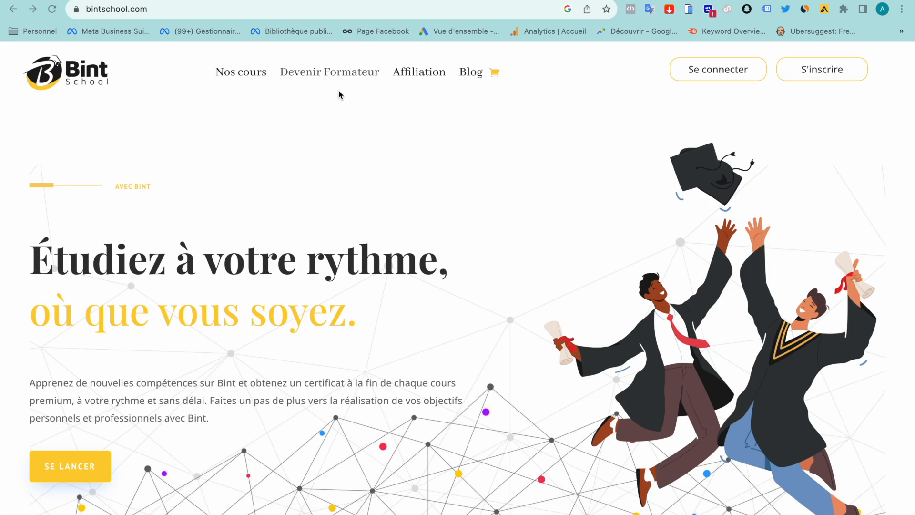
Open the Devenir Formateur page from the top navigation
scroll(313, 300, "down", 8)
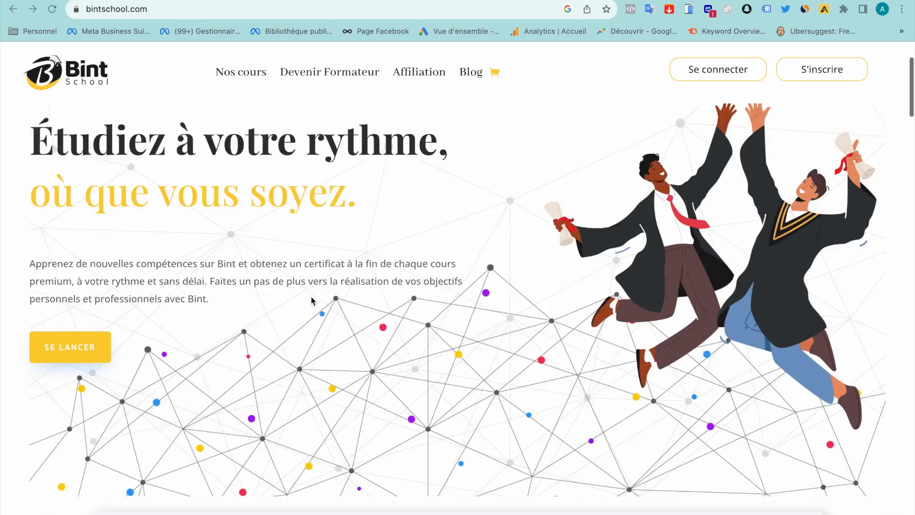
scroll(312, 300, "down", 20)
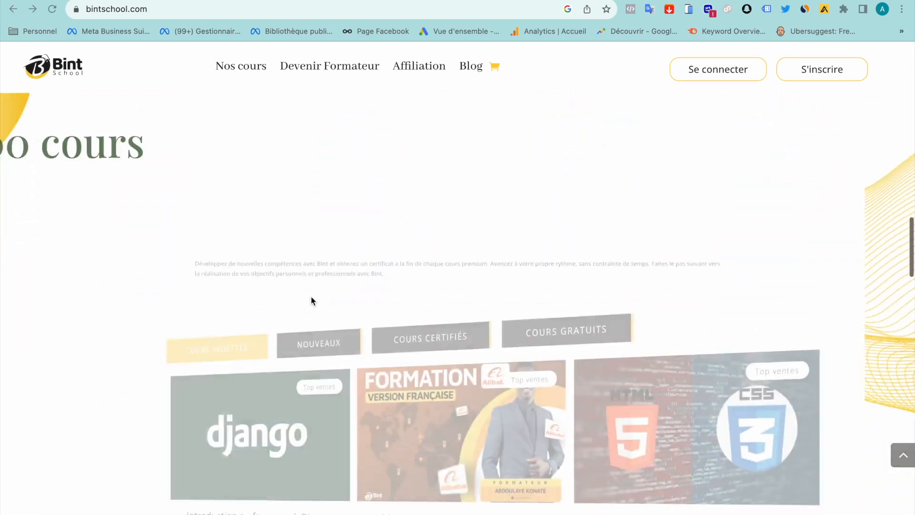
scroll(312, 300, "down", 18)
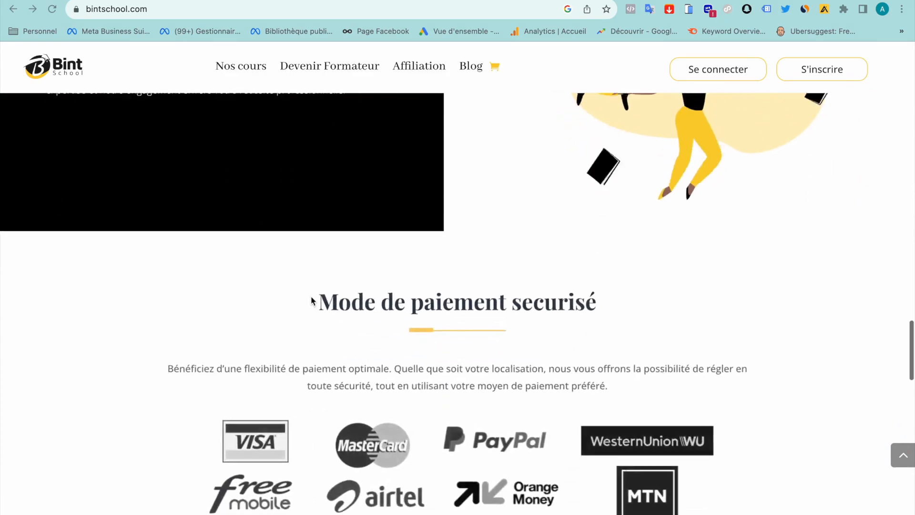
scroll(312, 300, "down", 14)
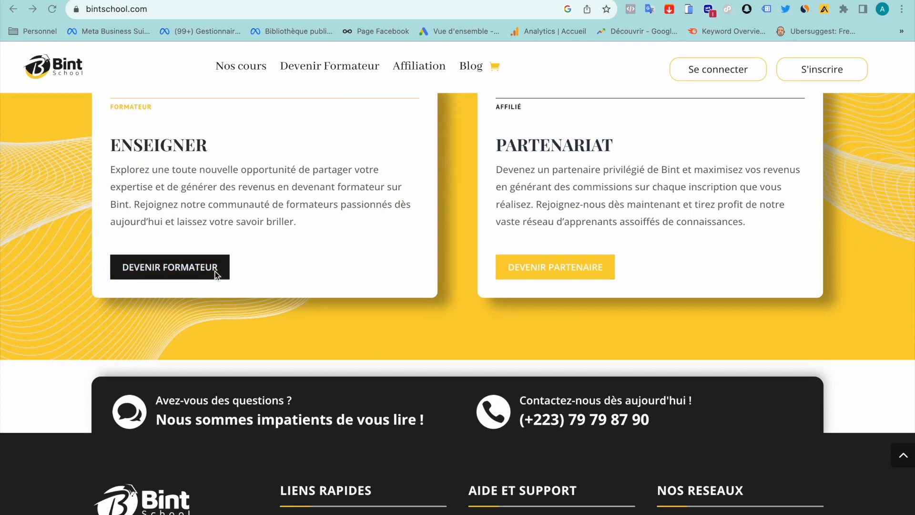
scroll(215, 271, "down", 6)
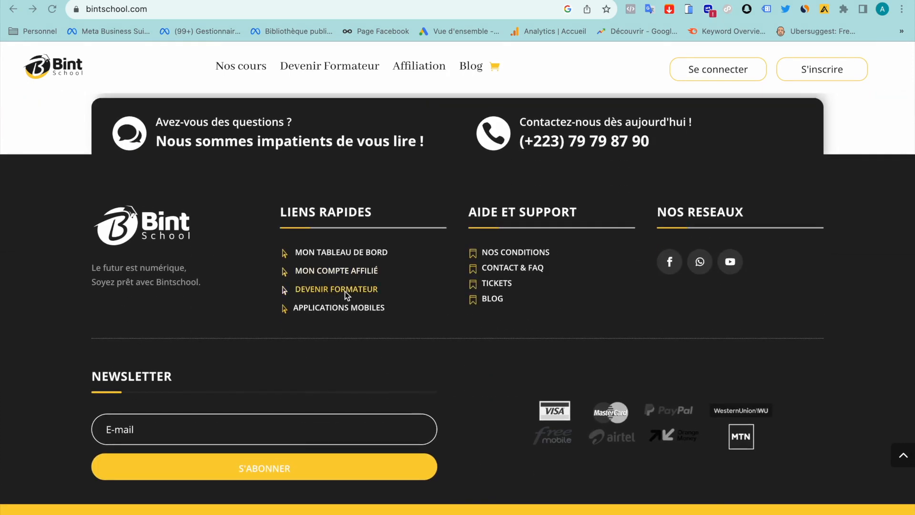
scroll(345, 291, "up", 20)
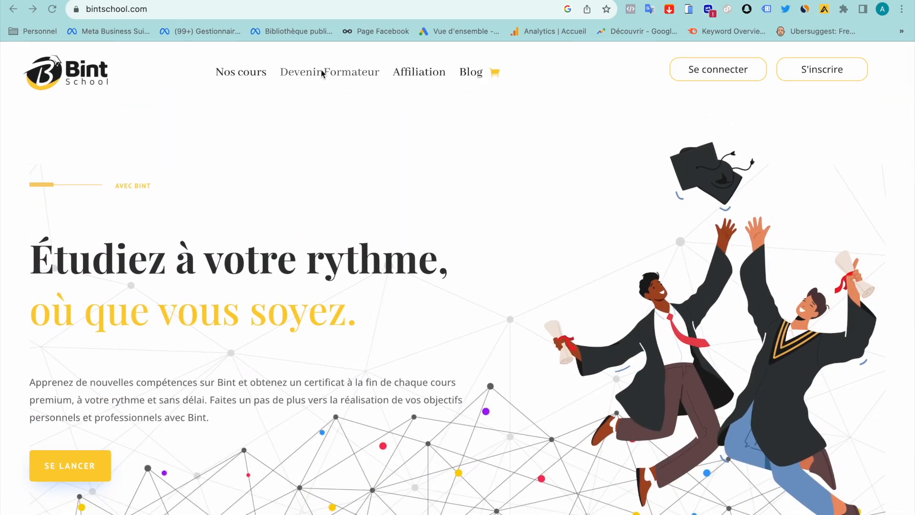
left_click(335, 81)
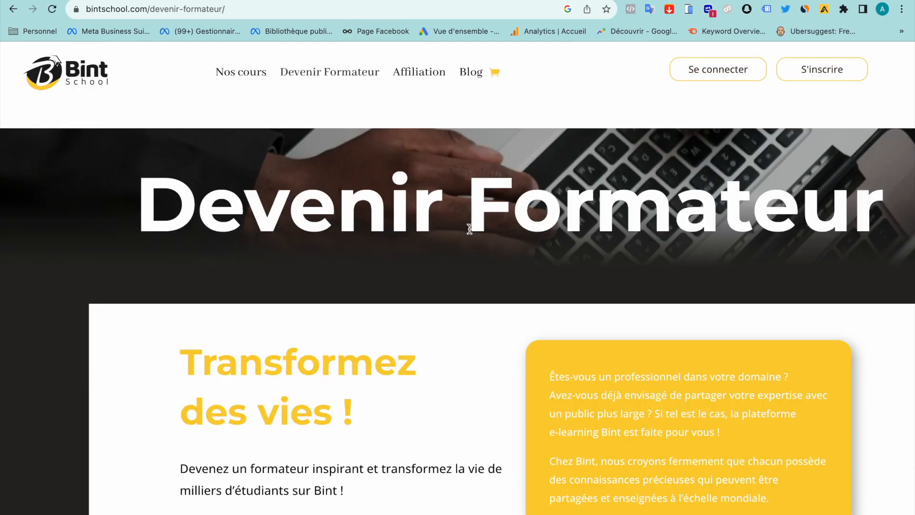
Scroll through the trainer getting-started steps and the invitation to apply
scroll(469, 228, "down", 6)
scroll(564, 157, "up", 2)
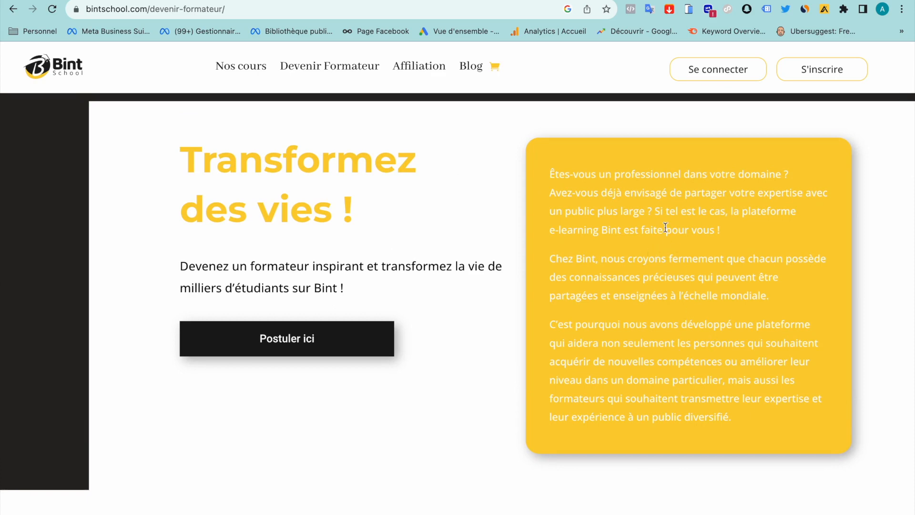
scroll(665, 227, "down", 5)
scroll(655, 229, "up", 1)
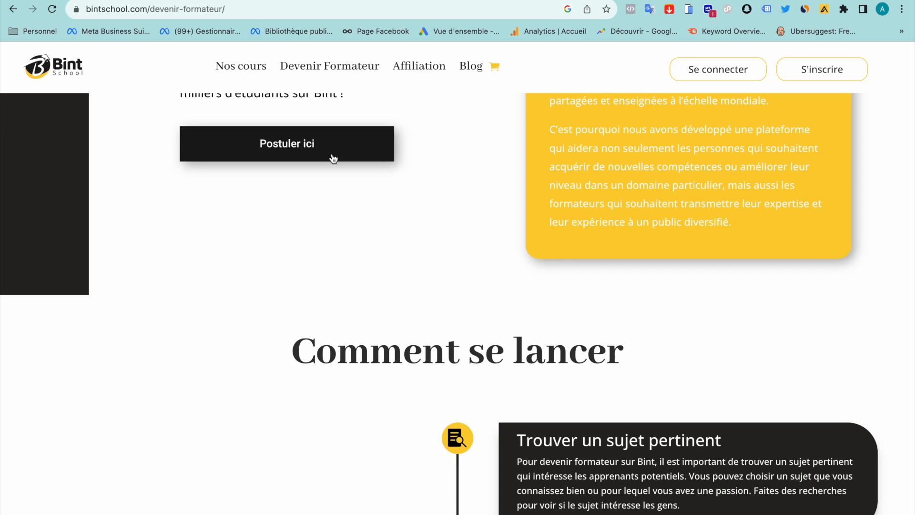
scroll(389, 281, "down", 2)
scroll(389, 281, "up", 3)
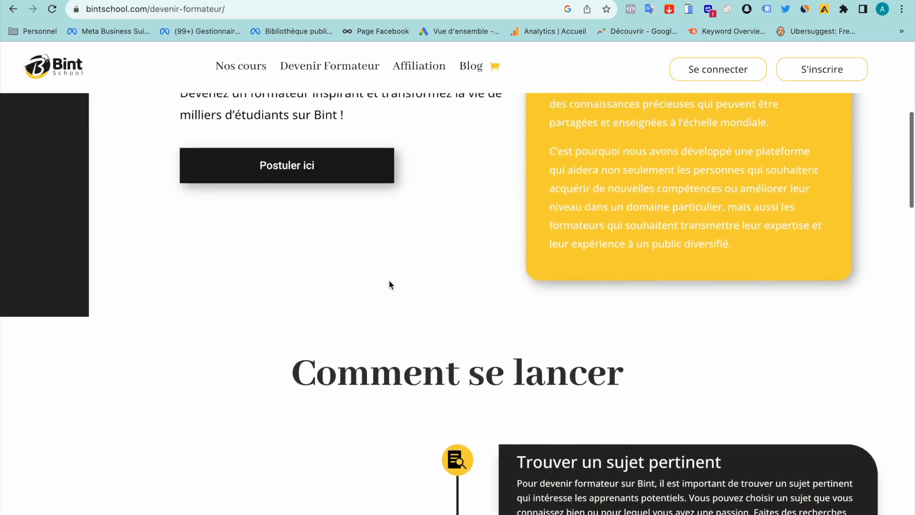
scroll(389, 284, "down", 4)
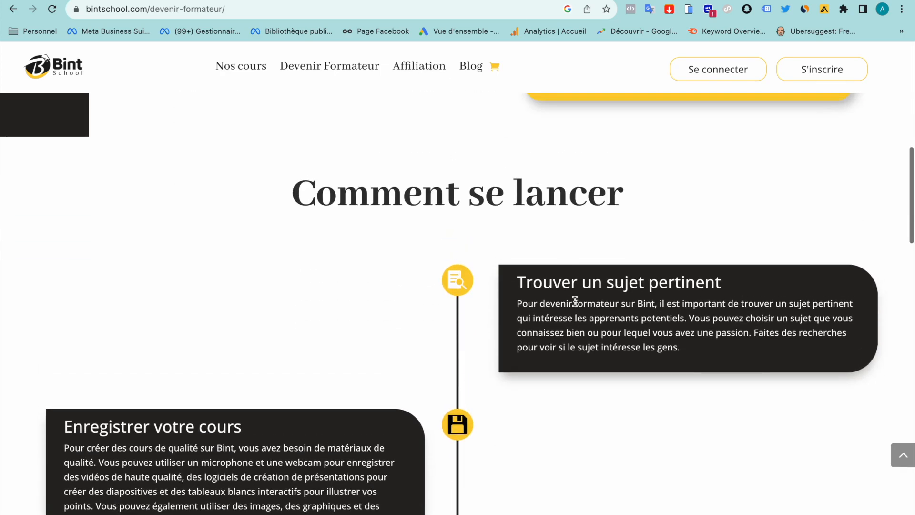
scroll(594, 427, "down", 5)
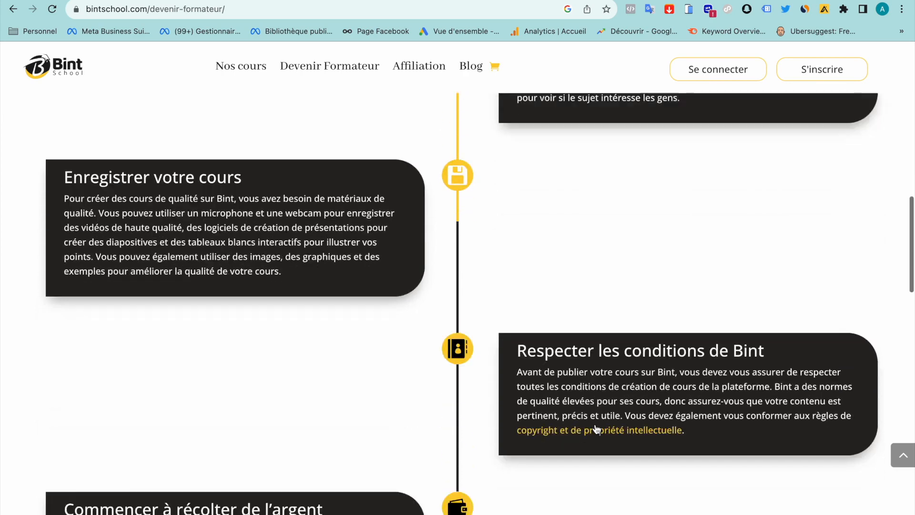
scroll(596, 427, "down", 8)
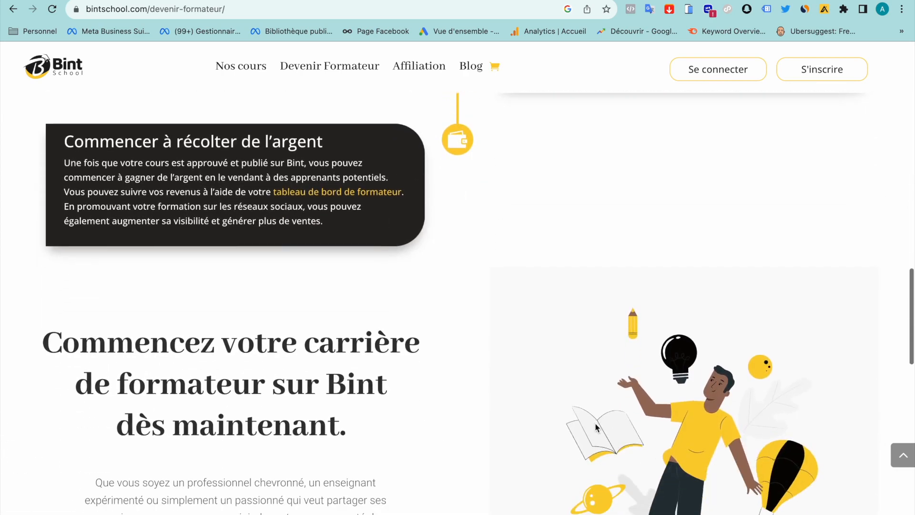
scroll(596, 423, "down", 2)
scroll(596, 423, "up", 5)
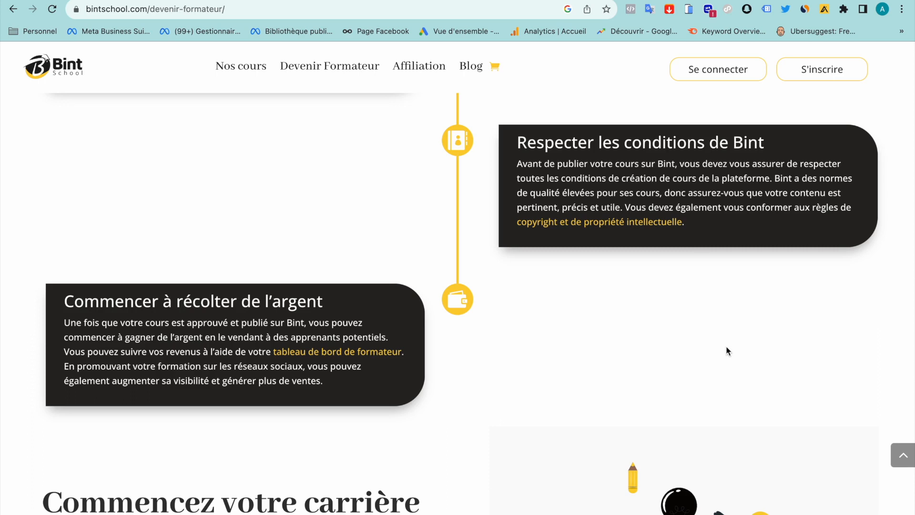
scroll(728, 351, "down", 3)
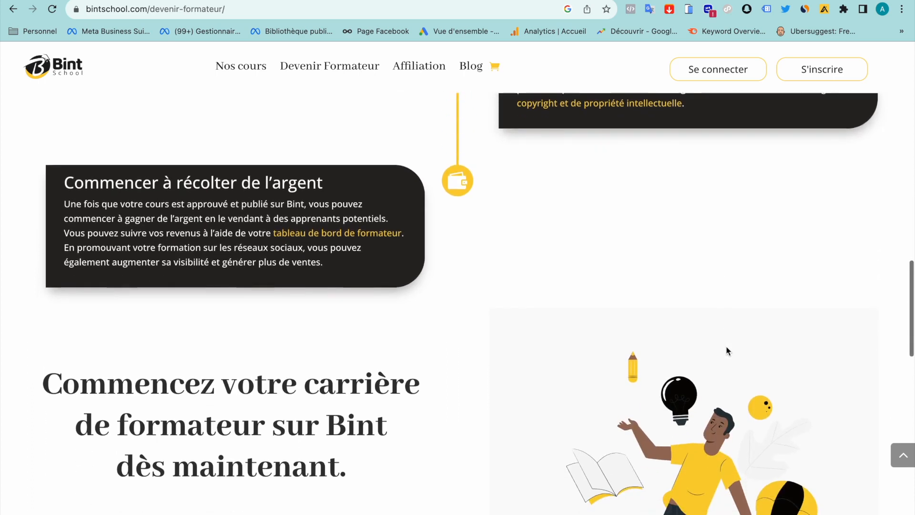
scroll(728, 351, "down", 12)
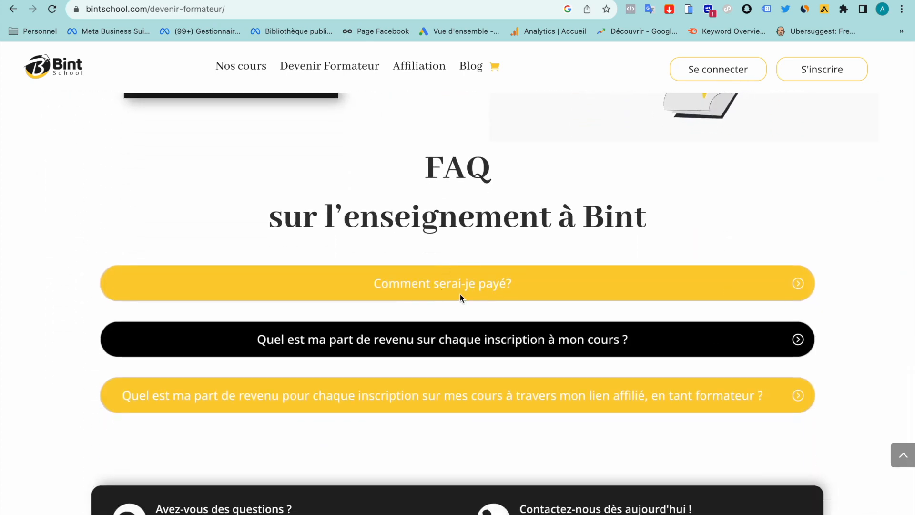
Expand and then collapse the 'Comment serai-je payé?' FAQ answer
left_click(556, 289)
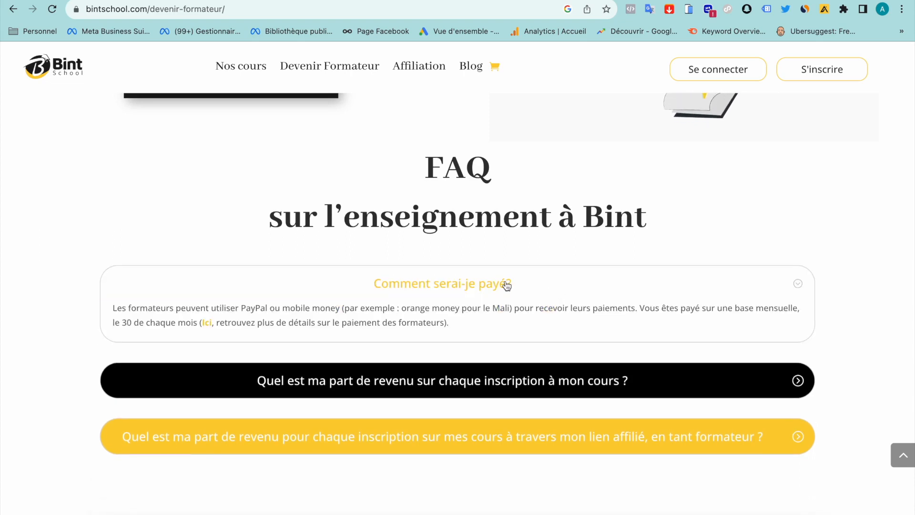
left_click(554, 285)
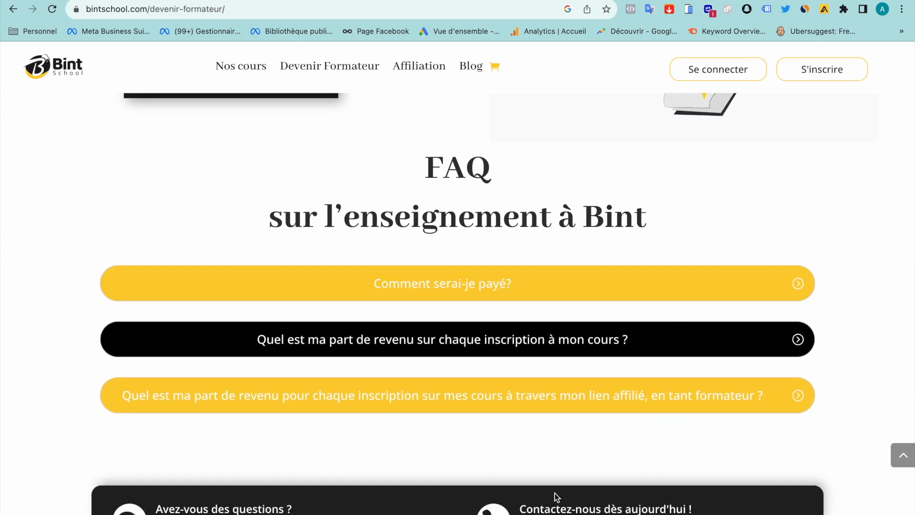
scroll(527, 252, "up", 3)
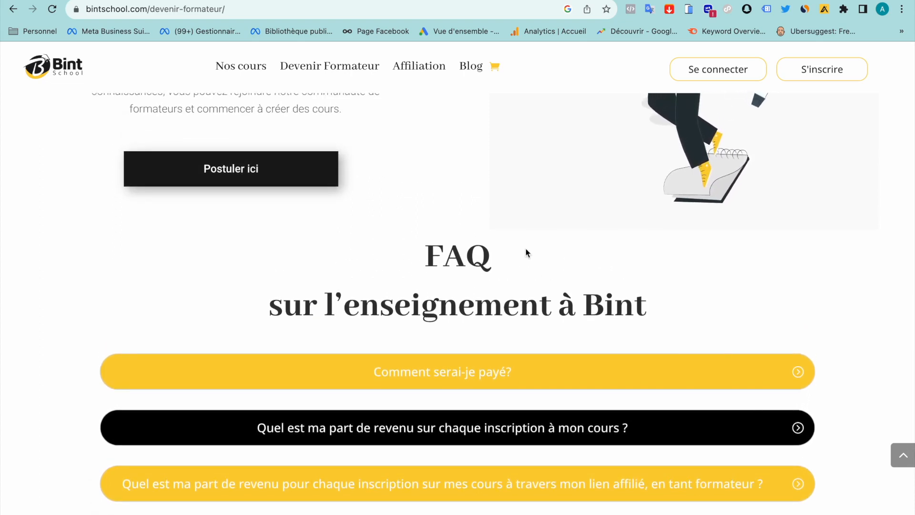
scroll(527, 253, "up", 3)
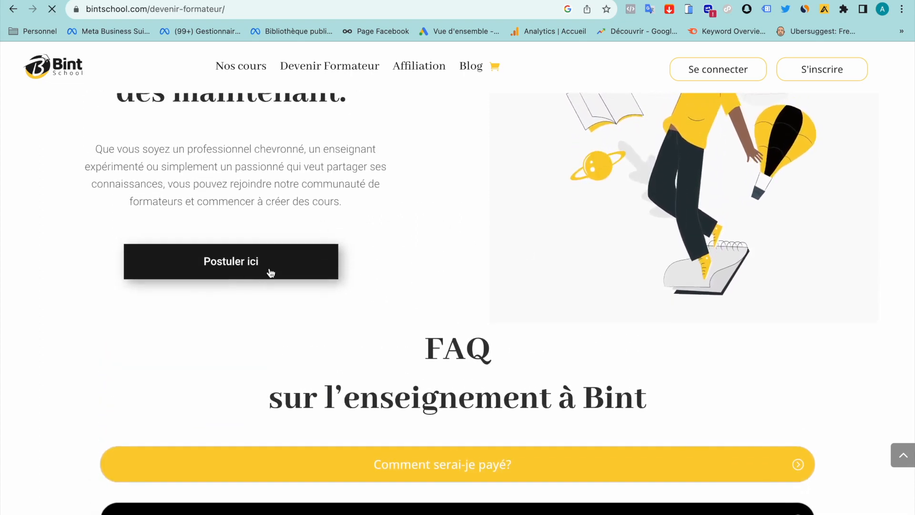
Open the trainer sign-up form and fill first name, family name and username from saved entries
left_click(270, 270)
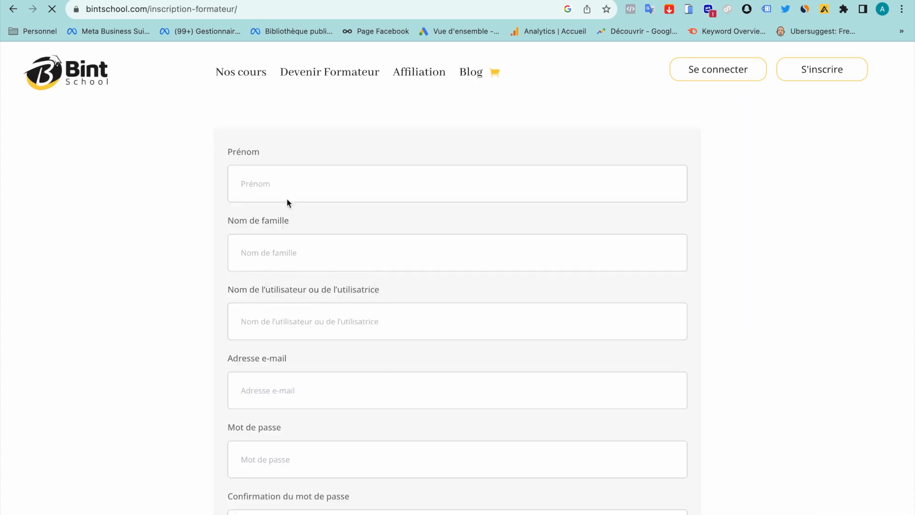
left_click(268, 186)
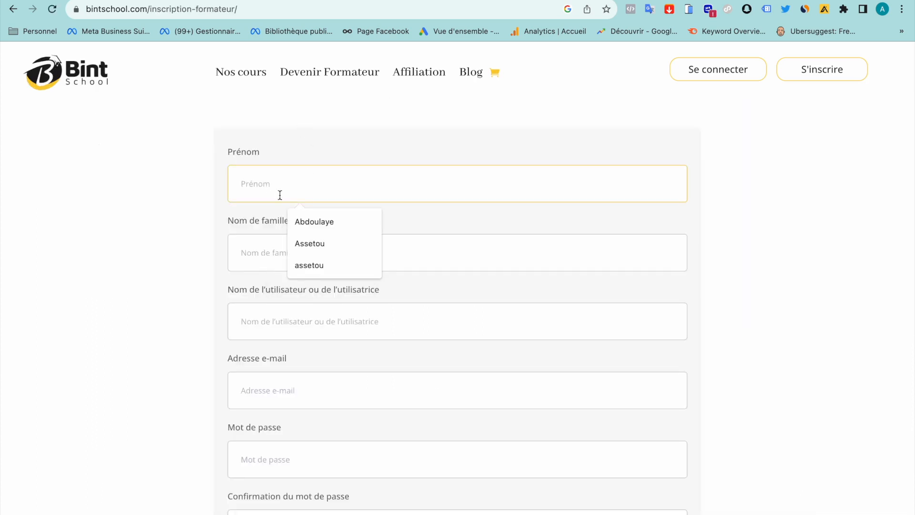
left_click(302, 212)
left_click(268, 254)
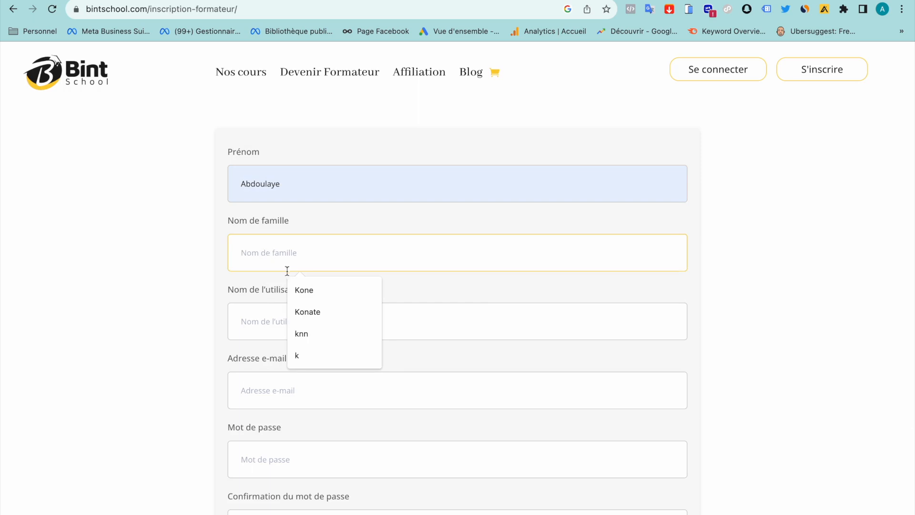
left_click(298, 307)
left_click(271, 315)
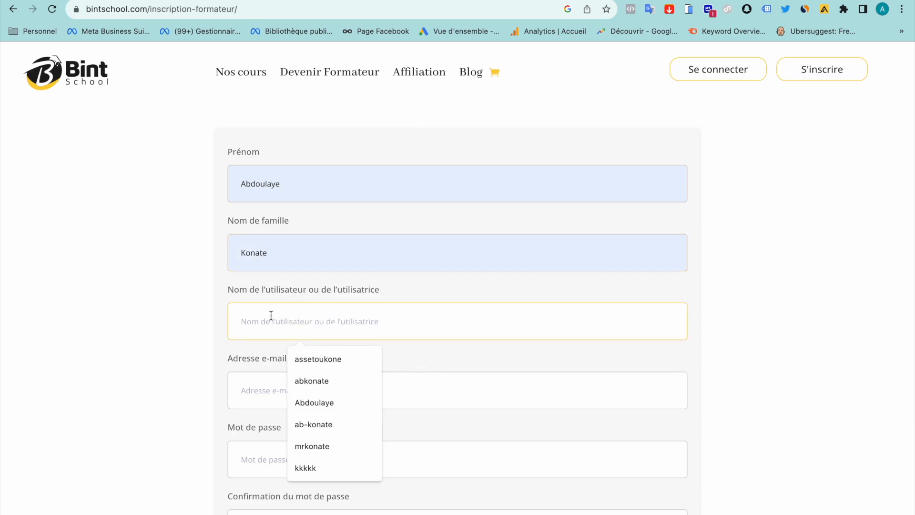
left_click(317, 467)
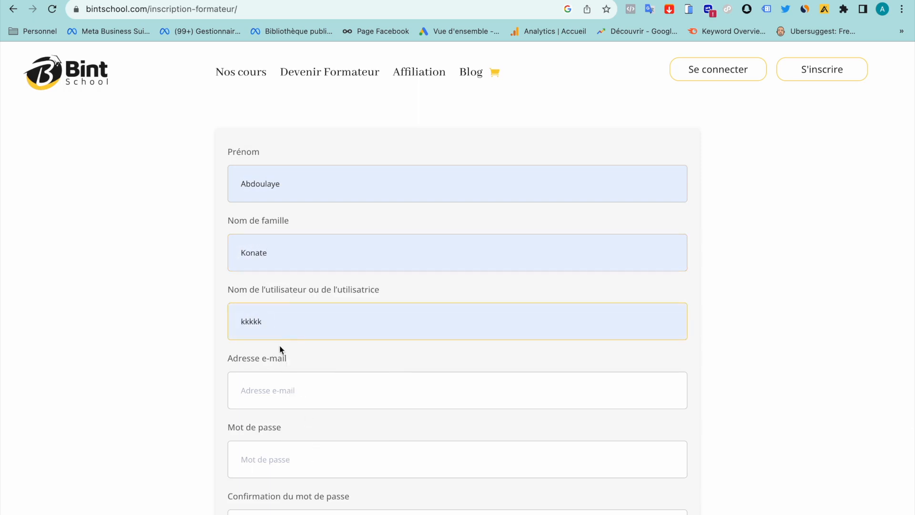
key("BackSpace")
key("BackSpace")
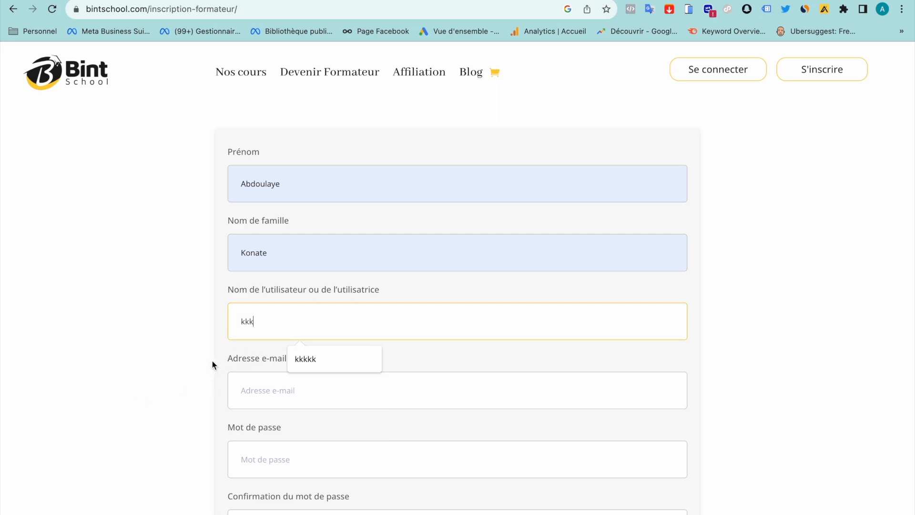
Enter the e-mail address, password and its confirmation, then submit the trainer application
left_click(277, 385)
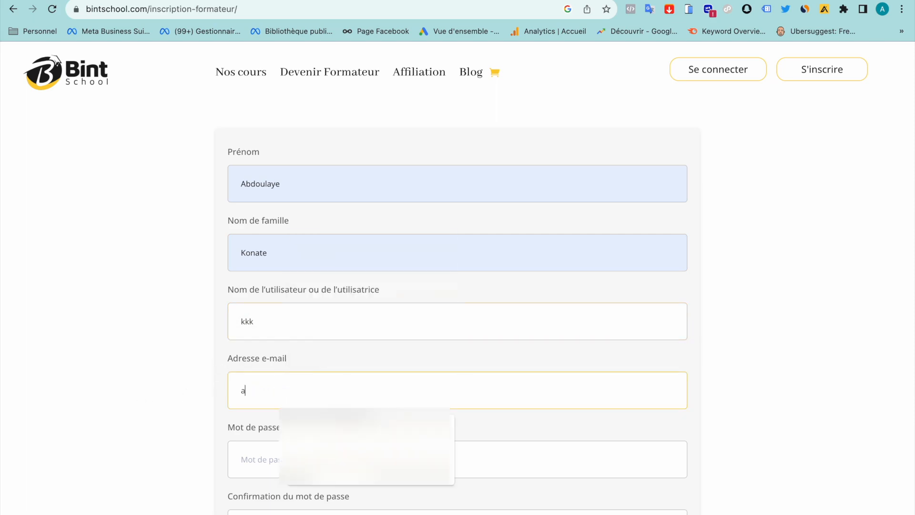
left_click(317, 472)
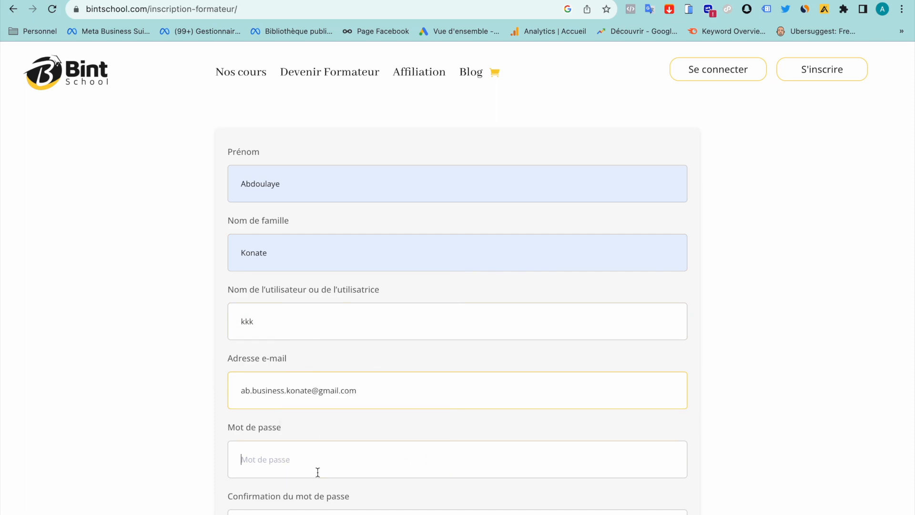
type("•••••••••")
scroll(311, 381, "down", 3)
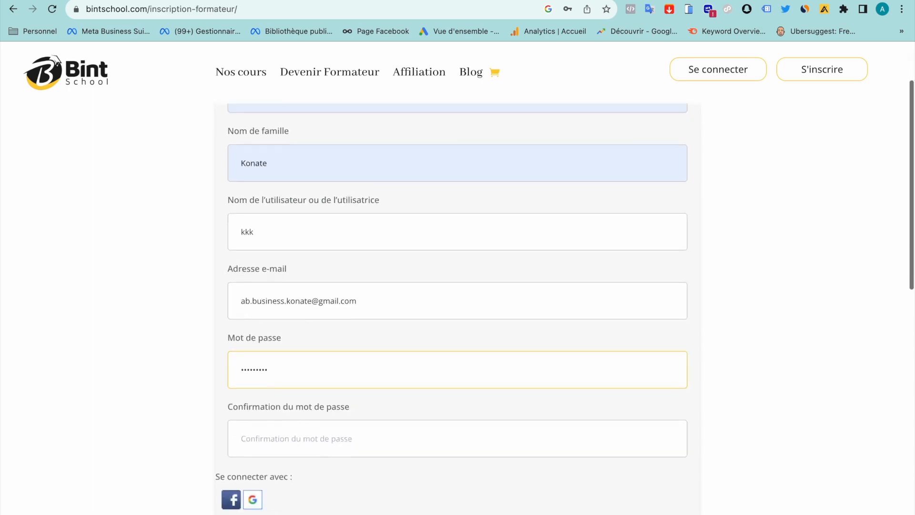
left_click(311, 368)
type("•••••••••")
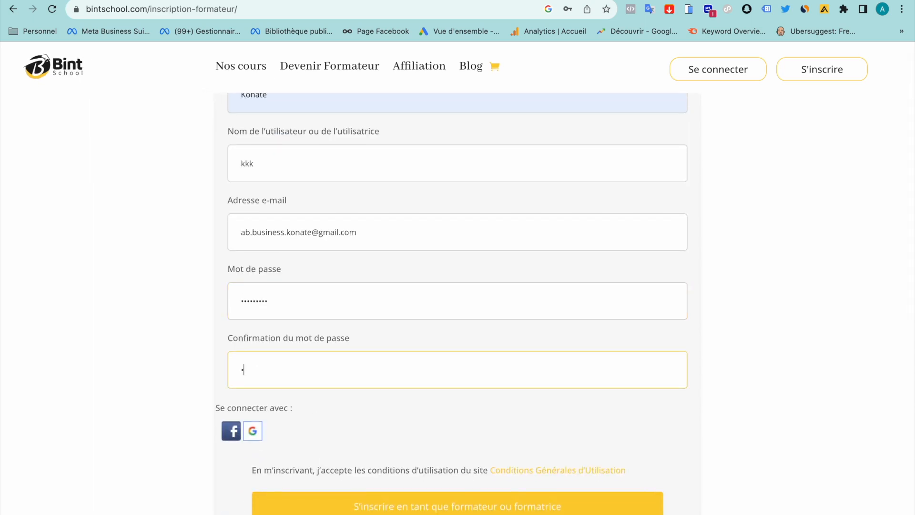
scroll(312, 368, "down", 3)
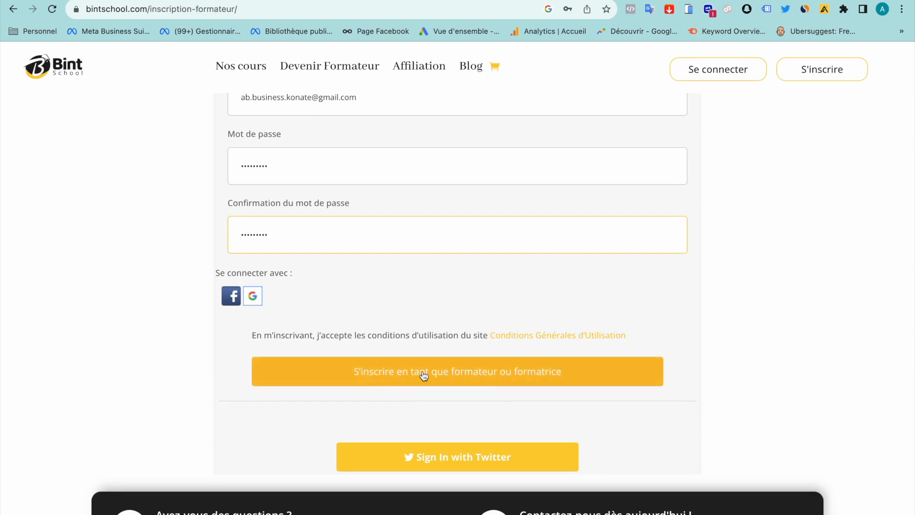
left_click(527, 373)
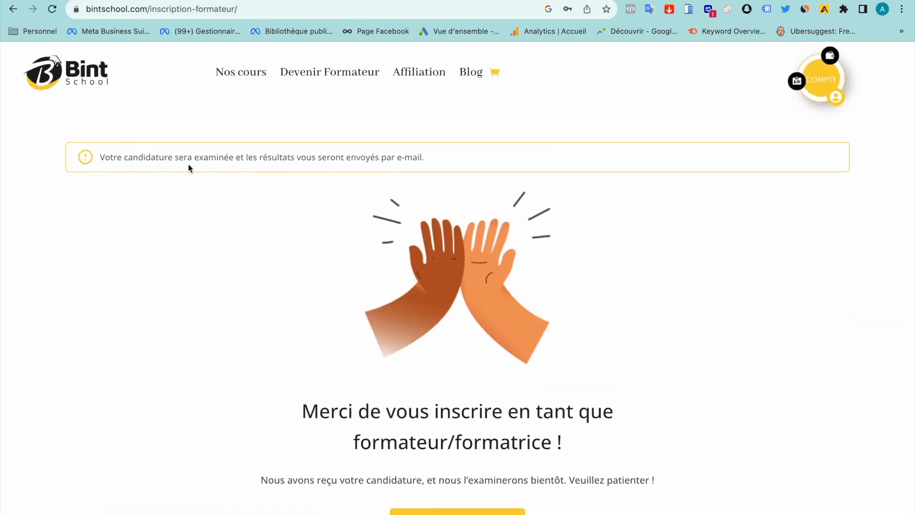
Scroll the thank-you page and follow 'Aller au tableau de bord'
scroll(407, 258, "down", 2)
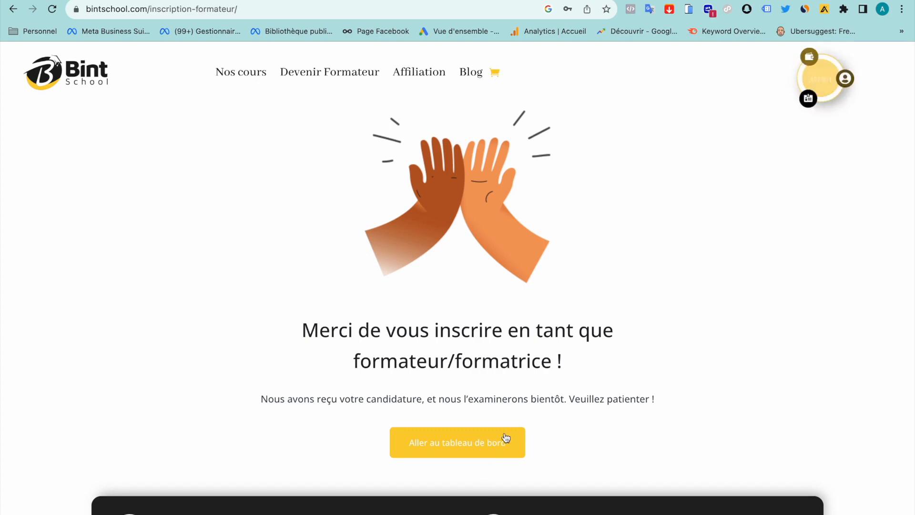
left_click(462, 448)
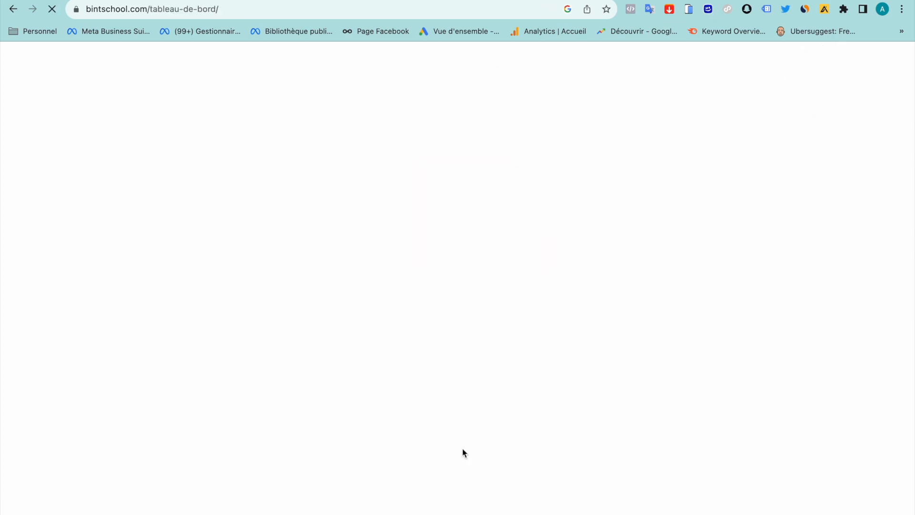
Log in with the new account's username and password, correcting a mistyped password first
left_click(418, 227)
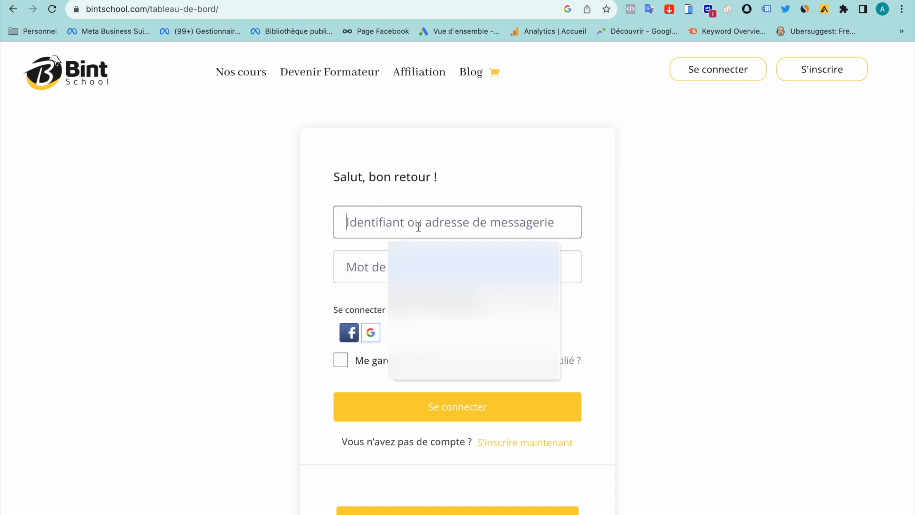
type("kkk")
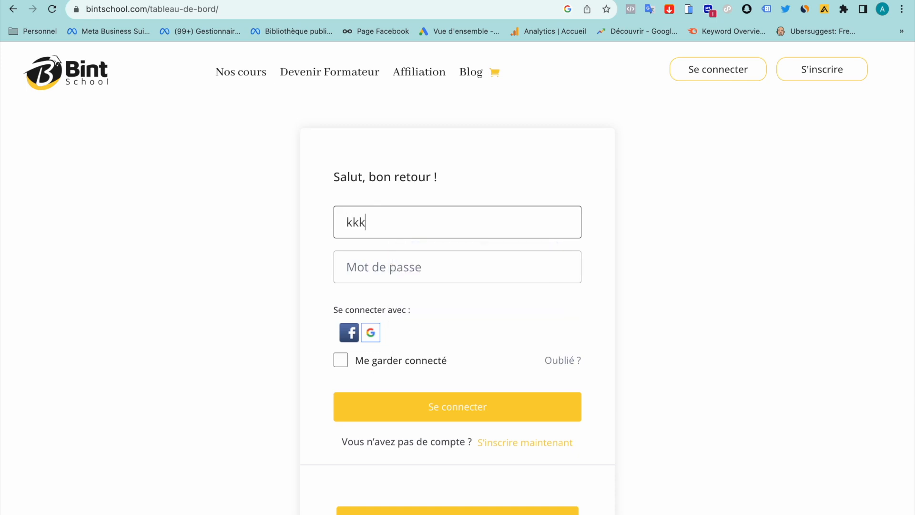
left_click(410, 265)
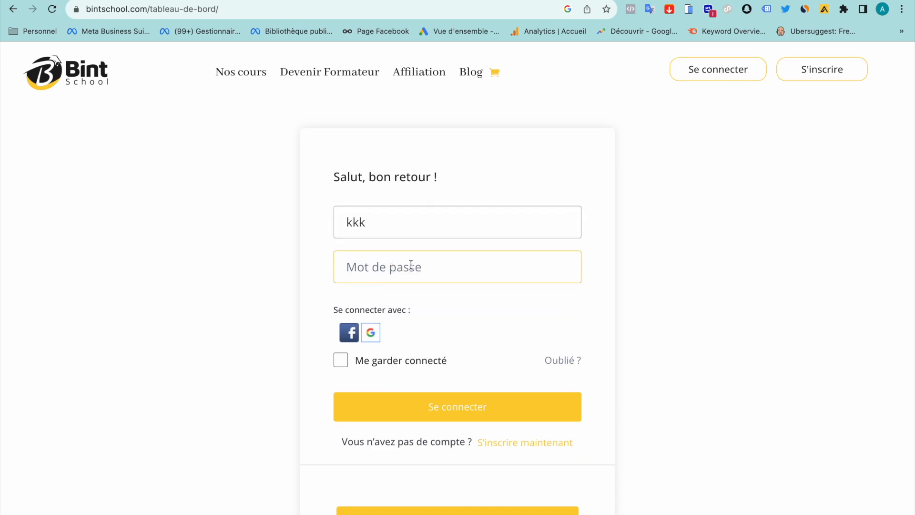
type("kkkkkk")
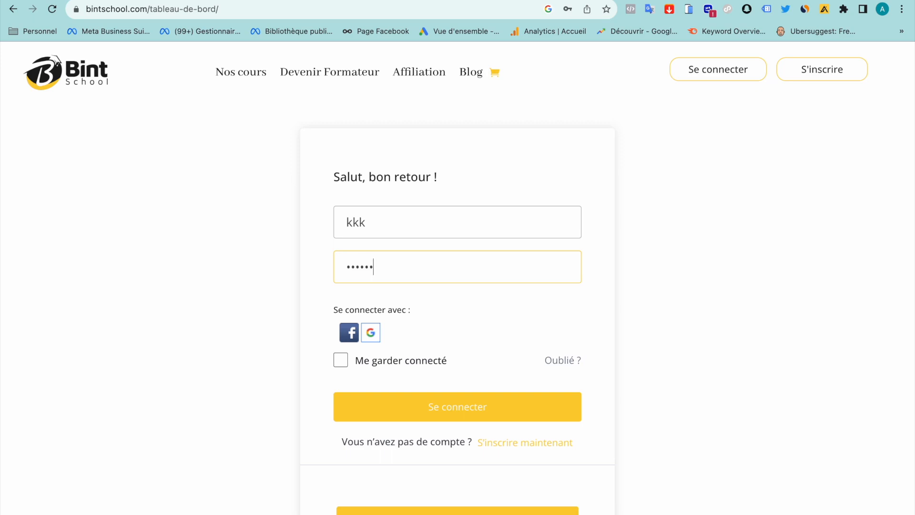
key("BackSpace")
key("BackSpace")
key("BackSpace")
key("BackSpace")
key("BackSpace")
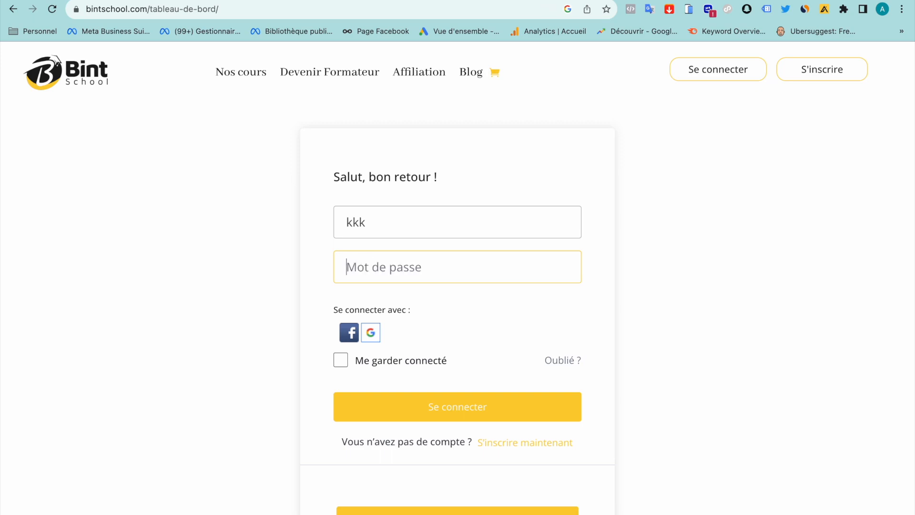
type("kkkkkkkkk")
left_click(409, 403)
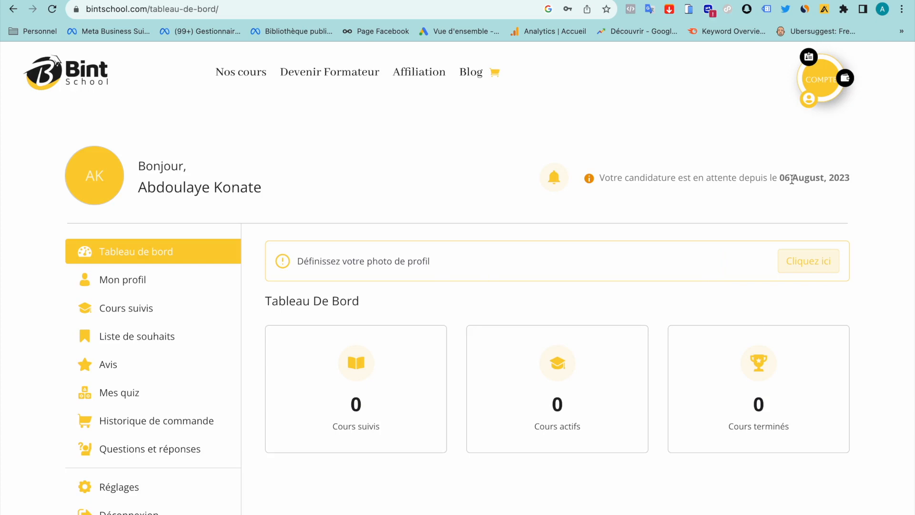
Highlight the application-pending-since 06 August, 2023 notice, then scroll down the dashboard
left_click_drag(783, 179, 849, 182)
left_click(829, 200)
scroll(487, 282, "down", 2)
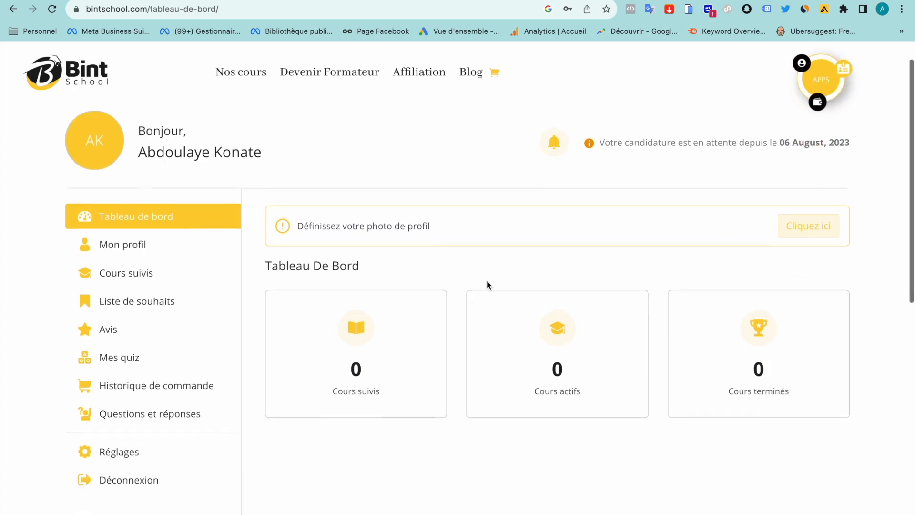
scroll(153, 312, "down", 3)
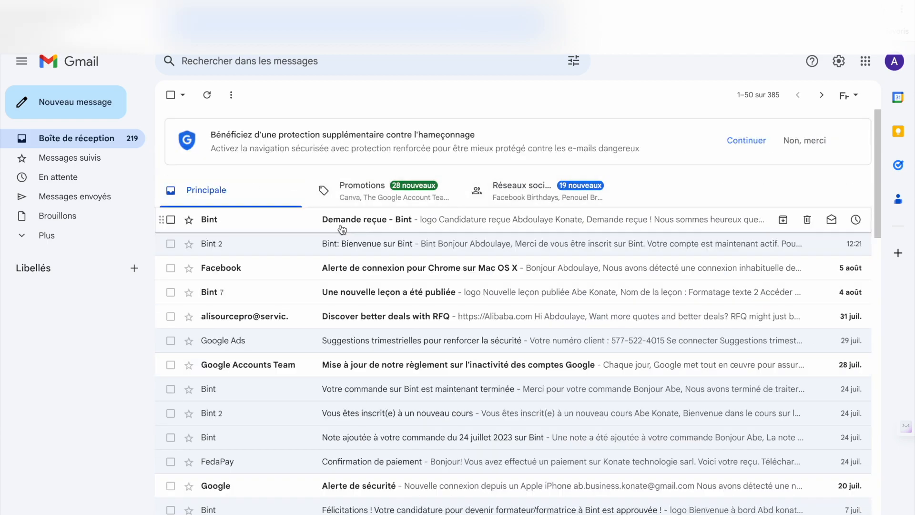
Open Bint's 'Félicitations ! Votre candidature… est approuvée' e-mail and scroll through it
left_click(398, 220)
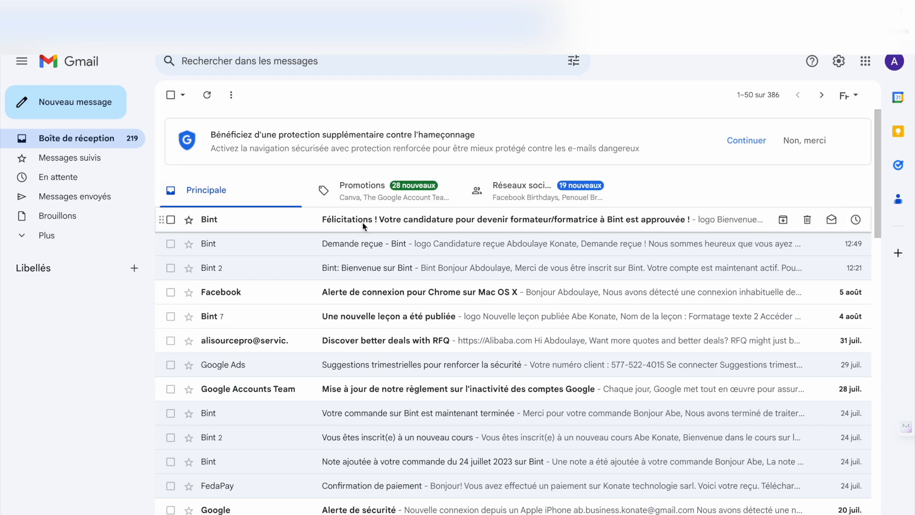
left_click(407, 218)
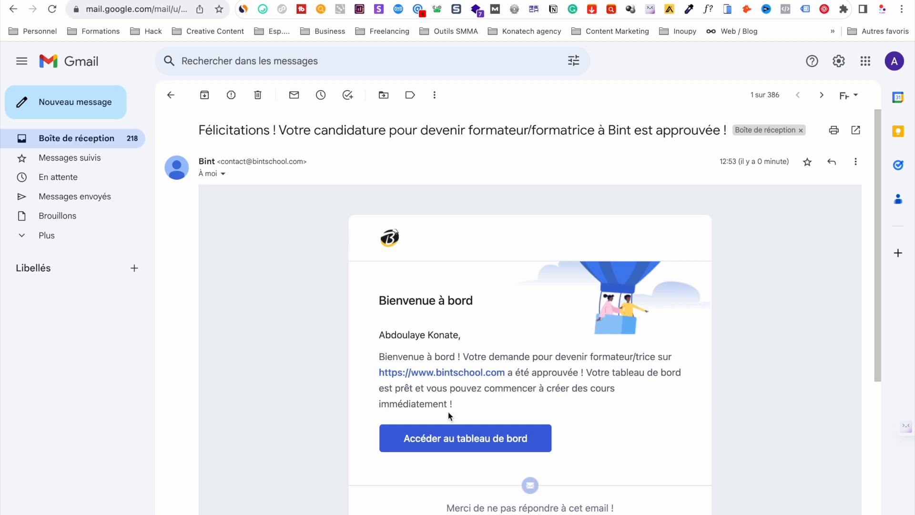
scroll(451, 417, "down", 3)
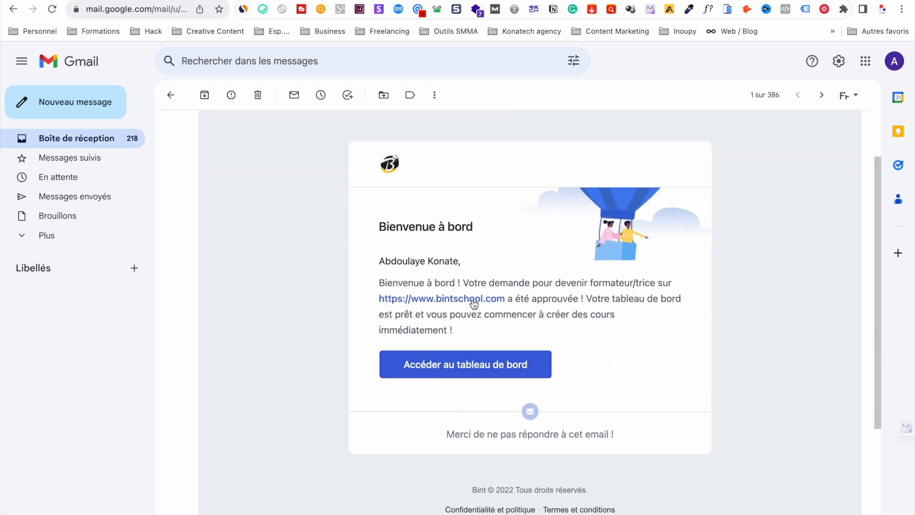
scroll(456, 277, "up", 3)
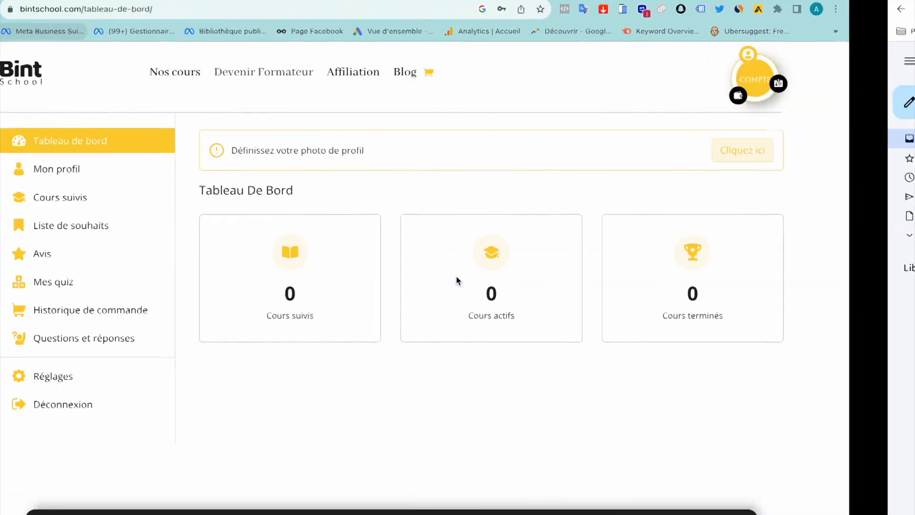
Reload the dashboard, confirm resubmission with Continuer, and scroll to the Formateur/formatrice section
left_click(52, 9)
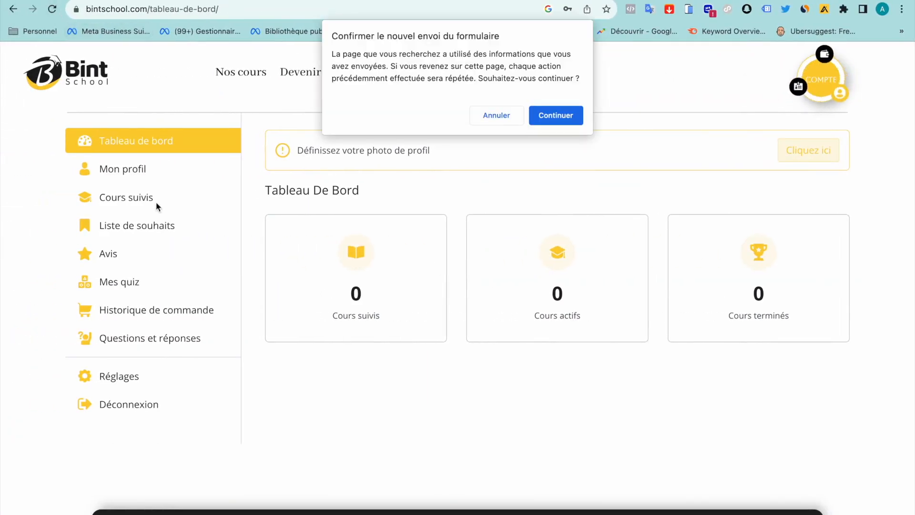
left_click(544, 115)
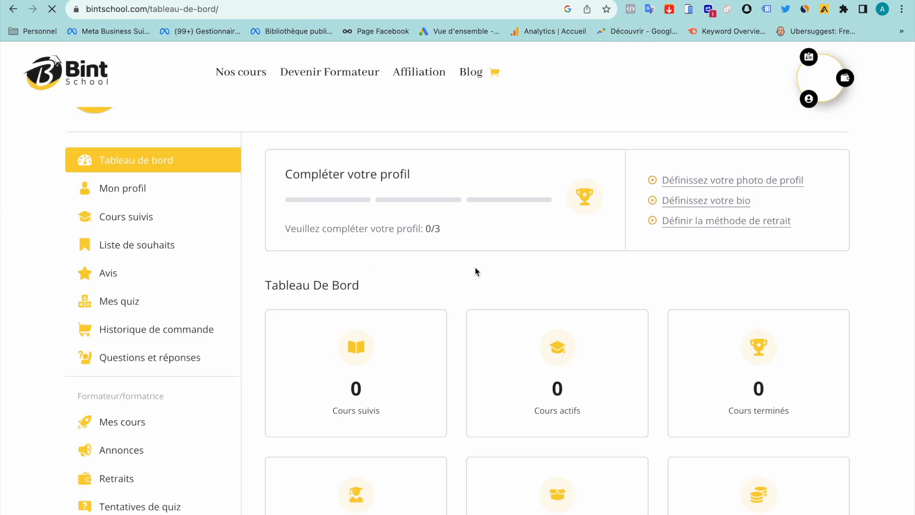
scroll(245, 366, "down", 3)
scroll(416, 228, "up", 4)
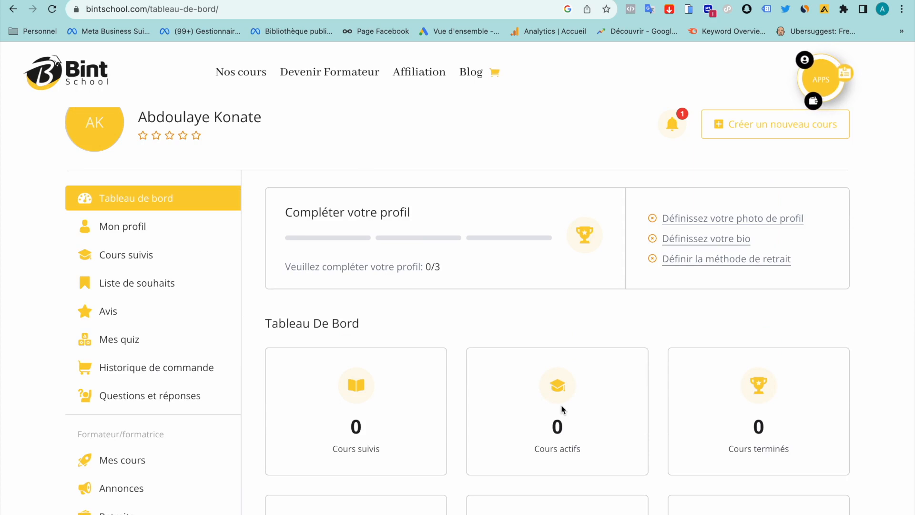
scroll(149, 374, "up", 1)
scroll(150, 377, "down", 5)
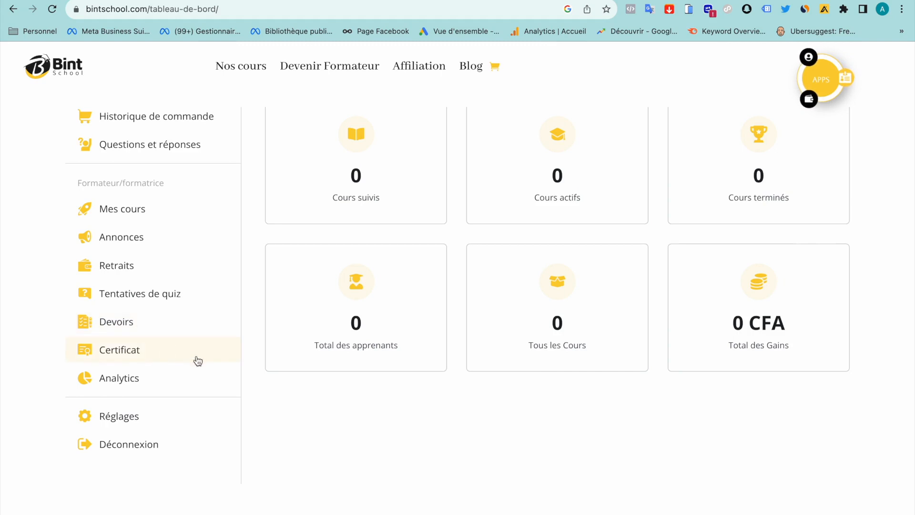
left_click(125, 382)
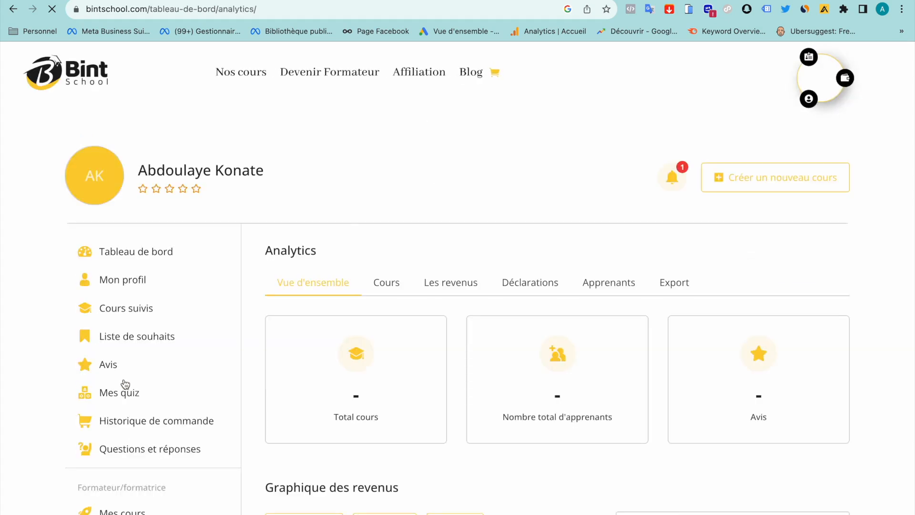
scroll(447, 490, "down", 1)
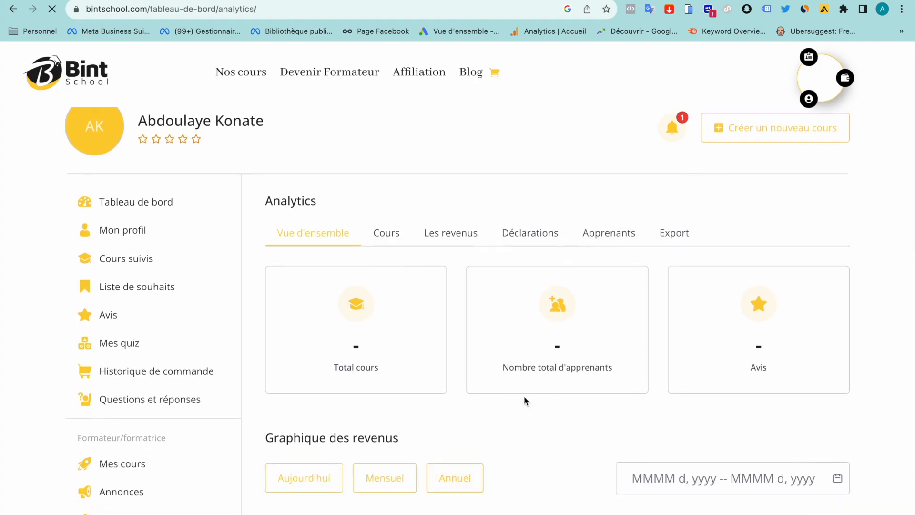
scroll(491, 424, "down", 1)
scroll(629, 306, "down", 2)
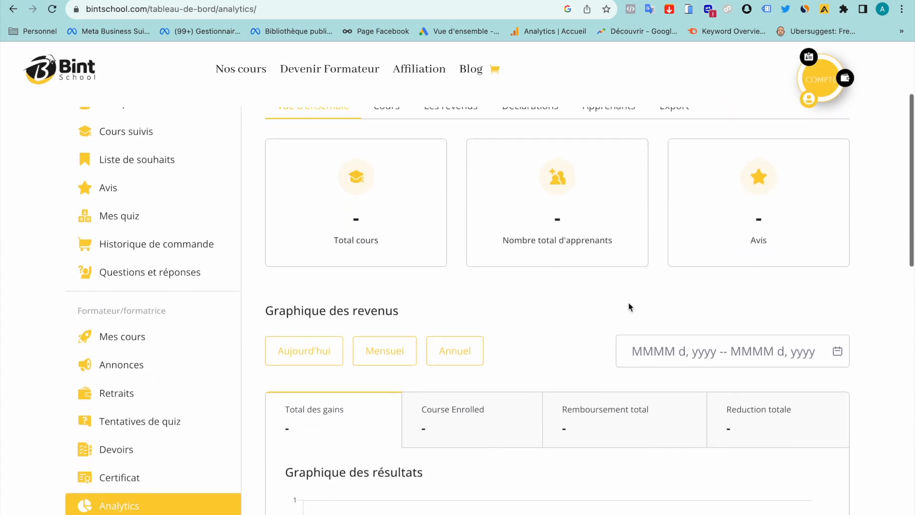
scroll(776, 259, "down", 3)
left_click(457, 284)
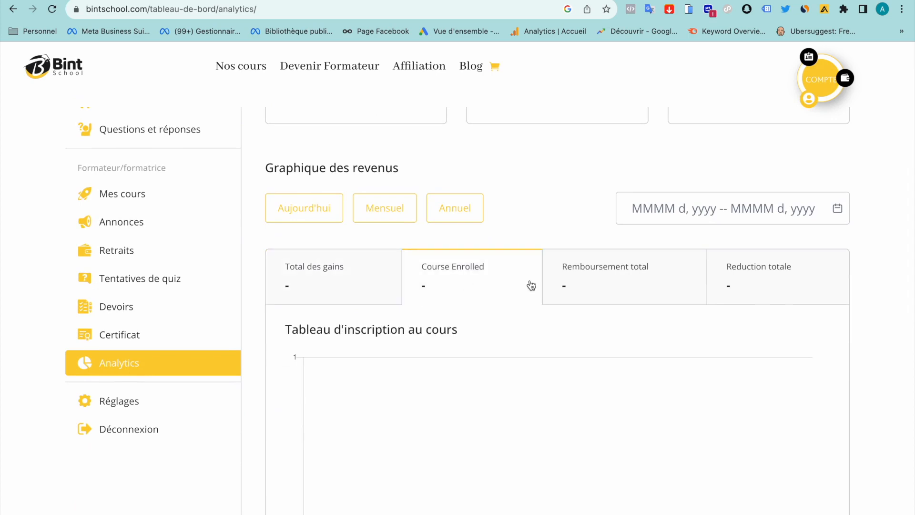
left_click(646, 279)
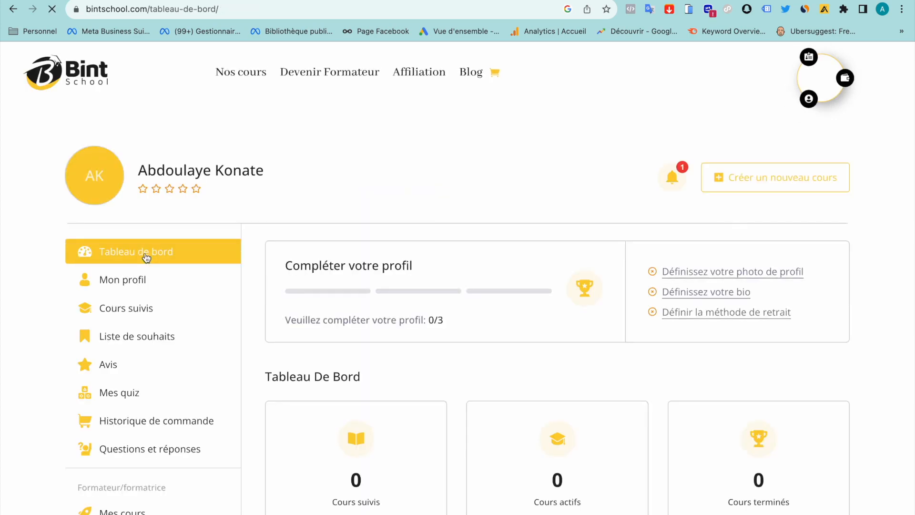
scroll(499, 272, "down", 6)
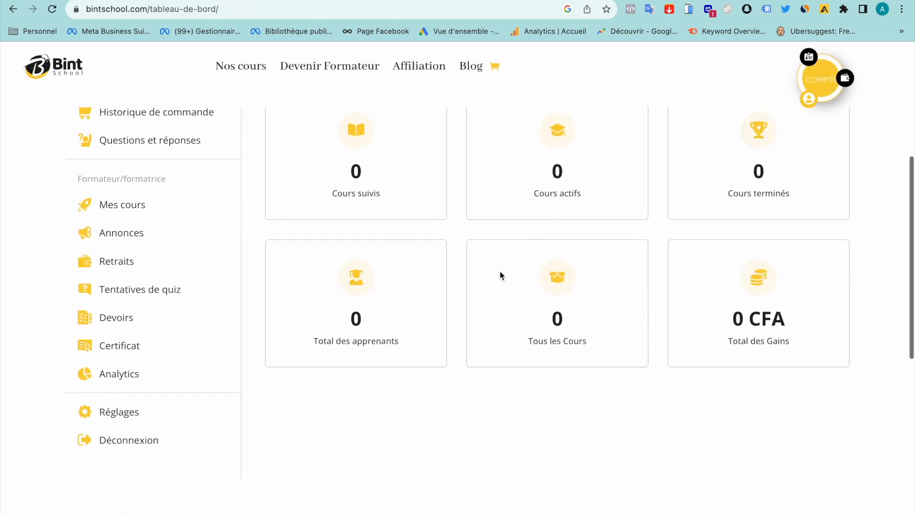
scroll(499, 271, "up", 3)
scroll(499, 274, "up", 4)
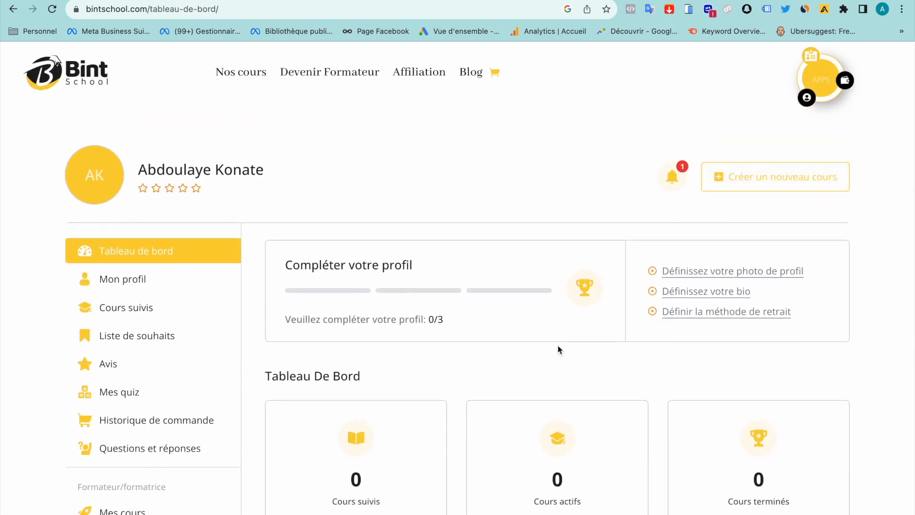
Open the 'Comment créer une formation sur Bint' guide and scroll through it to Étape 8
left_click(775, 181)
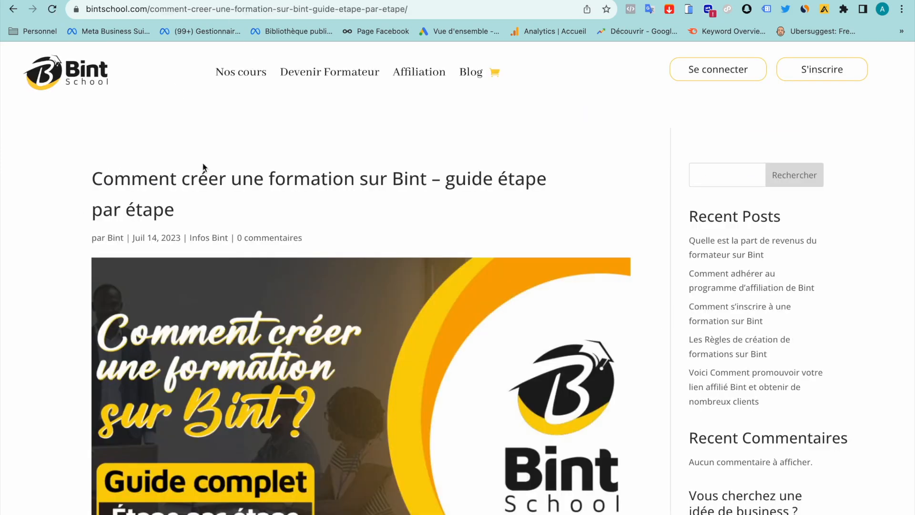
scroll(251, 272, "down", 10)
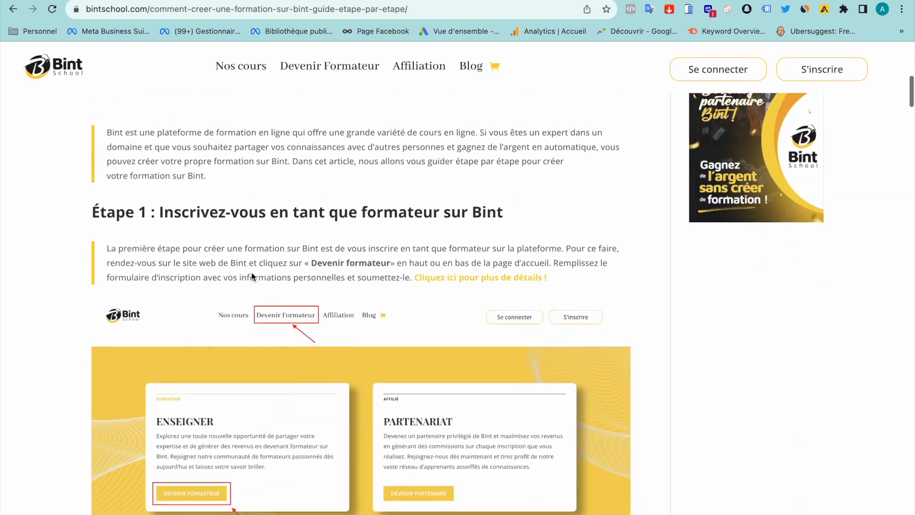
scroll(251, 277, "down", 8)
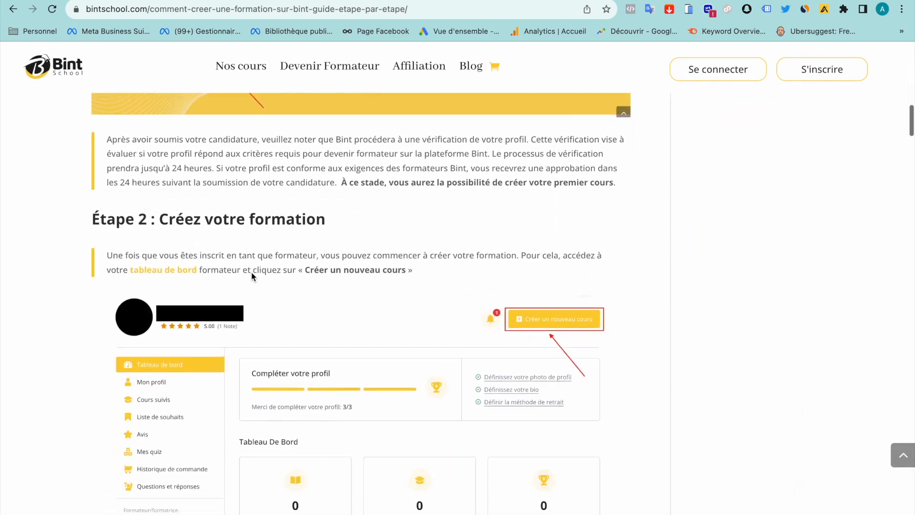
scroll(251, 276, "down", 7)
scroll(251, 271, "down", 13)
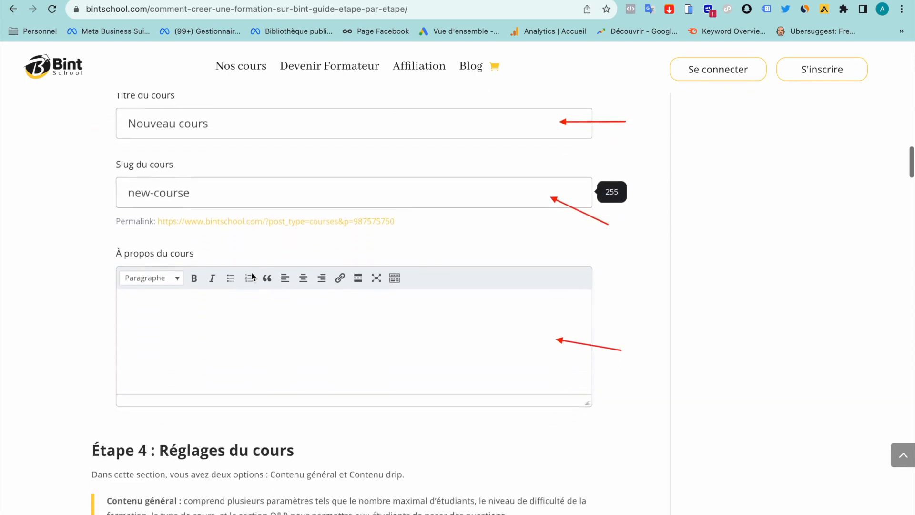
scroll(251, 272, "down", 13)
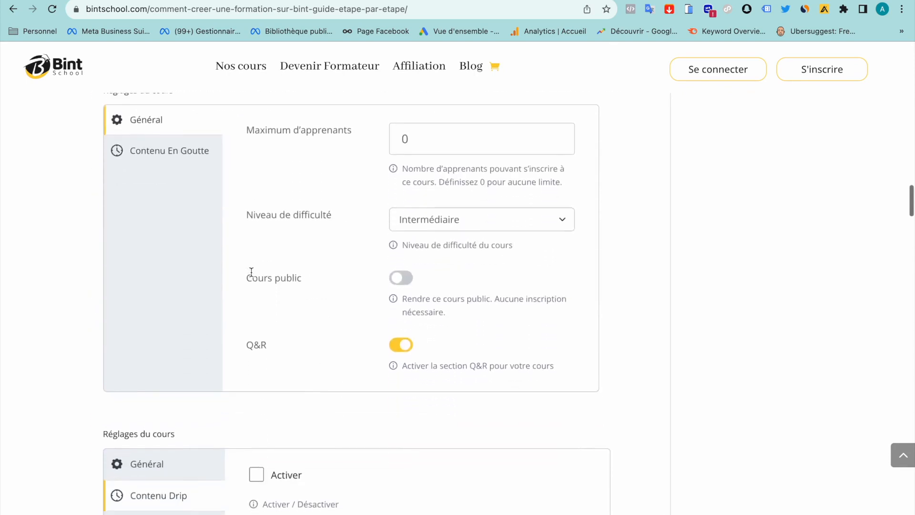
scroll(252, 276, "down", 13)
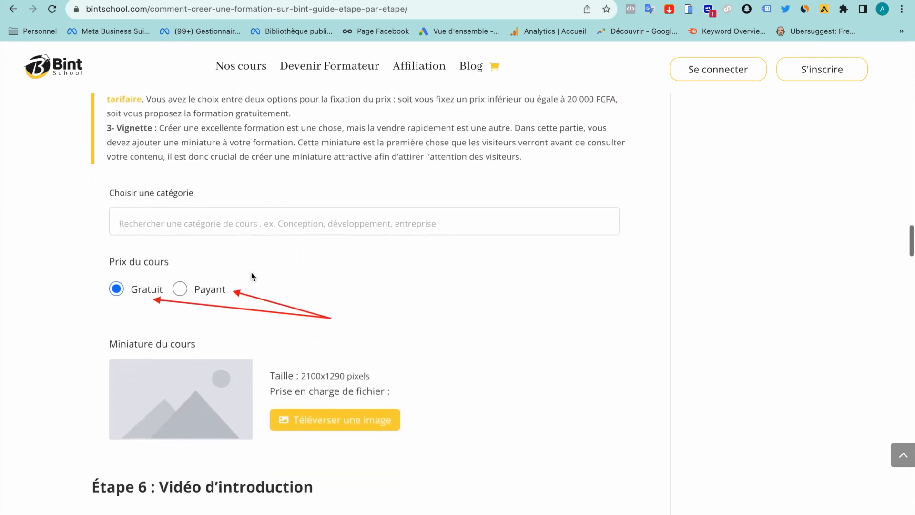
scroll(252, 275, "down", 6)
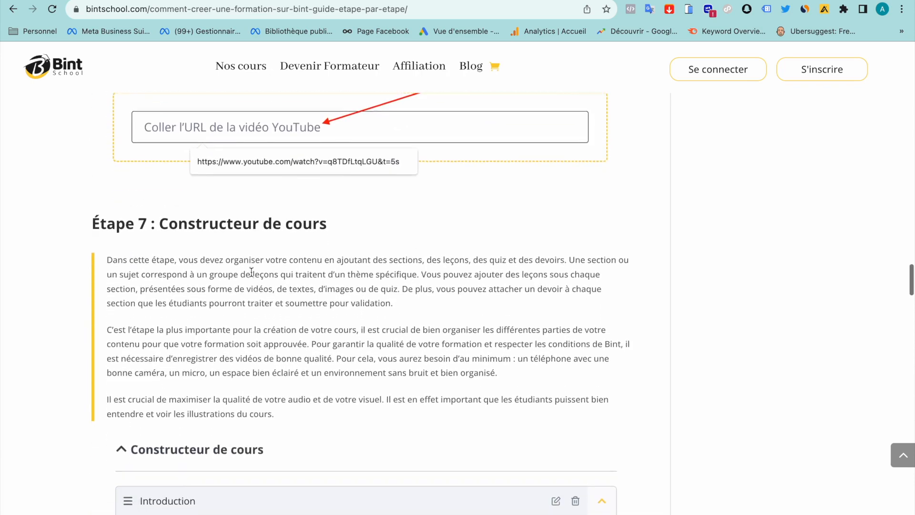
scroll(251, 276, "down", 6)
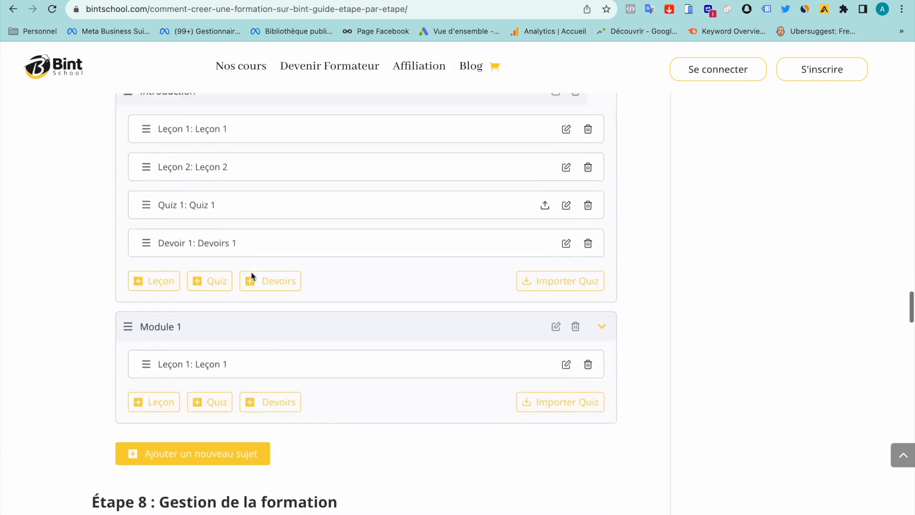
scroll(252, 276, "down", 1)
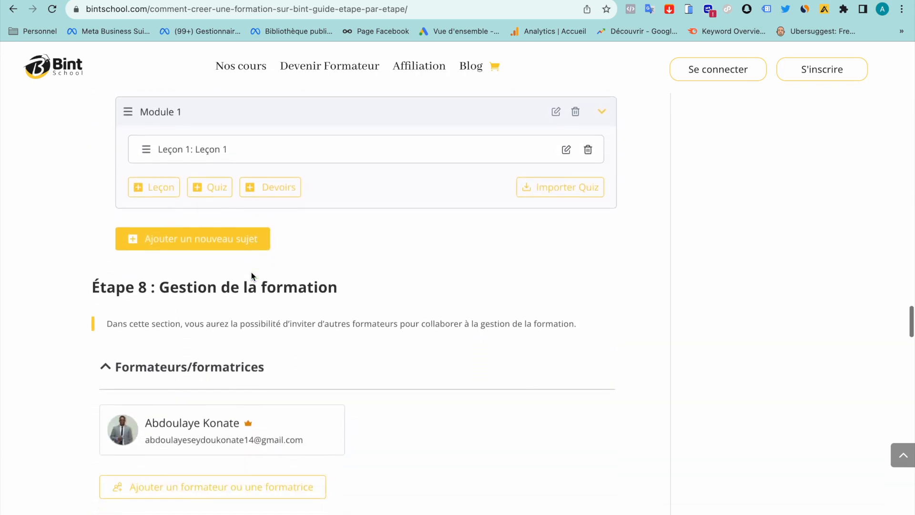
scroll(251, 276, "up", 20)
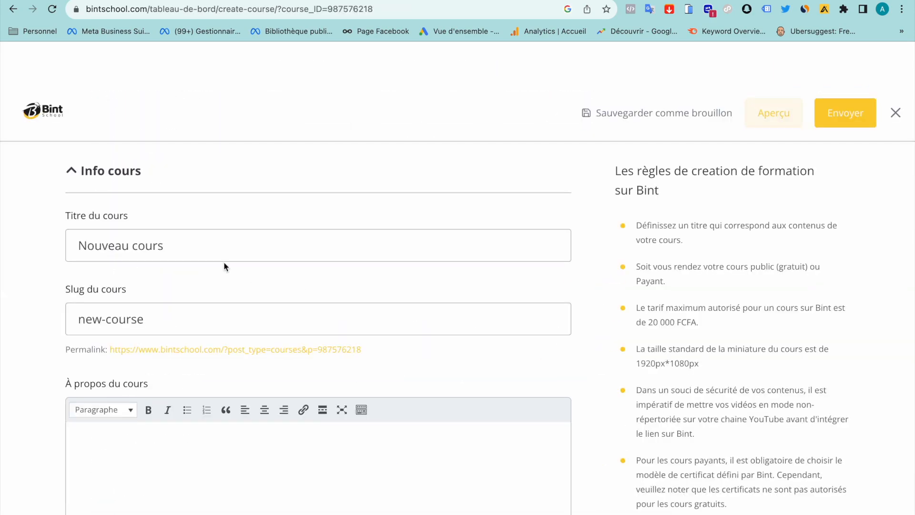
scroll(225, 266, "down", 3)
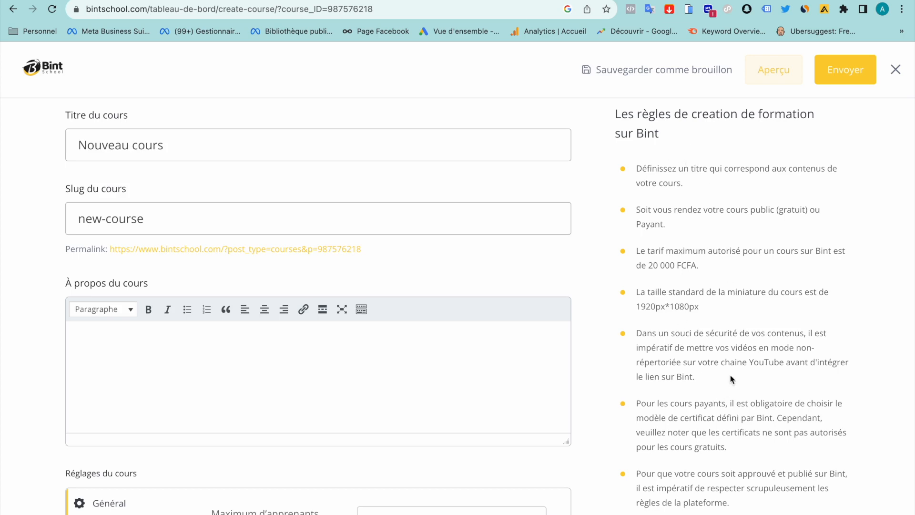
triple_click(708, 263)
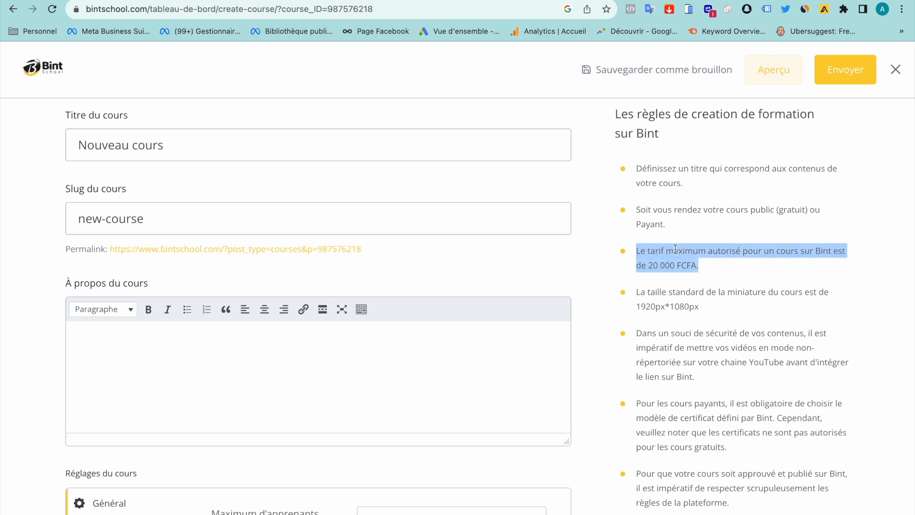
left_click(708, 267)
left_click_drag(707, 267, 637, 253)
Retitle the course 'Texte cours sur Bint' and set its slug to 'texte-cours-sur-bint'
scroll(700, 247, "up", 2)
triple_click(125, 230)
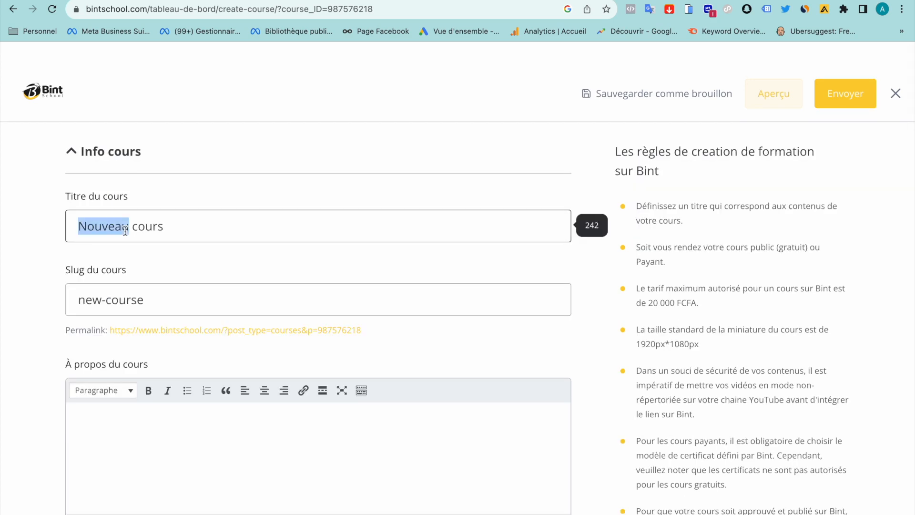
type("Te")
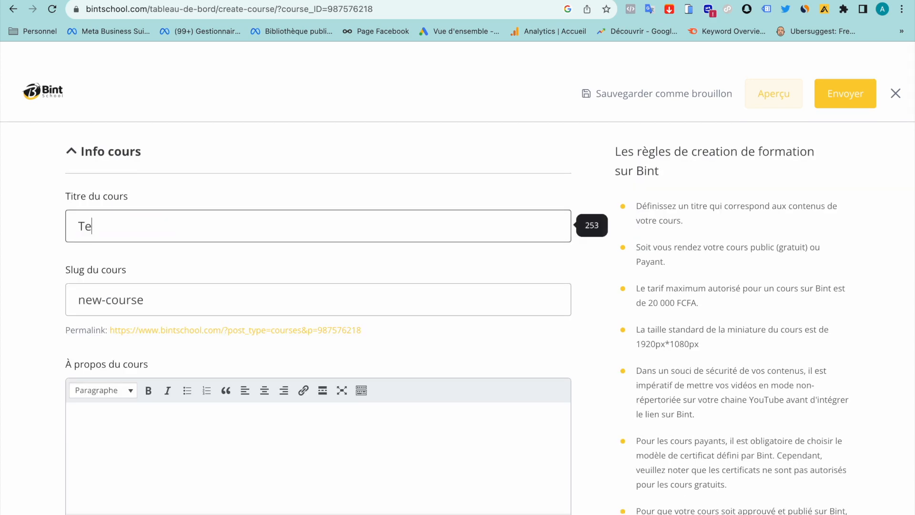
type("xte cours sur Bint")
left_click(94, 303)
triple_click(95, 302)
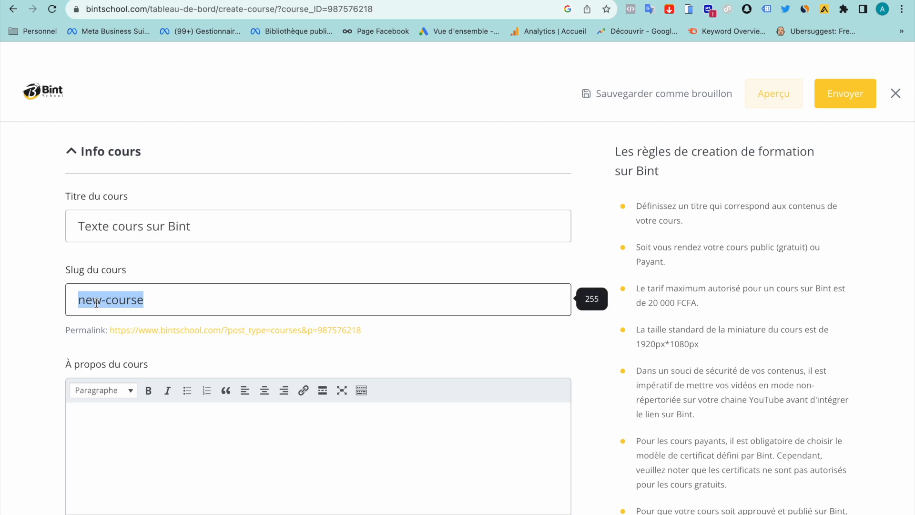
type("texte-")
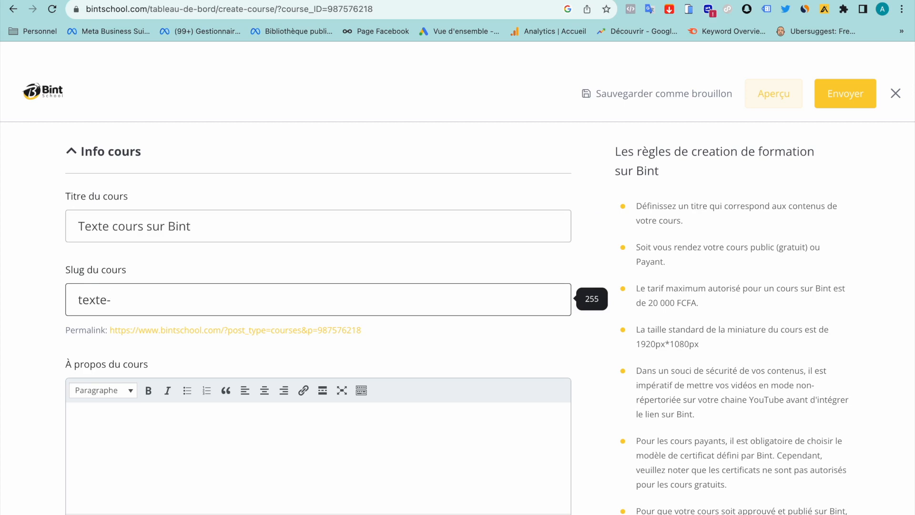
type("cours-sur-bint")
scroll(170, 308, "down", 5)
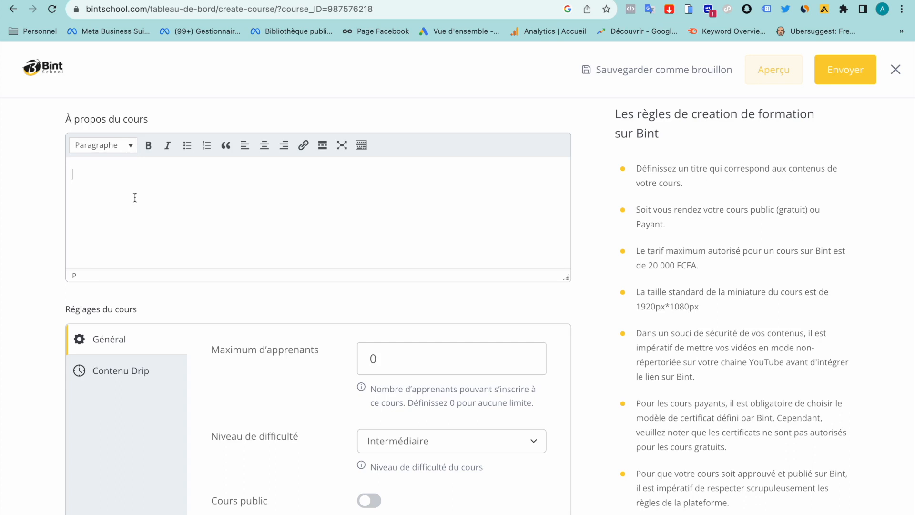
Try a maximum of 20 learners, then reset the learner limit back to 0
scroll(161, 315, "down", 2)
scroll(254, 296, "down", 3)
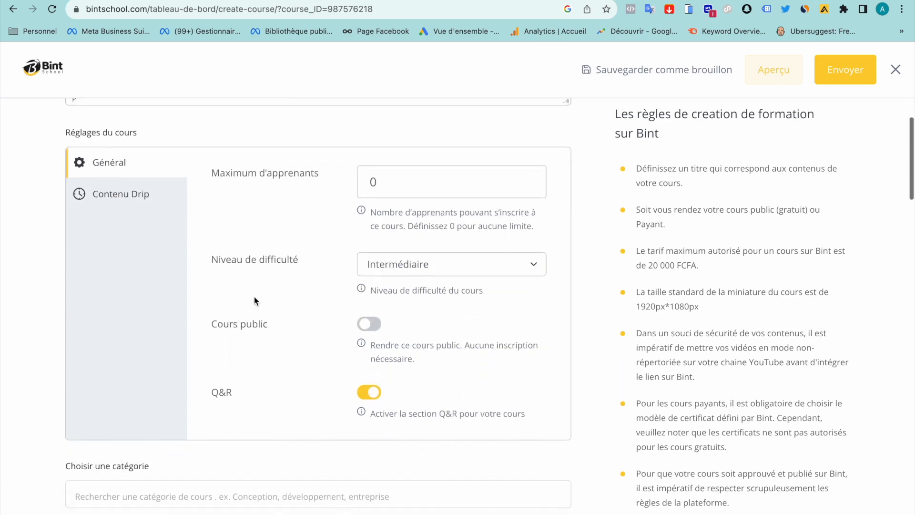
left_click_drag(376, 182, 362, 181)
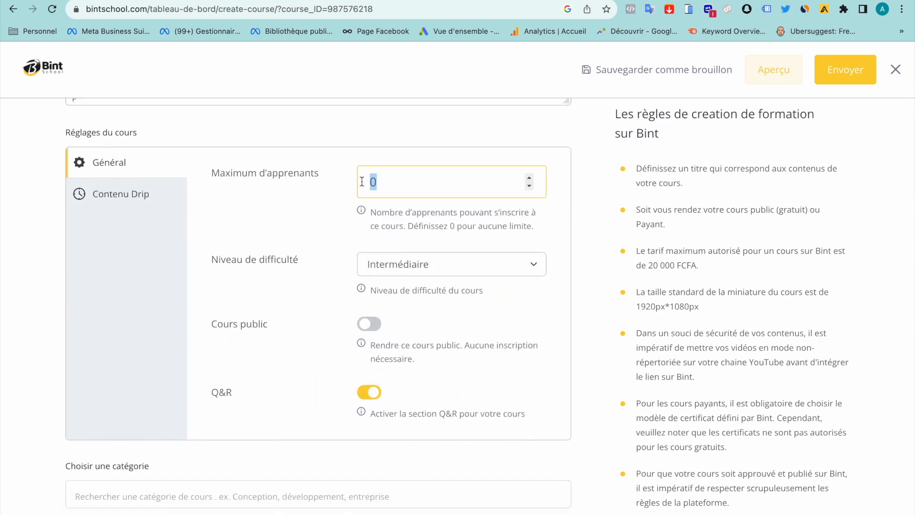
type("20")
left_click(420, 141)
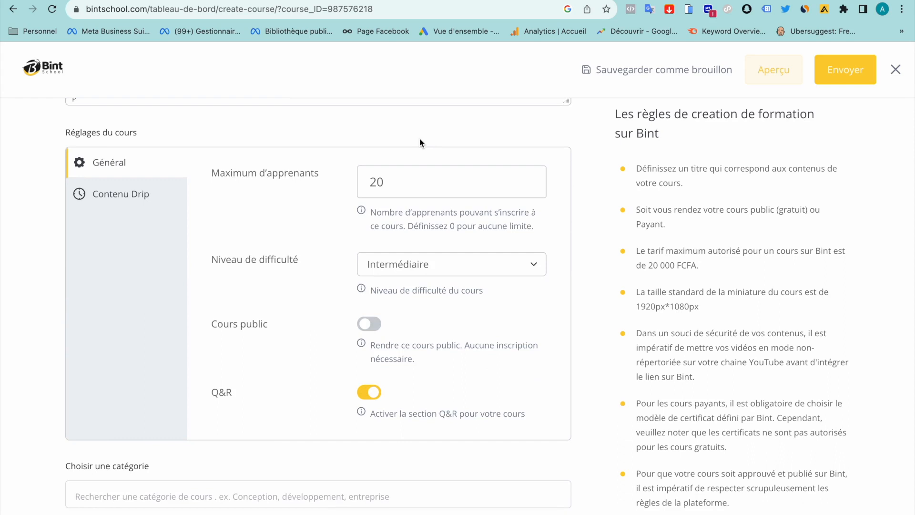
left_click_drag(386, 182, 366, 182)
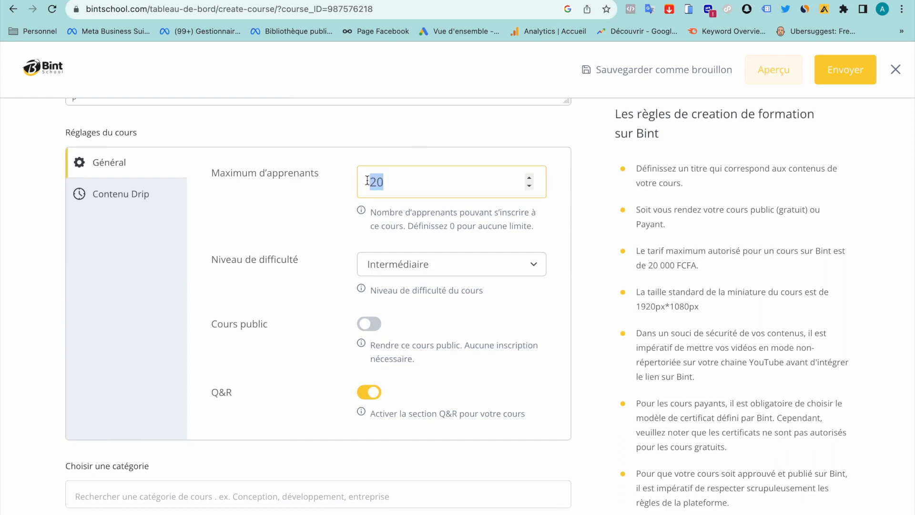
left_click(405, 184)
key("Left")
key("BackSpace")
left_click(453, 142)
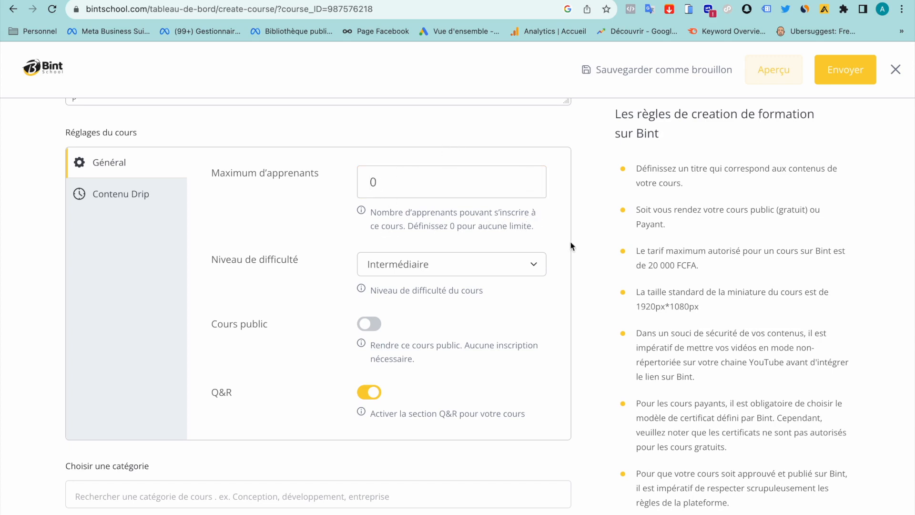
Set Niveau de difficulté to Expert after trying Novice and Intermédiaire
left_click(504, 264)
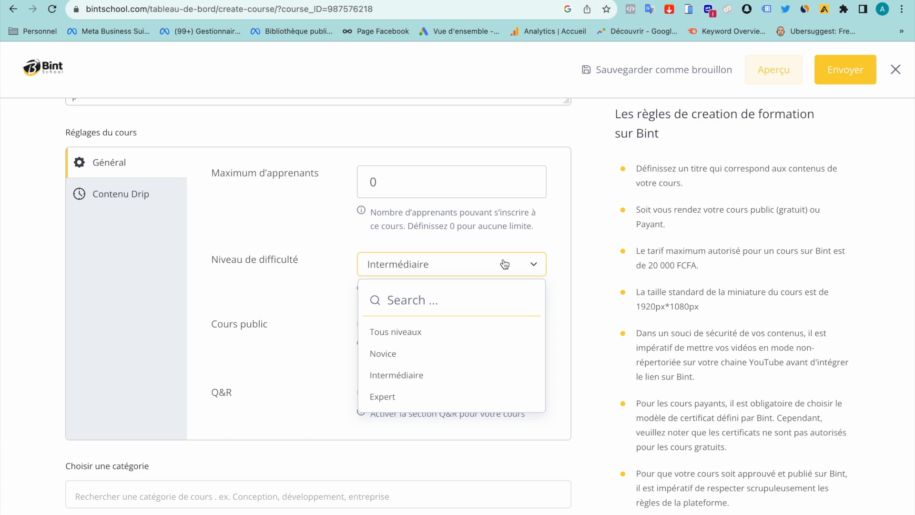
left_click(423, 362)
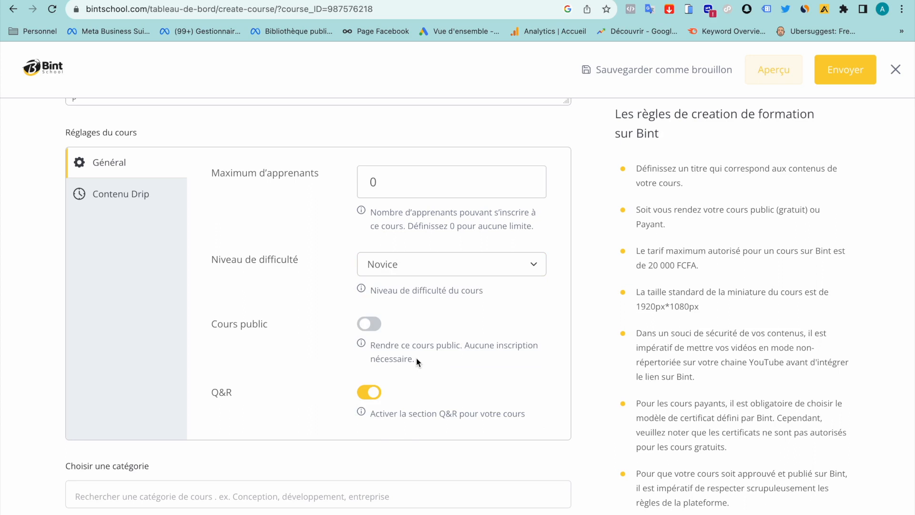
left_click(414, 266)
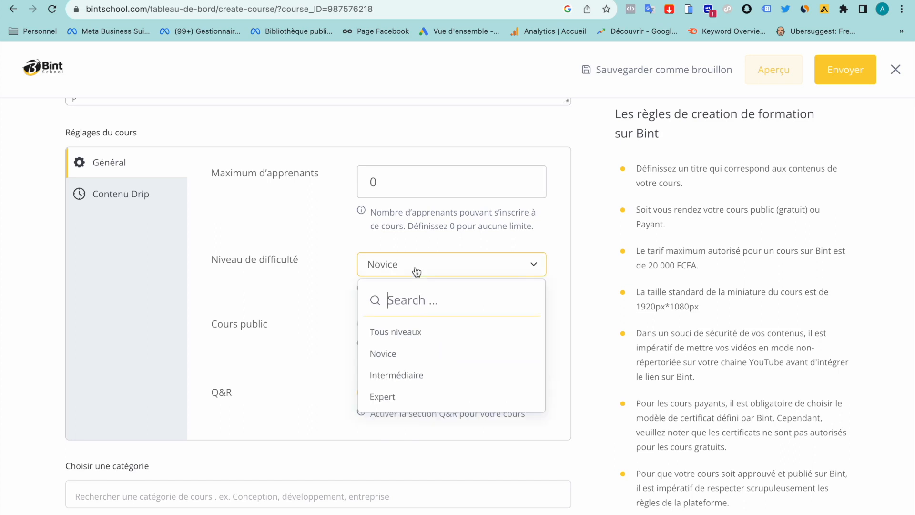
left_click(415, 375)
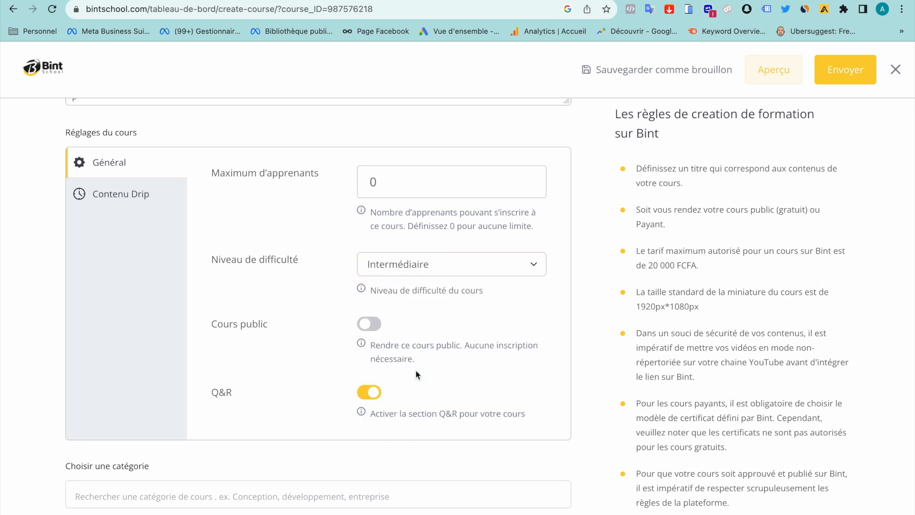
left_click(414, 265)
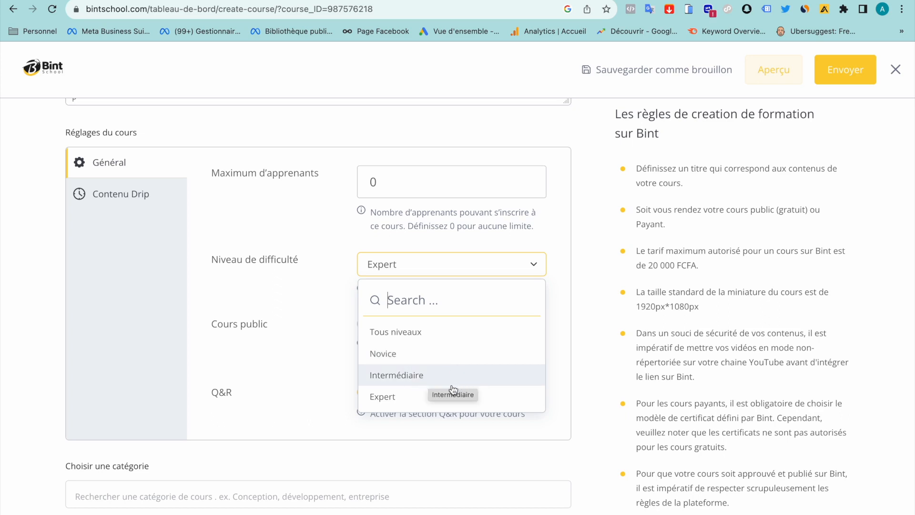
left_click(313, 301)
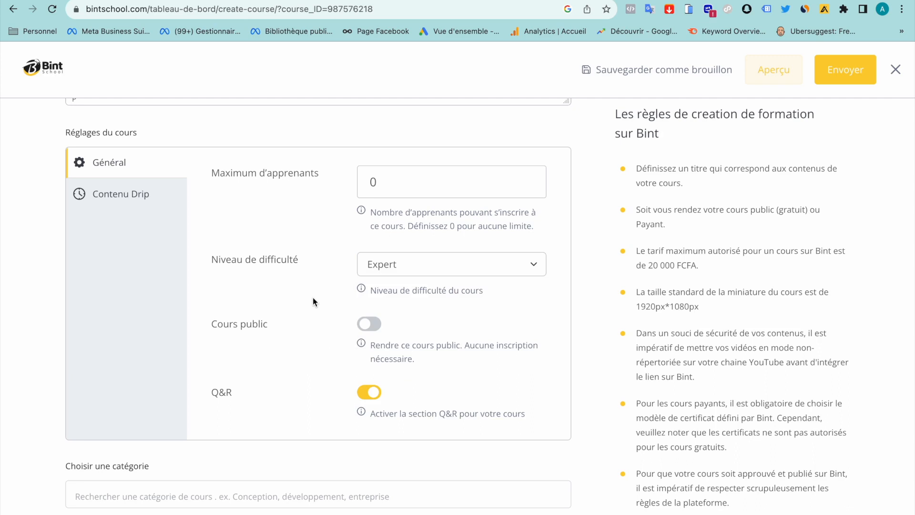
Toggle Cours public on and back off, and Q&R off and back on
left_click(372, 325)
left_click(372, 325)
left_click(373, 394)
left_click(374, 394)
left_click(370, 396)
left_click(370, 395)
Scroll through the category list and choose Business as the course category
scroll(369, 397, "down", 5)
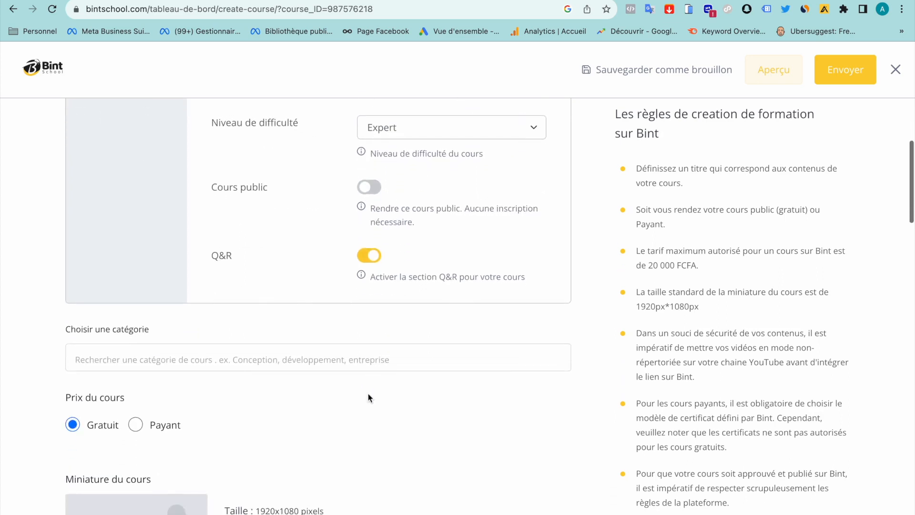
left_click(156, 238)
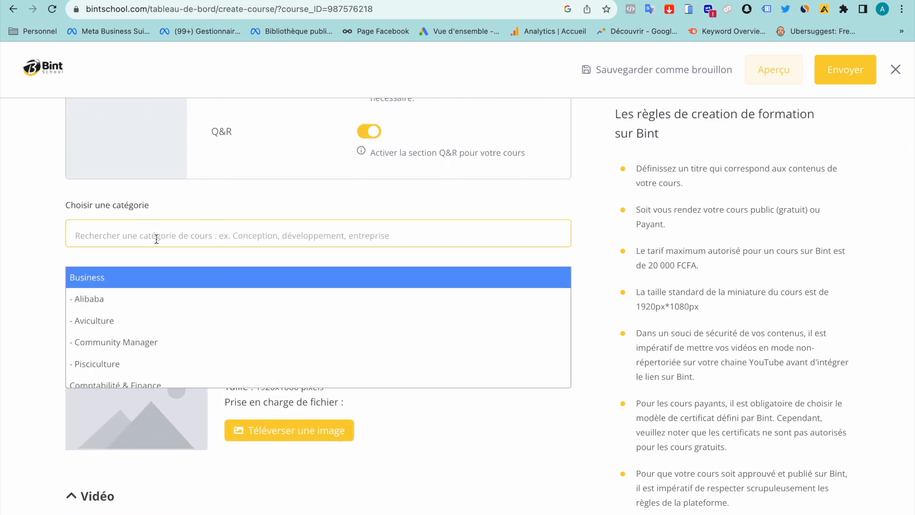
scroll(123, 323, "down", 2)
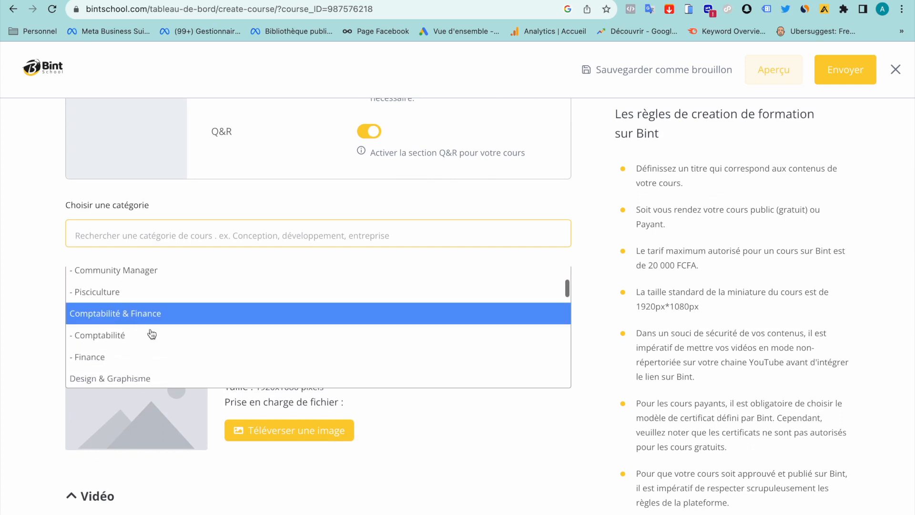
scroll(152, 339, "down", 2)
scroll(117, 331, "down", 3)
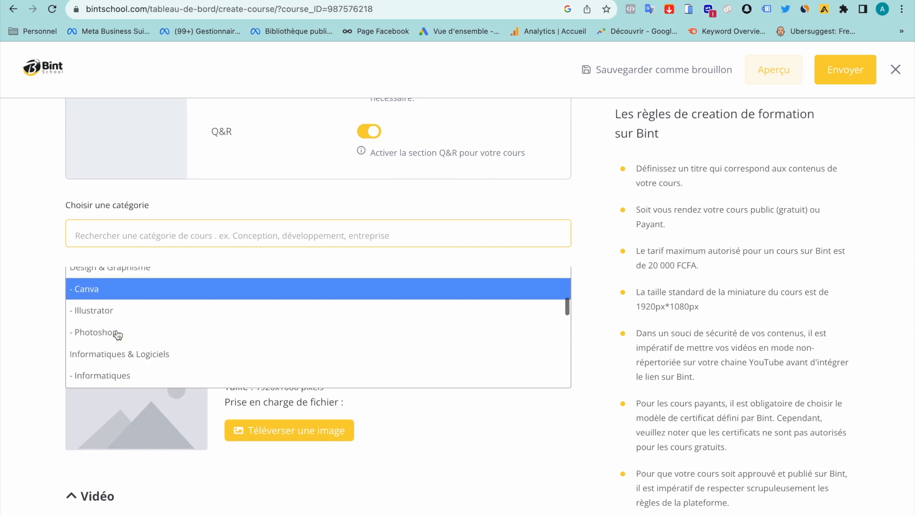
scroll(127, 324, "down", 4)
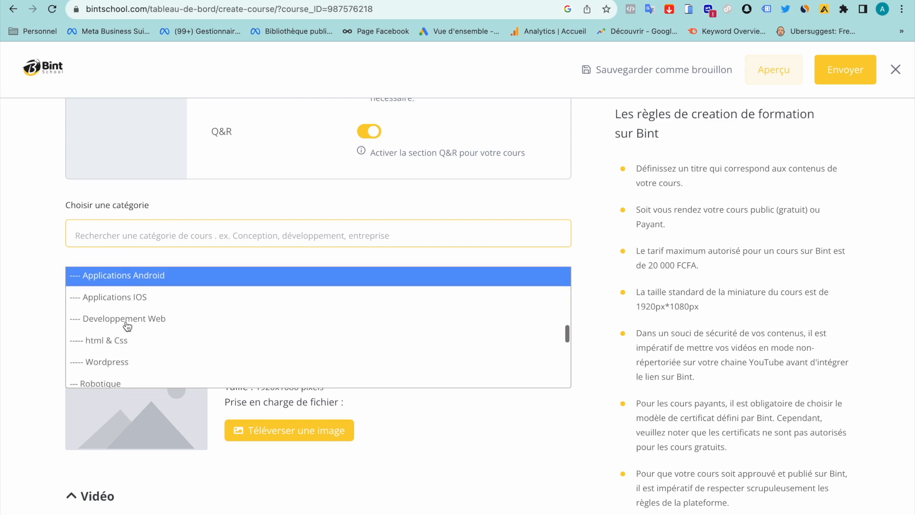
scroll(127, 326, "down", 1)
left_click(215, 289)
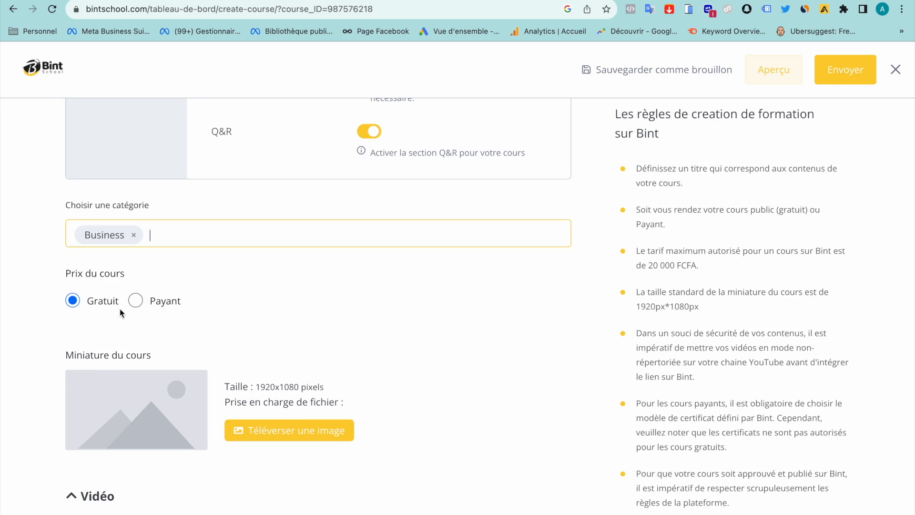
Switch the course to Payant with a 15000 CFA regular price and 0 discounted price
left_click(137, 301)
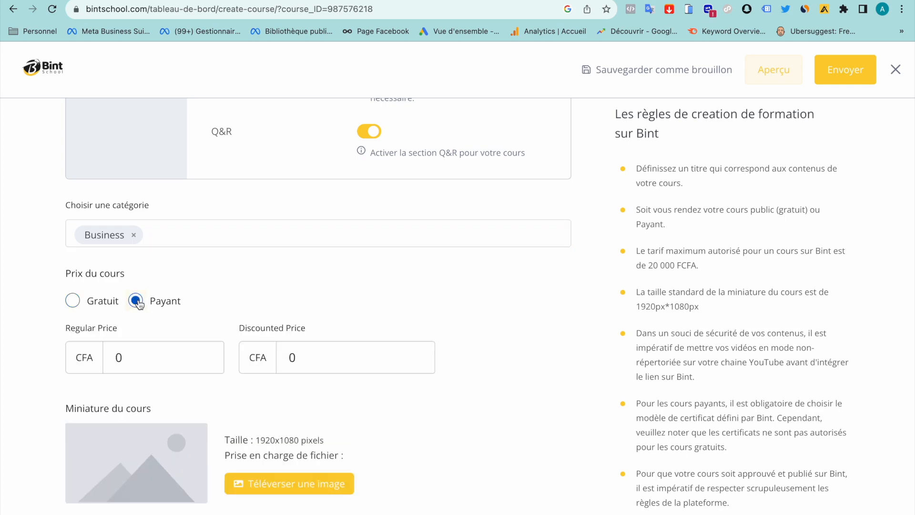
left_click(119, 357)
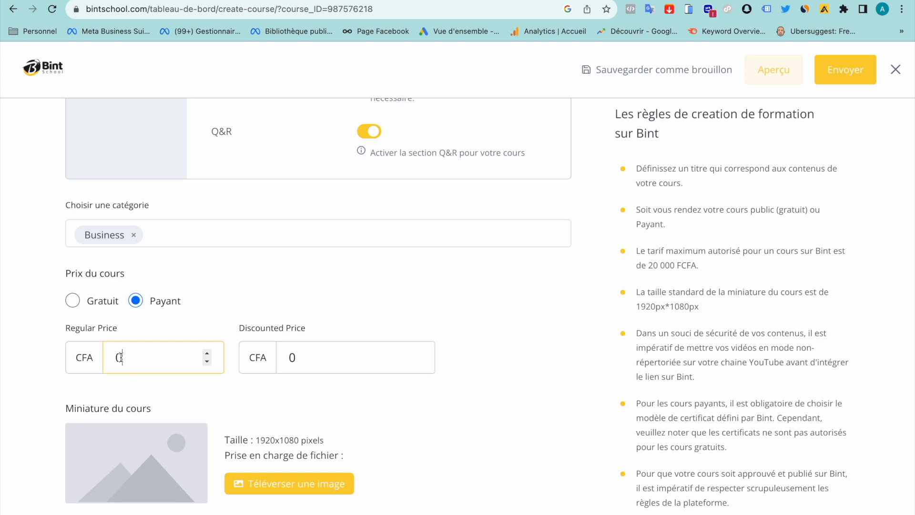
key("BackSpace")
type("15000")
left_click(317, 358)
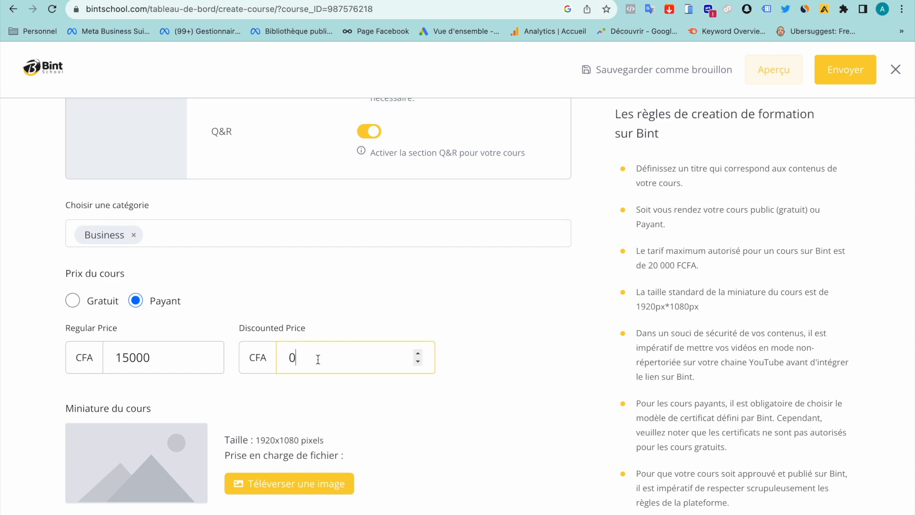
Note the 1920x1080 thumbnail size requirement and open the Téléverser une image upload window
scroll(317, 359, "down", 4)
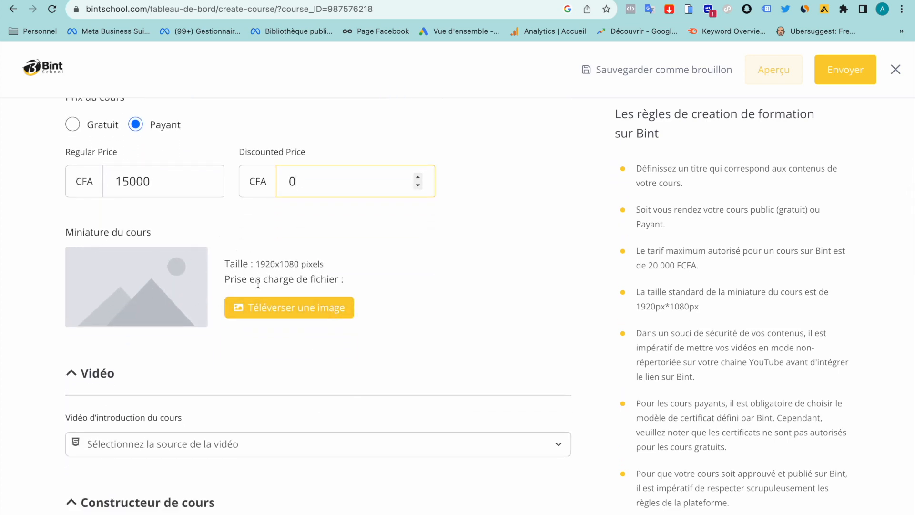
left_click_drag(298, 263, 255, 262)
left_click(299, 263)
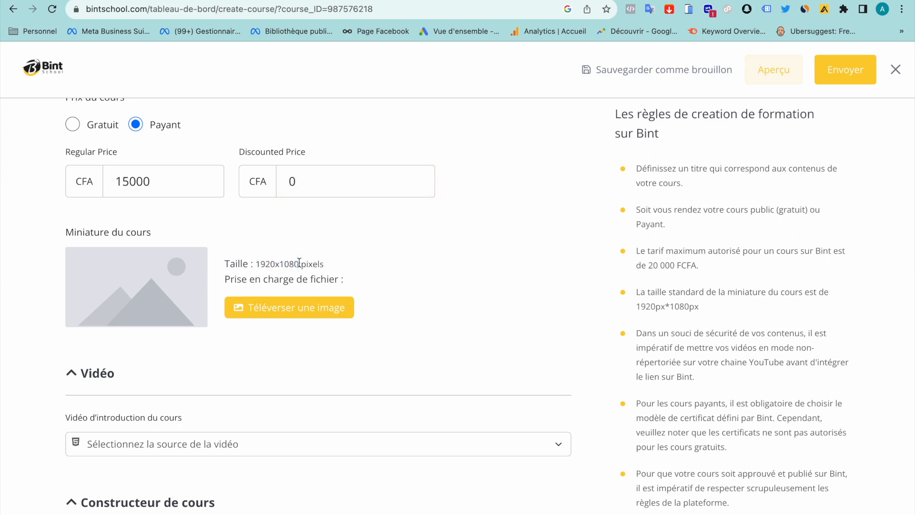
left_click_drag(255, 263, 299, 258)
left_click(250, 262)
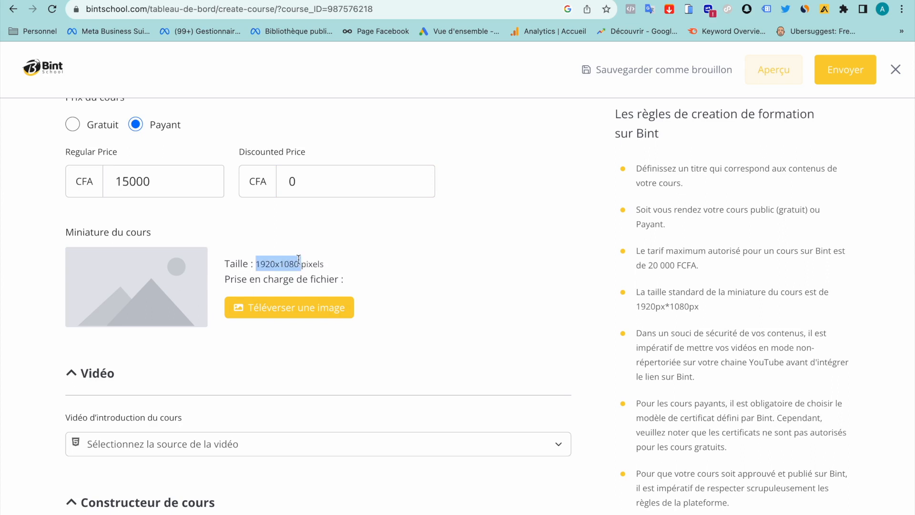
left_click(273, 308)
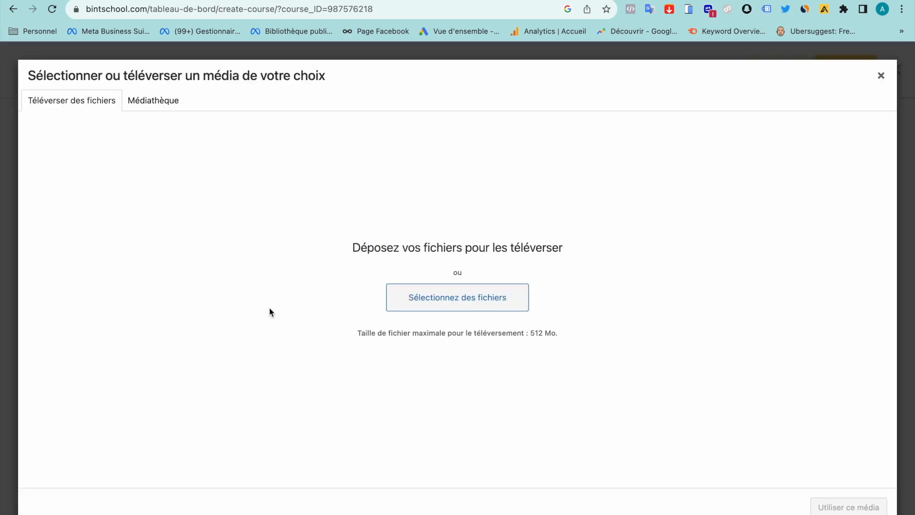
Upload Miniature Alibaba.jpg from the computer and use it as the course thumbnail
left_click(180, 101)
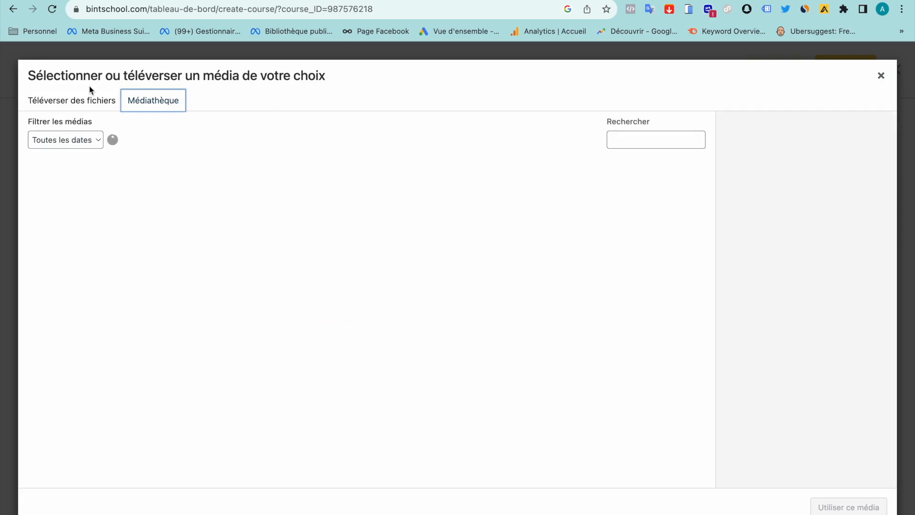
left_click(89, 98)
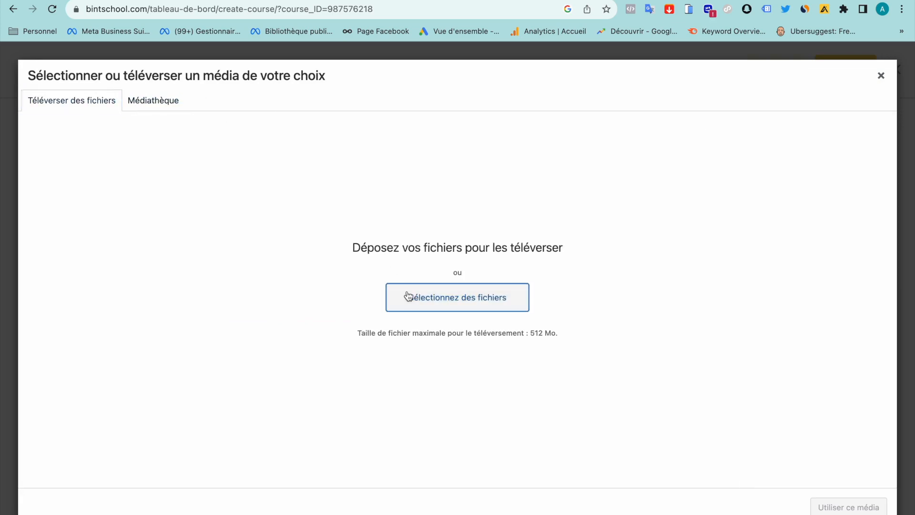
left_click(408, 296)
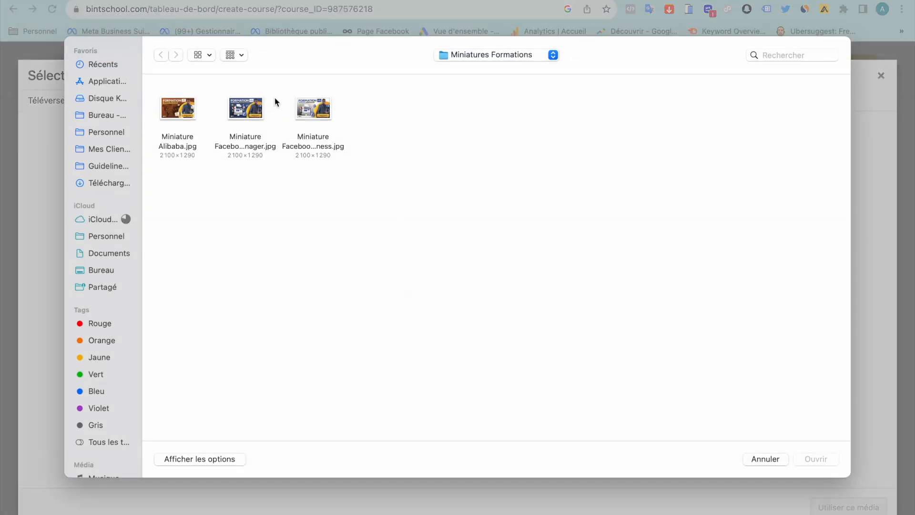
left_click(177, 108)
left_click(814, 459)
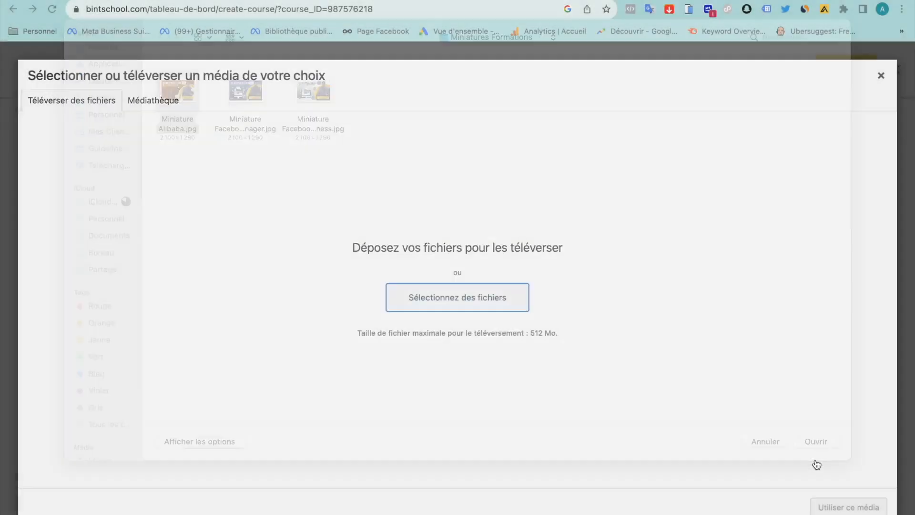
left_click(822, 506)
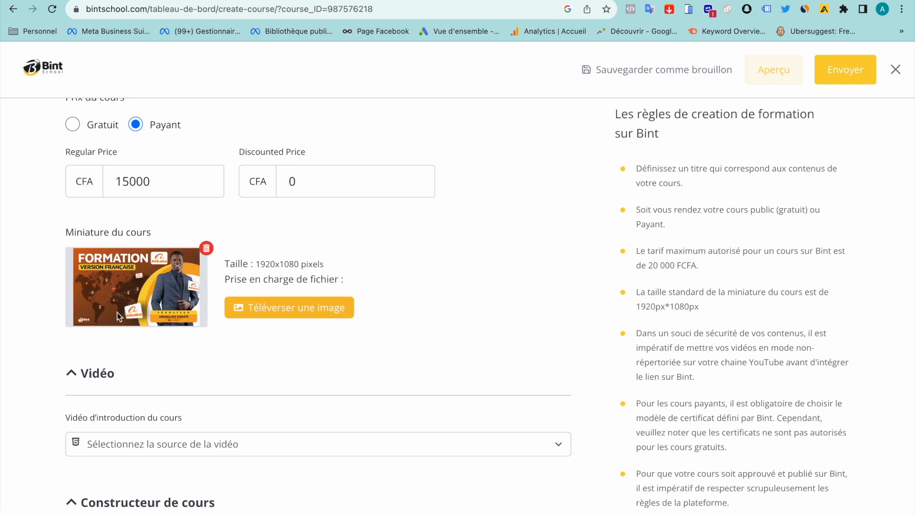
left_click(137, 261)
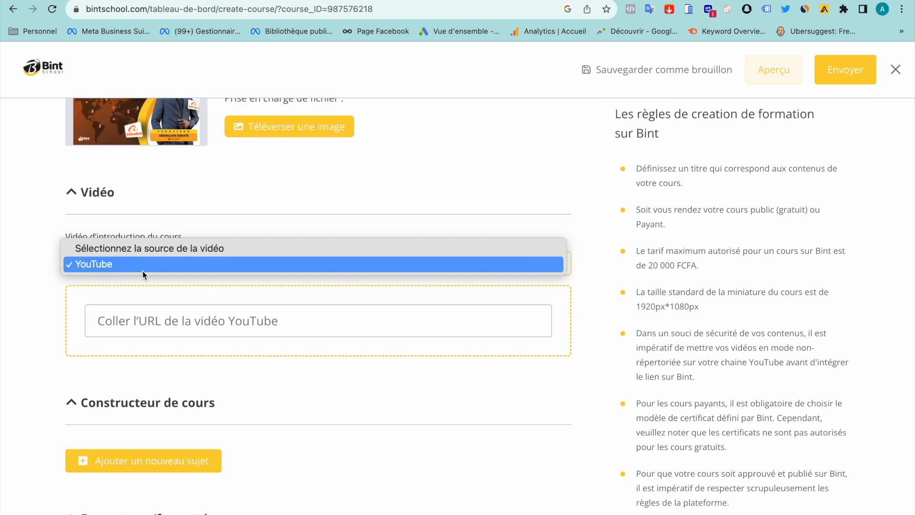
Choose YouTube as the introduction video source
left_click(142, 264)
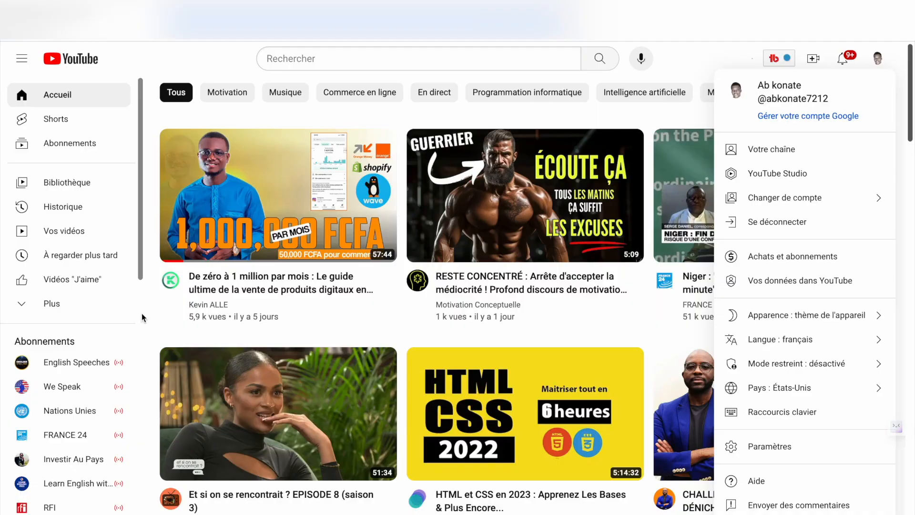
Go to YouTube Studio through the YouTube account menu
left_click(877, 58)
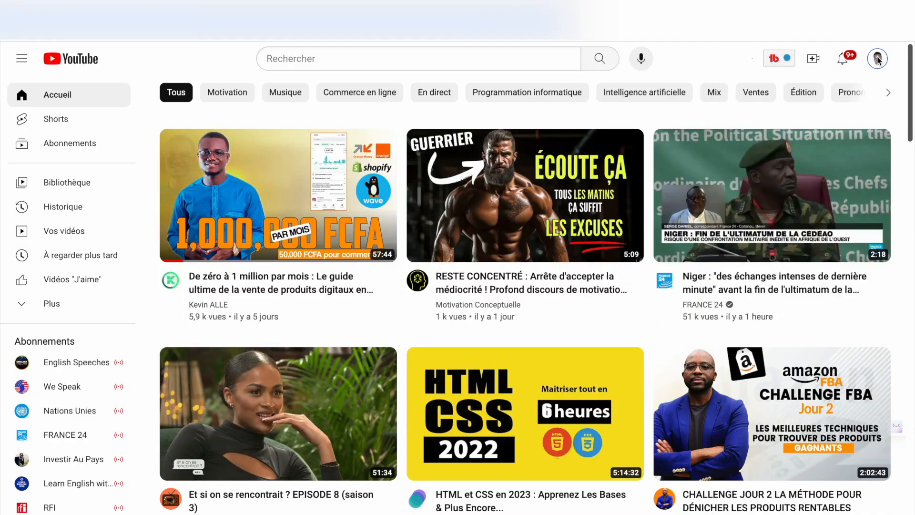
left_click(877, 58)
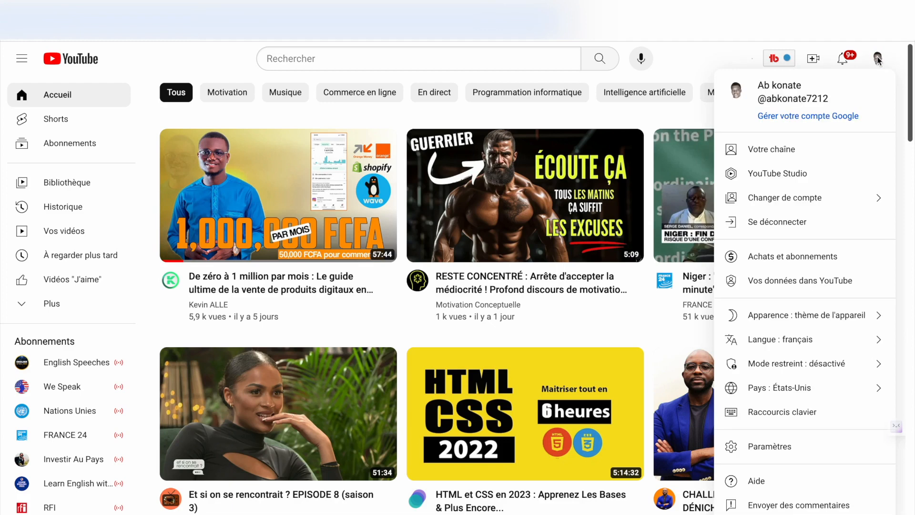
left_click(763, 175)
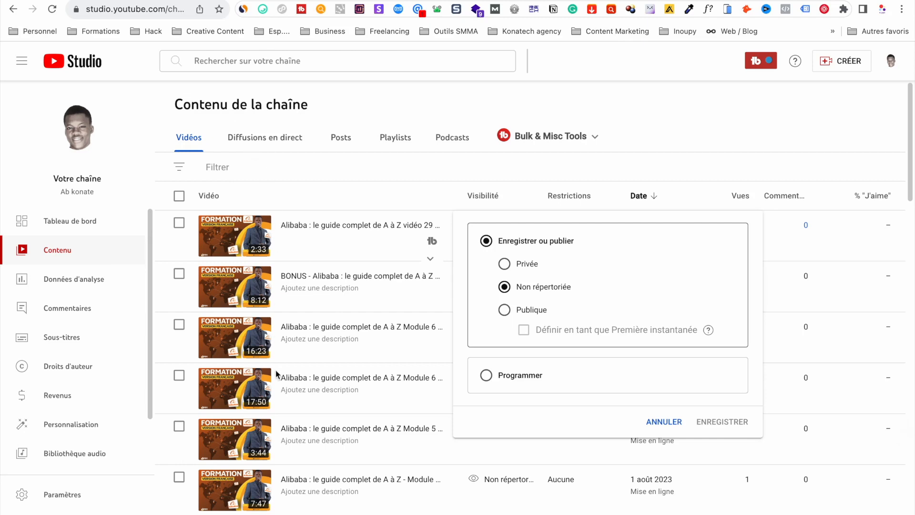
Check that the first Alibaba video's visibility is unlisted, leaving it unchanged
left_click(842, 60)
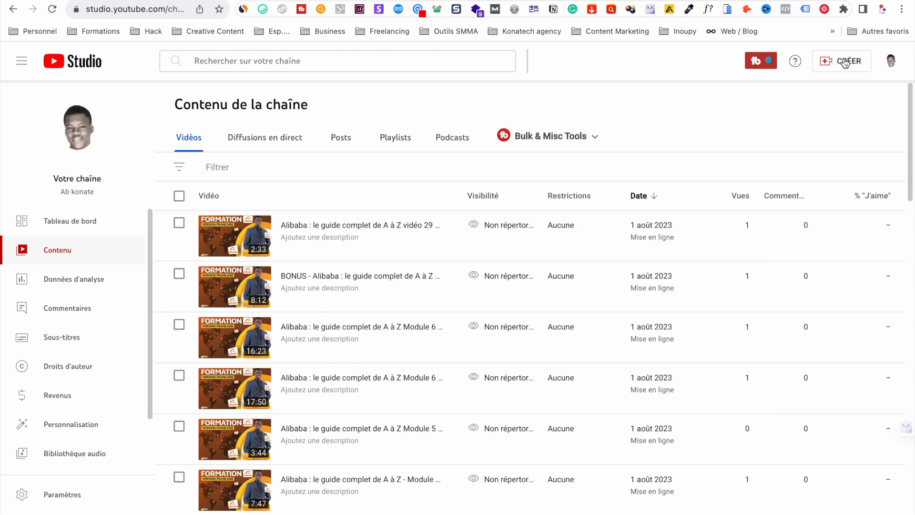
left_click(844, 64)
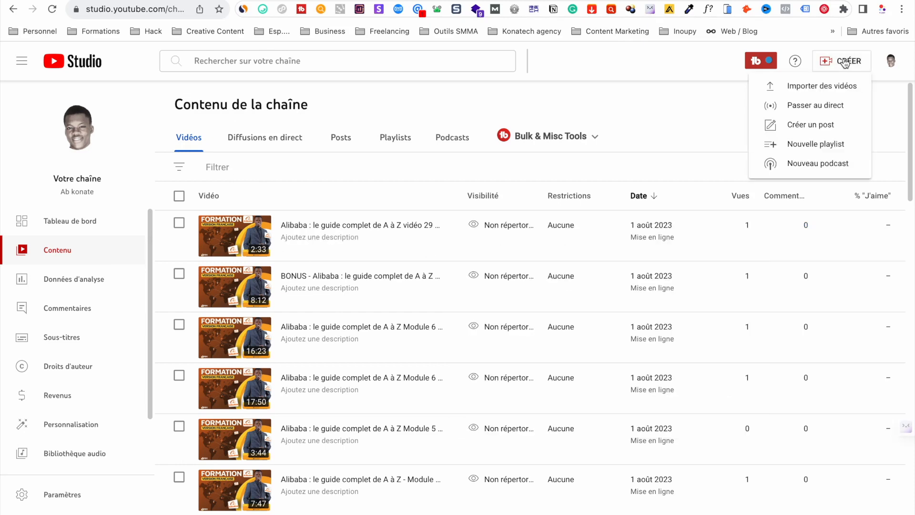
left_click(827, 87)
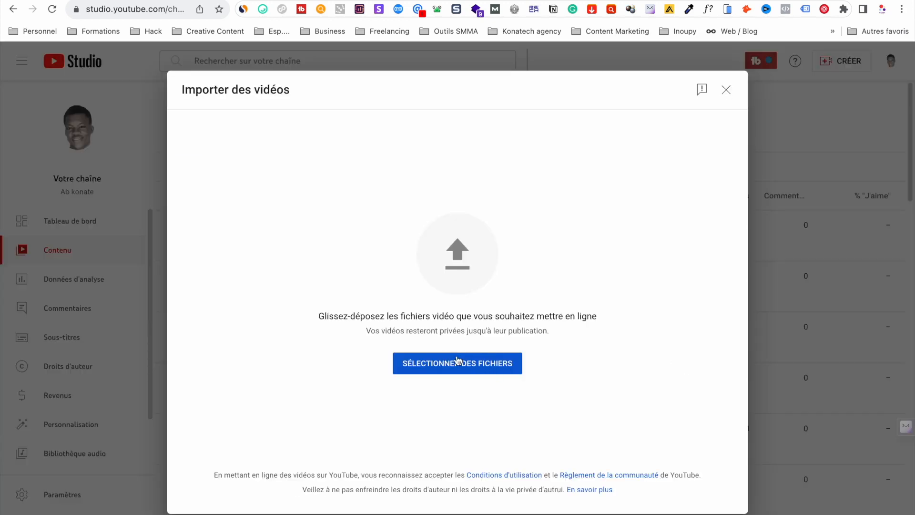
left_click(728, 89)
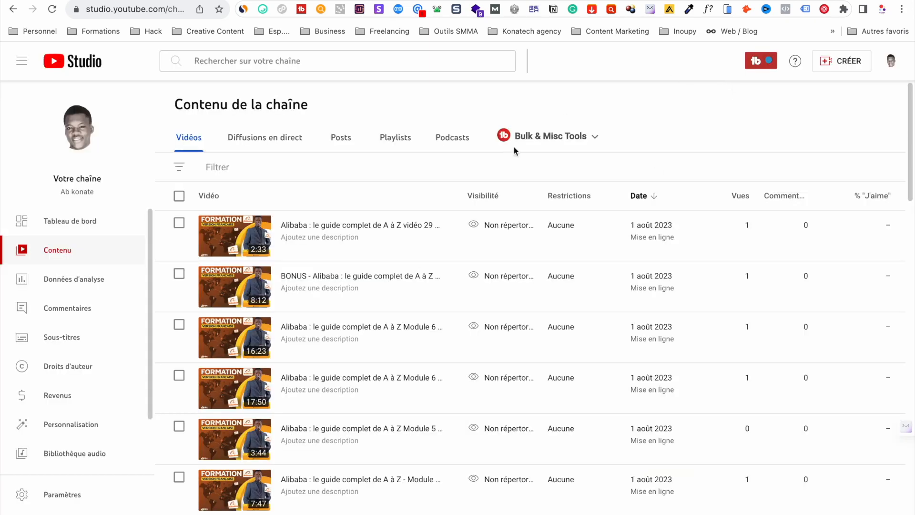
left_click(509, 228)
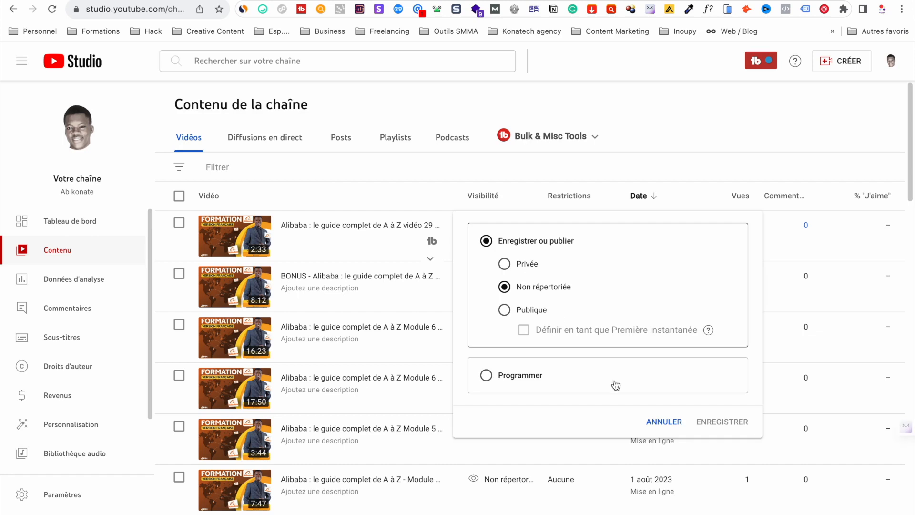
left_click(665, 422)
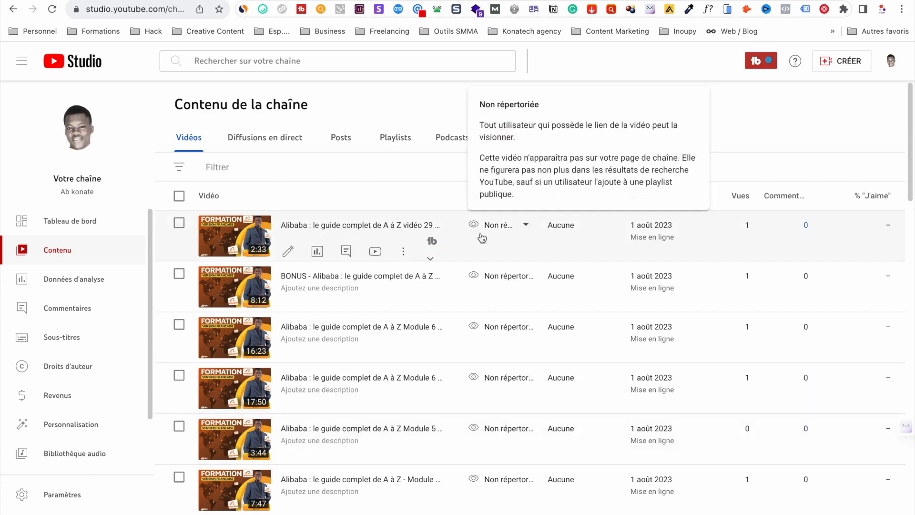
Copy the first Alibaba video's link and return to the Bint School YouTube URL field
left_click(369, 226)
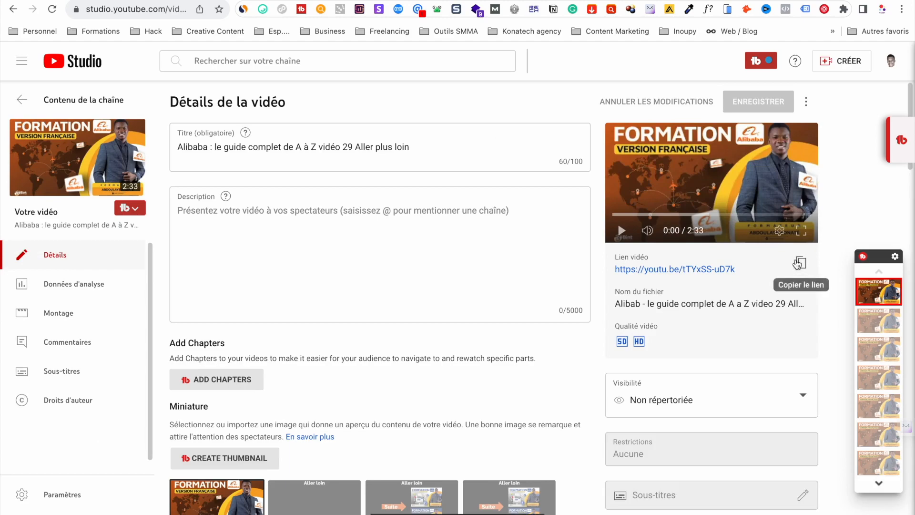
left_click(797, 264)
key("ctrl+Left")
left_click(111, 324)
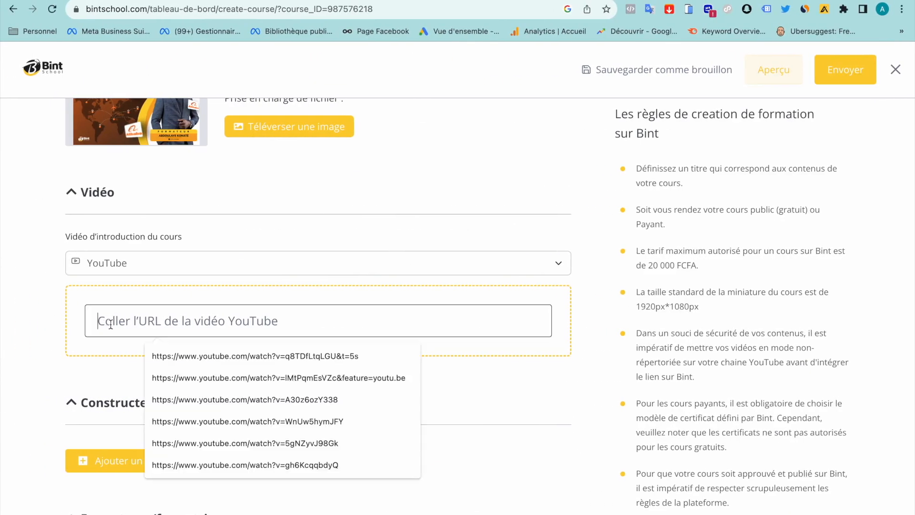
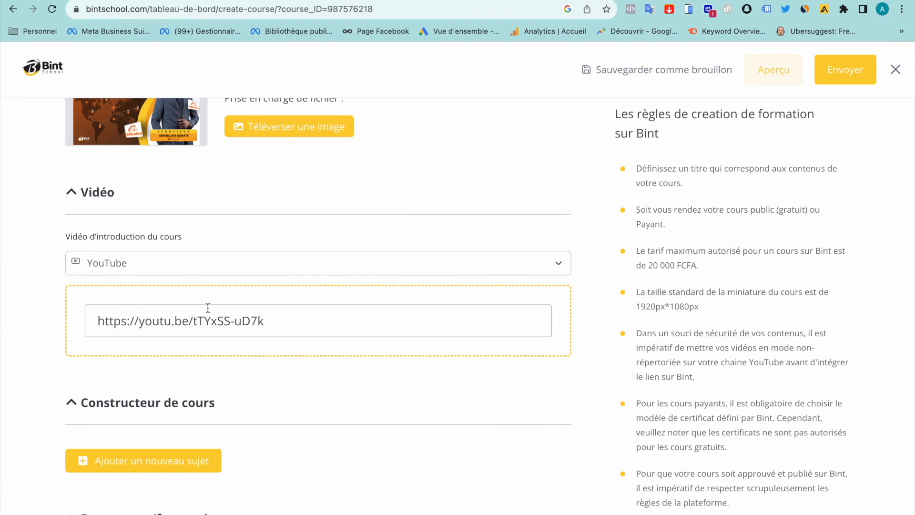
scroll(208, 308, "down", 3)
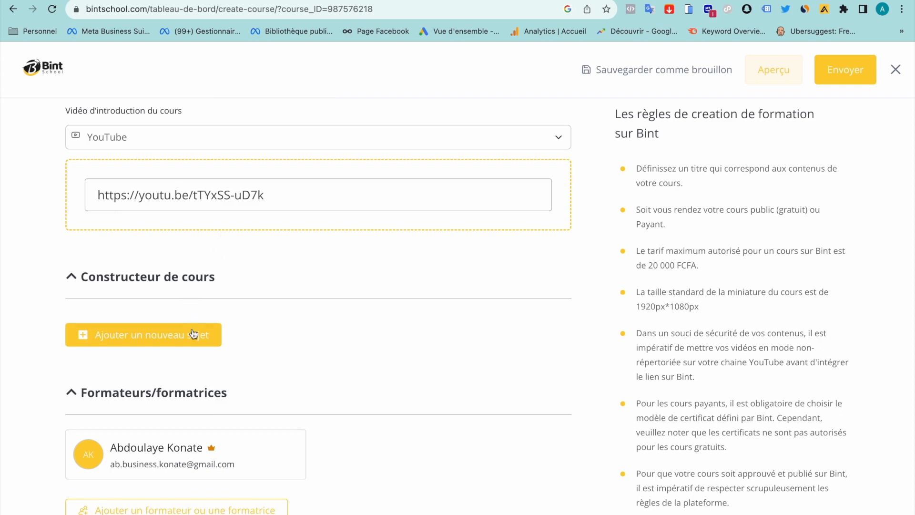
Create a topic named 'Chapitre 1' in the course builder and start a lesson in it
scroll(193, 334, "down", 1)
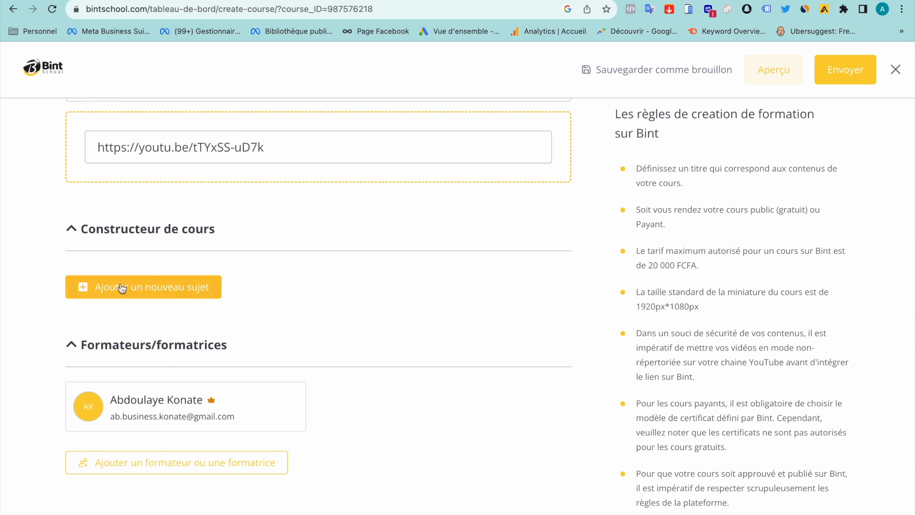
left_click(147, 288)
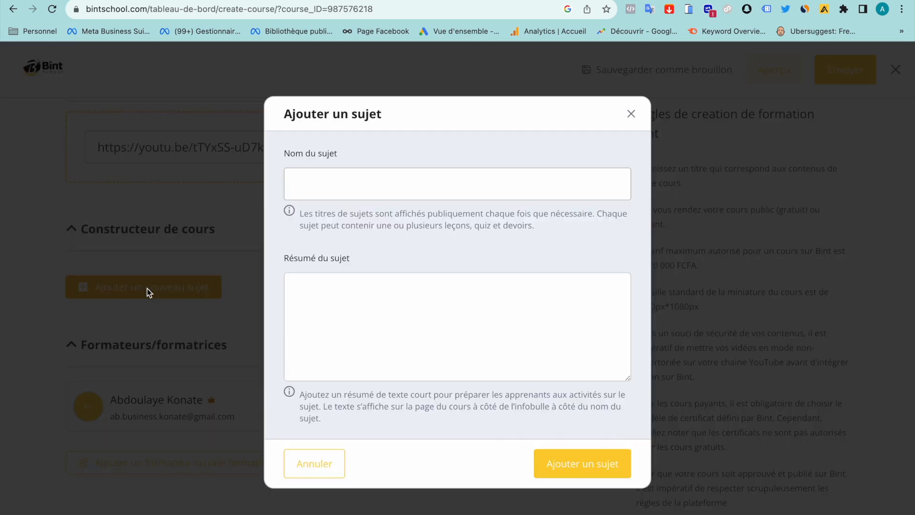
left_click(358, 177)
type("Chapitre 1")
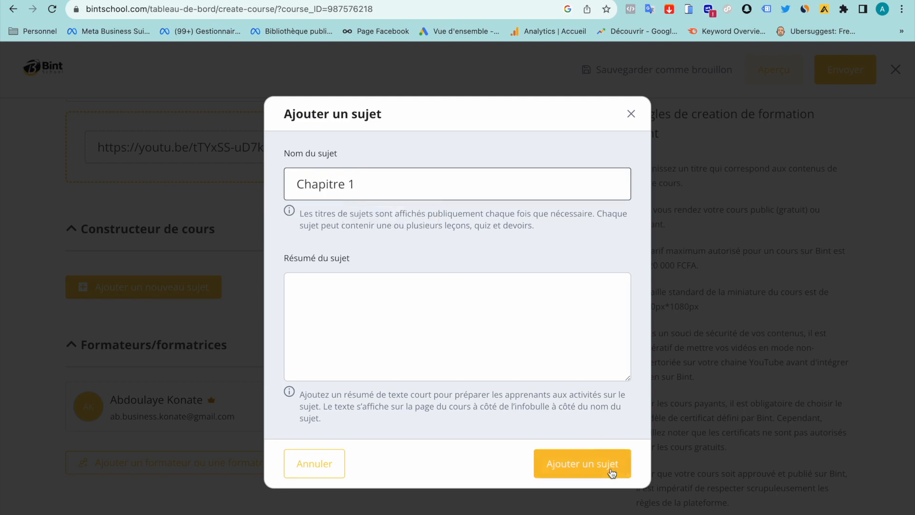
left_click(609, 467)
left_click(88, 341)
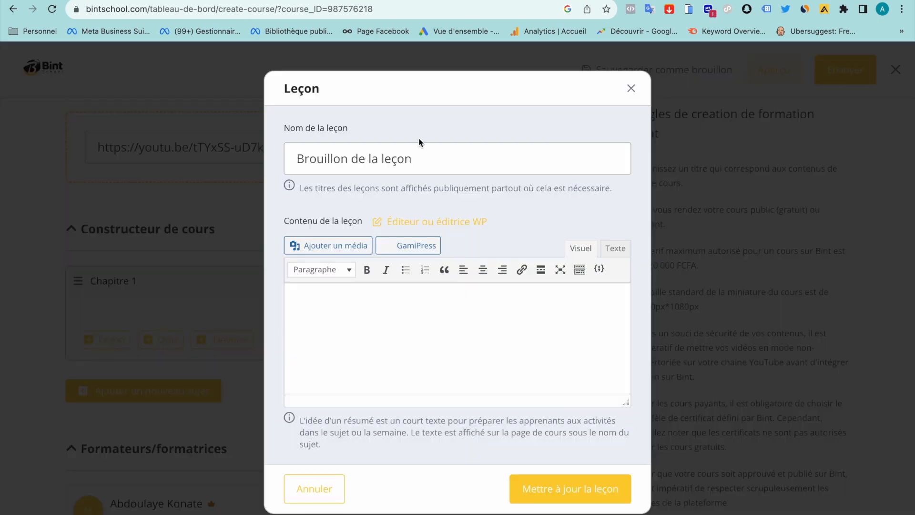
Replace the draft lesson title with 'leçon 1' and move into the content editor
left_click_drag(382, 159, 296, 158)
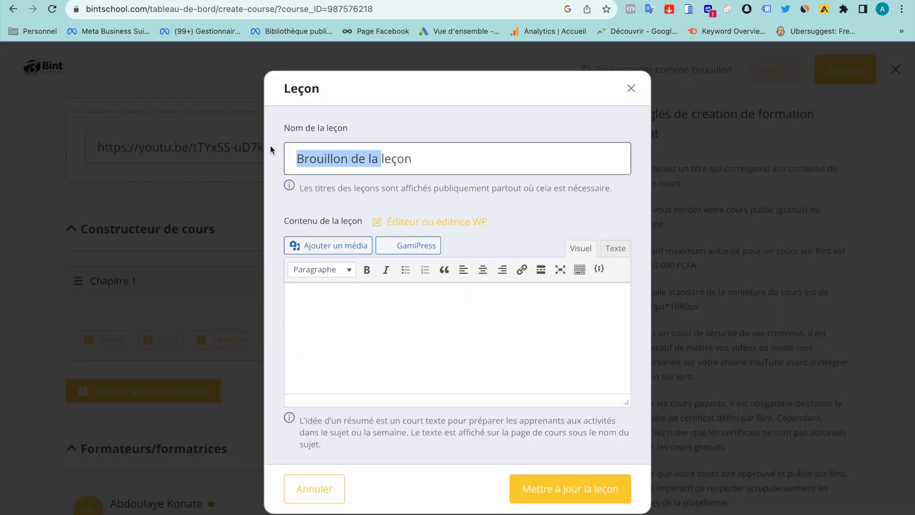
key("BackSpace")
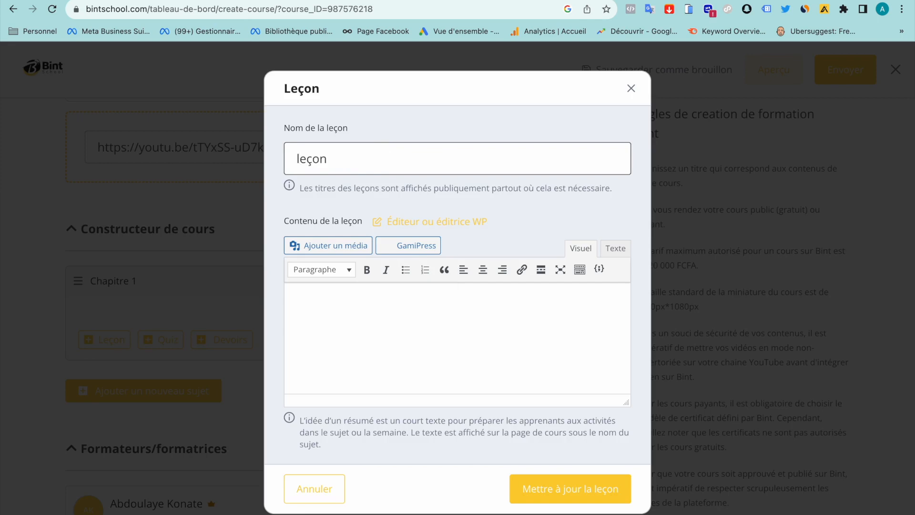
key("Right")
key("Right")
key("Right")
key("Right")
key("Right")
type("1")
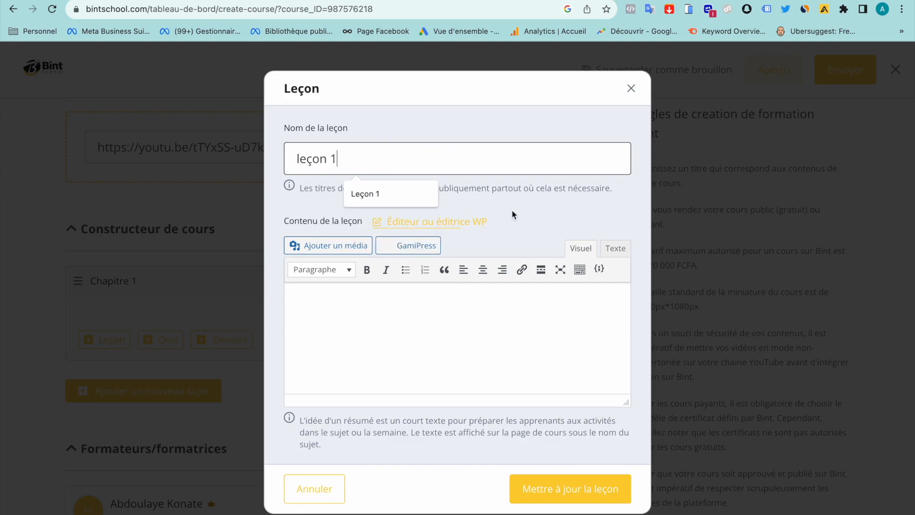
left_click(359, 336)
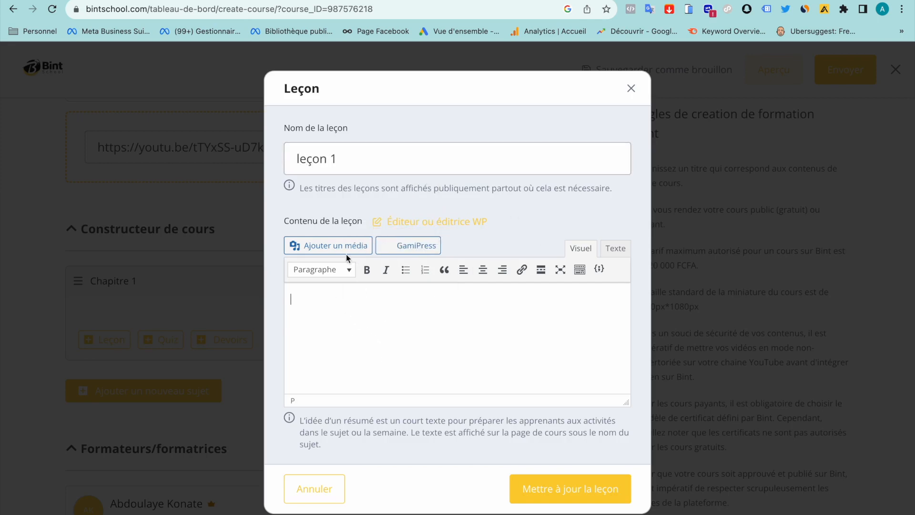
scroll(324, 333, "down", 5)
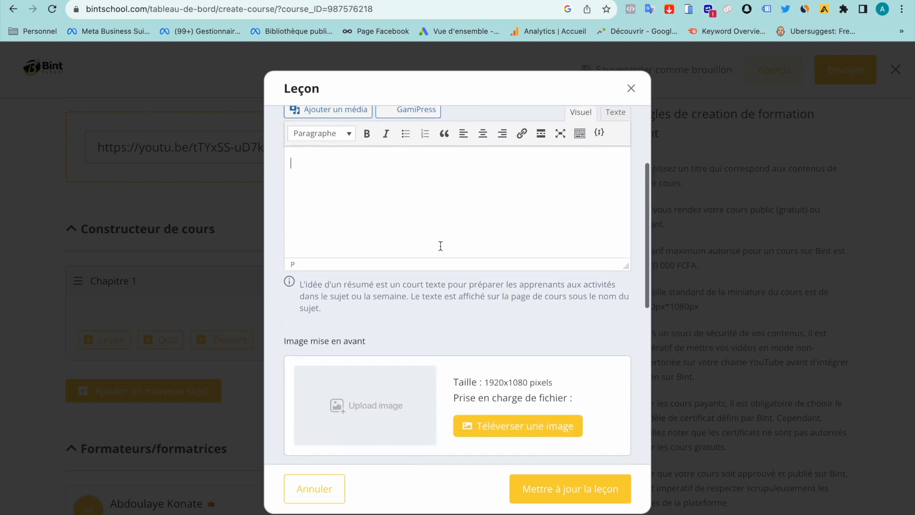
scroll(440, 245, "up", 5)
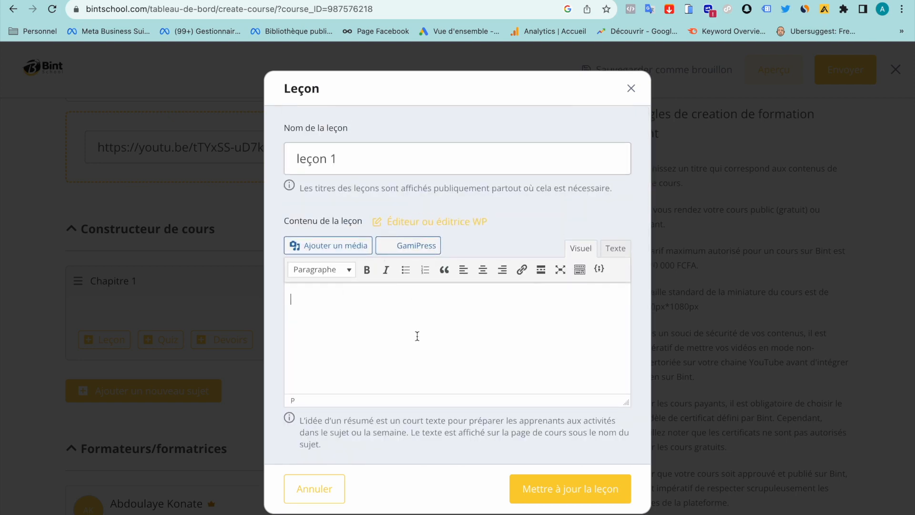
scroll(420, 335, "down", 2)
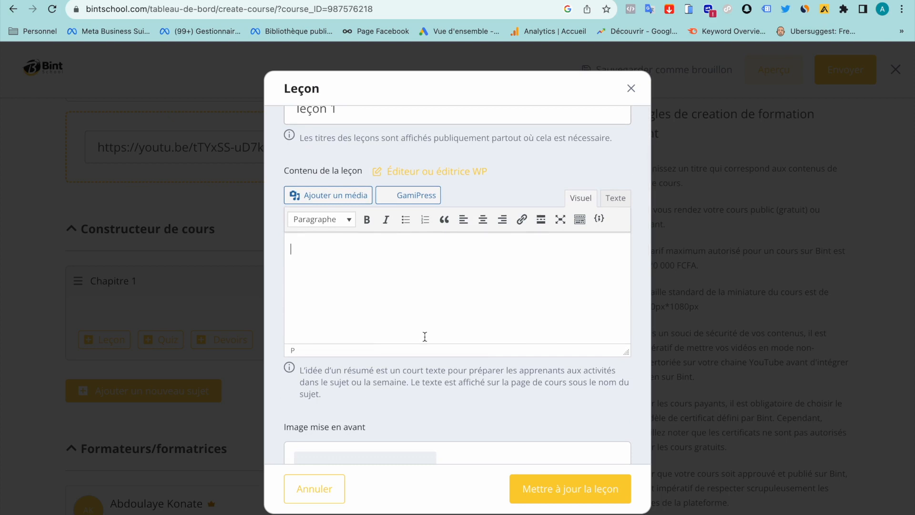
scroll(353, 198, "down", 10)
scroll(353, 198, "up", 3)
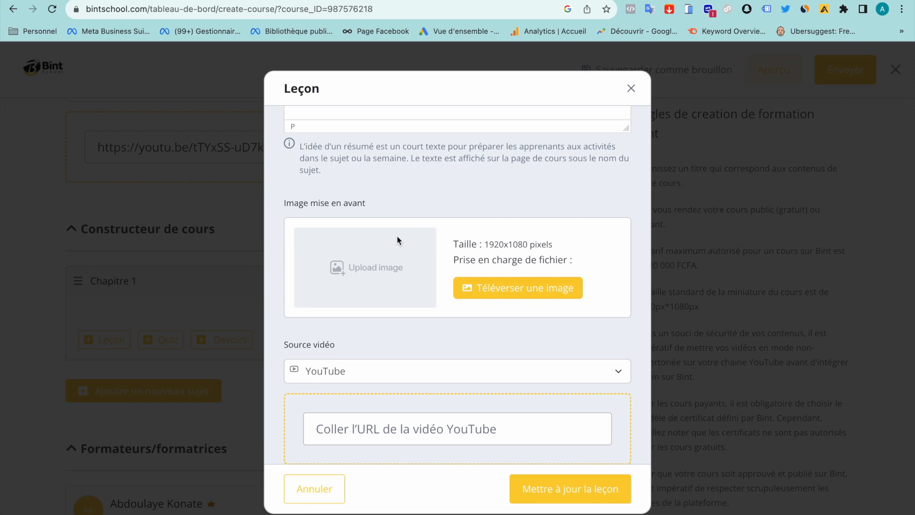
scroll(396, 236, "down", 3)
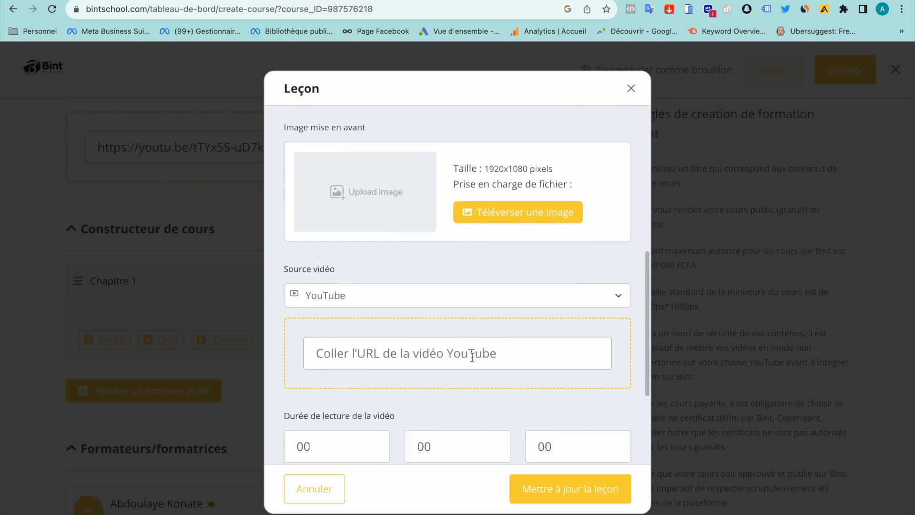
Paste the YouTube link into leçon 1's video field and set its duration to 3 minutes
left_click(406, 351)
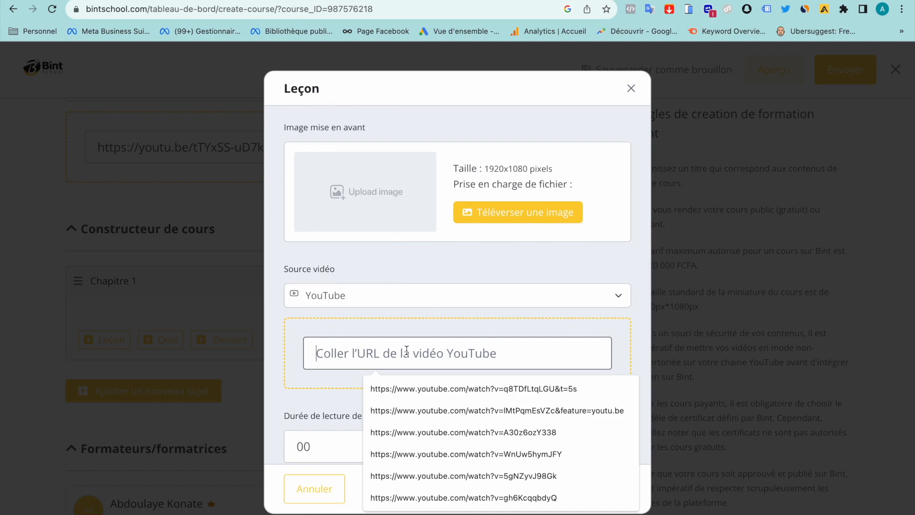
type("https://youtu.be/tTYxSS-uD7k")
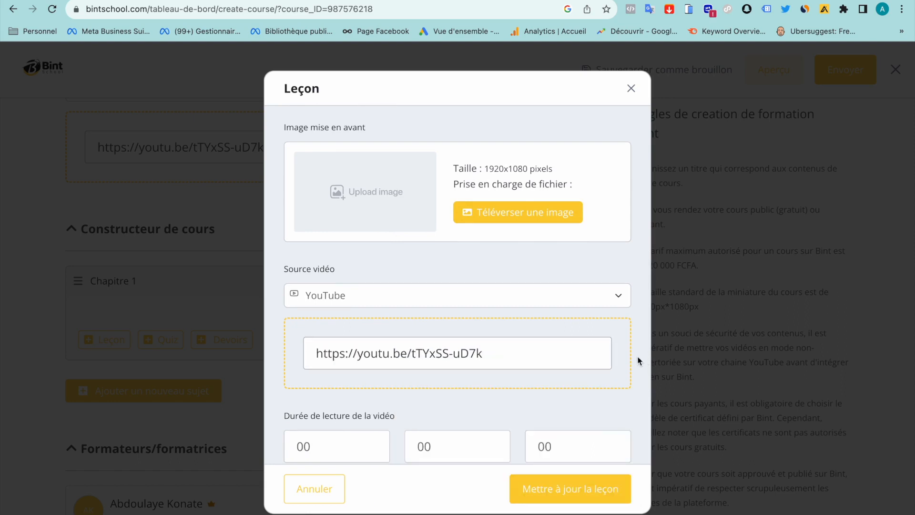
scroll(451, 400, "down", 2)
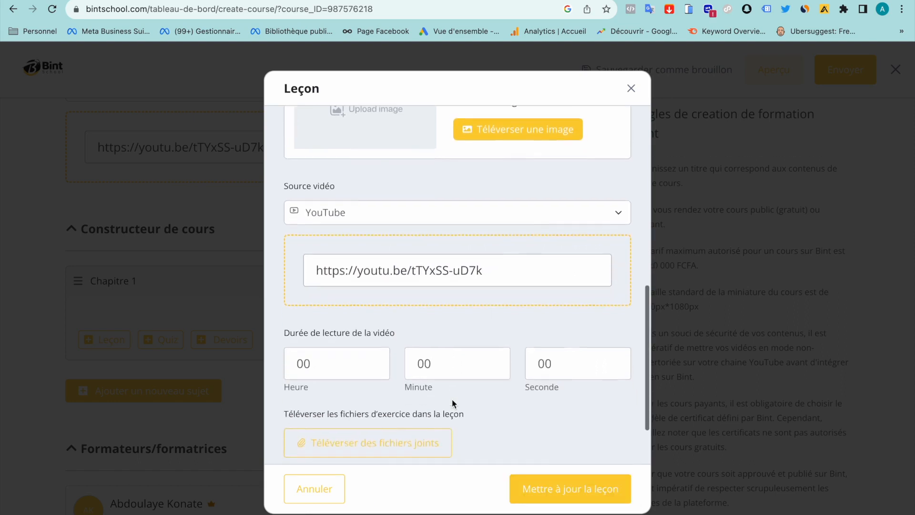
left_click(450, 352)
key("BackSpace")
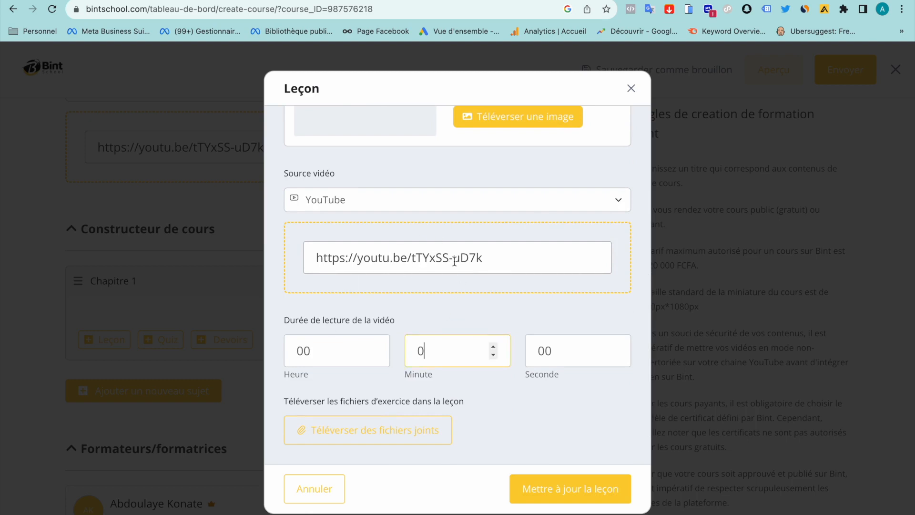
type("3")
left_click(510, 388)
scroll(510, 388, "down", 2)
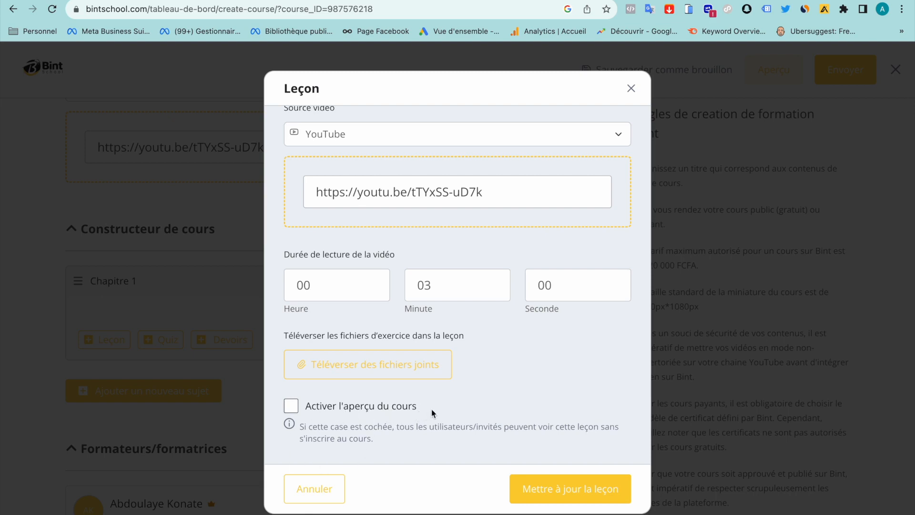
Leave the free lesson preview off and save the lesson with 'Mettre à jour la leçon'
left_click(291, 406)
left_click(287, 404)
left_click(553, 487)
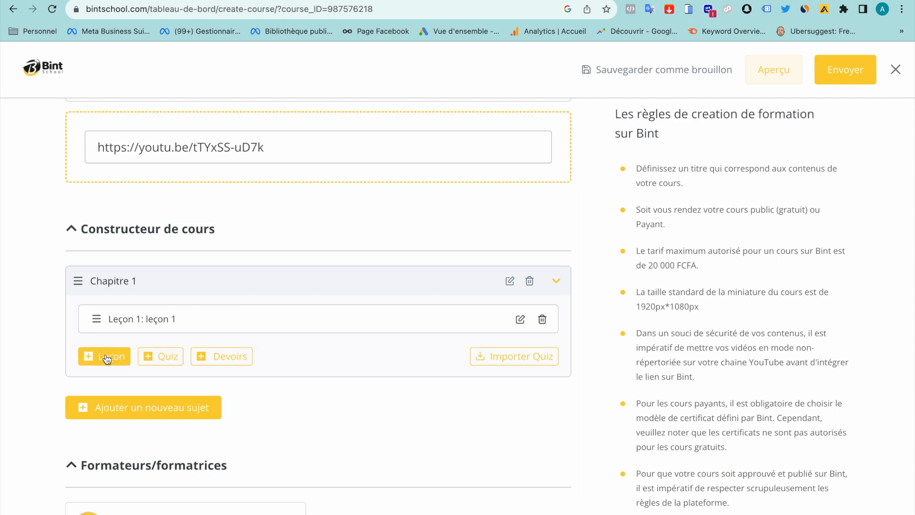
Create a quiz in Chapitre 1 titled 'werty' with summary 'dfghjk,' and continue
left_click(163, 362)
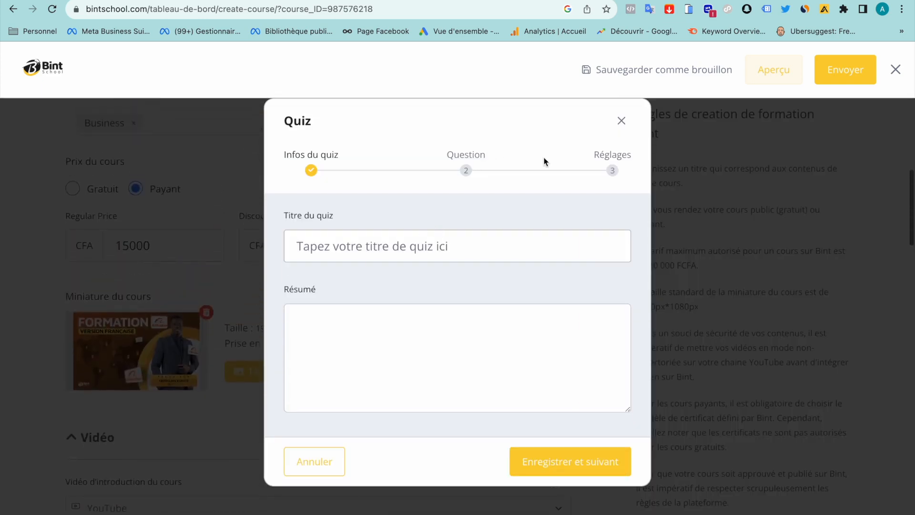
scroll(468, 352, "down", 7)
left_click(367, 245)
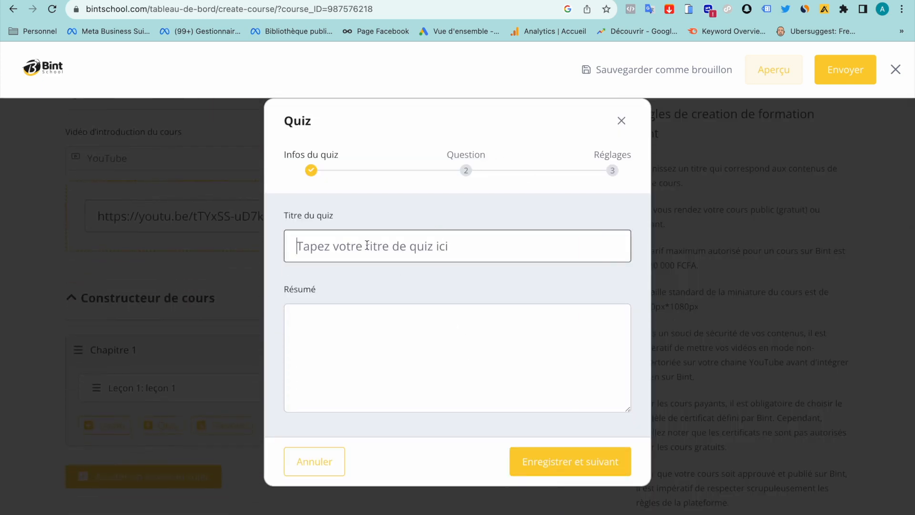
type("werty")
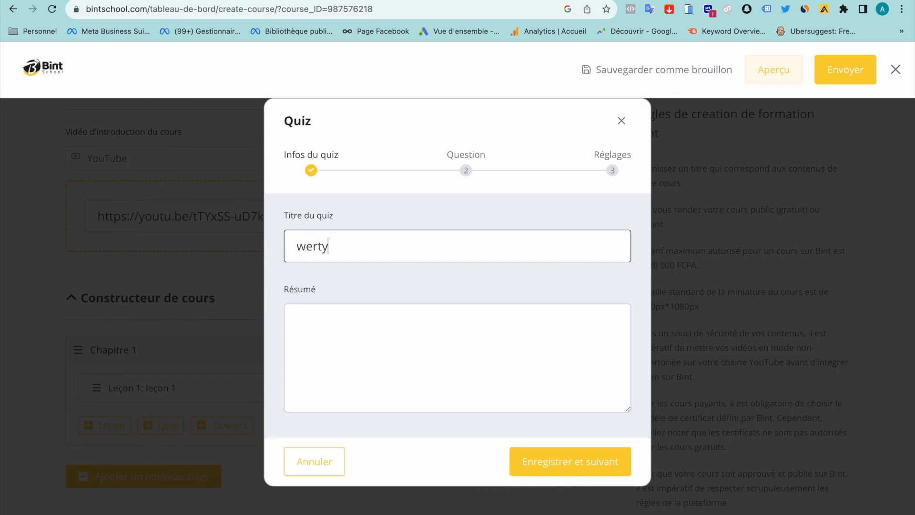
left_click(367, 362)
type("dfghjk,")
left_click(574, 470)
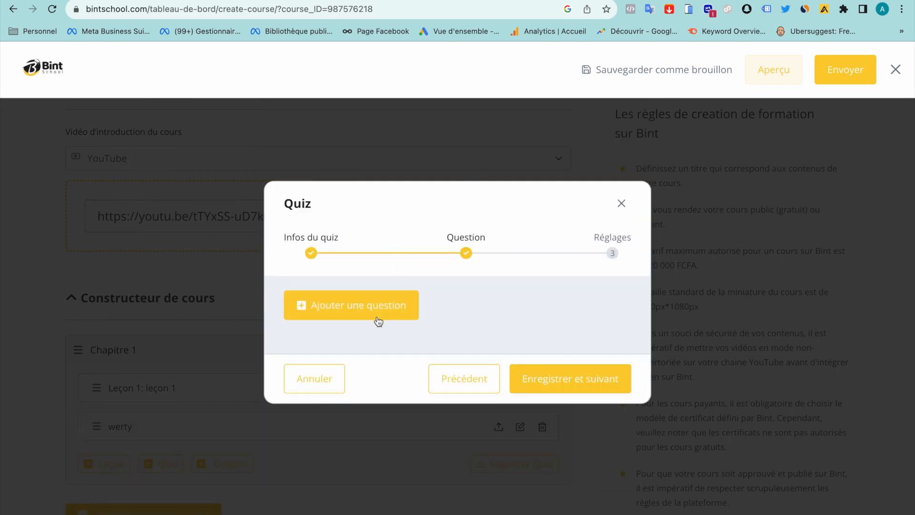
Add Question 19 to the quiz as an 'Un seul choix' question
left_click(390, 307)
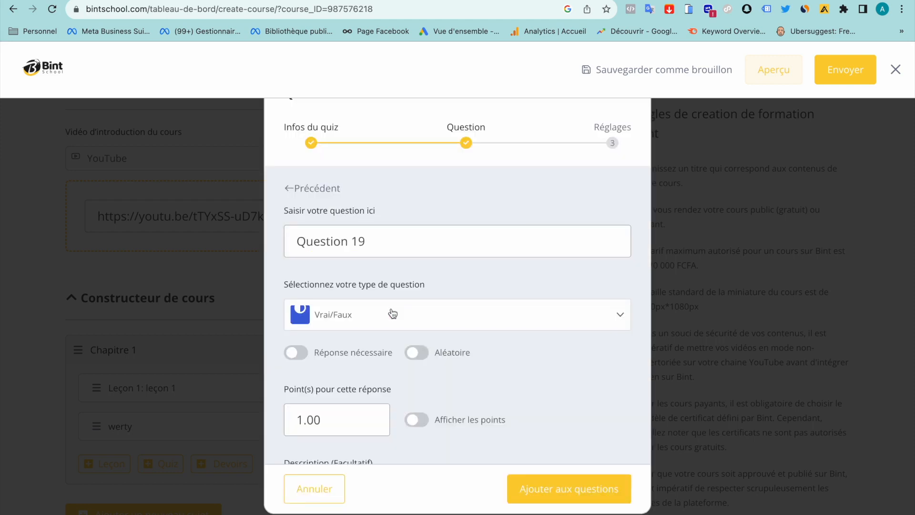
scroll(388, 317, "down", 2)
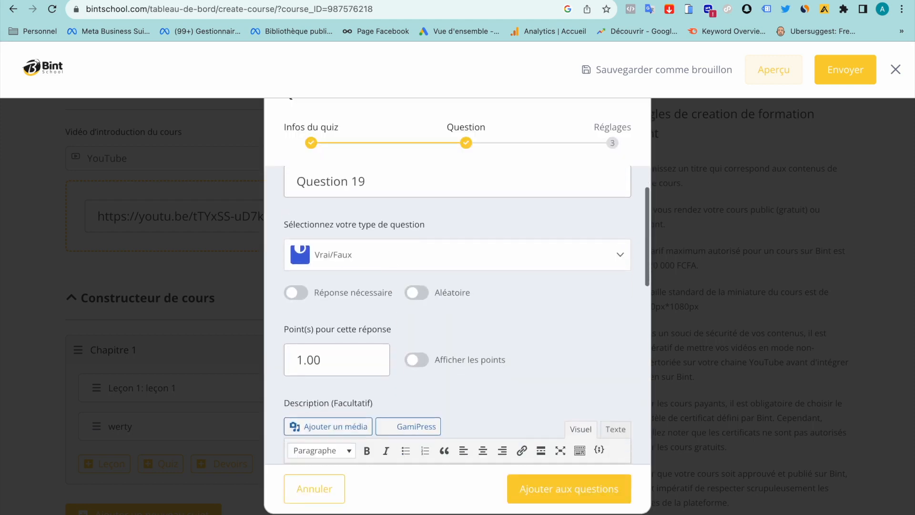
left_click(392, 262)
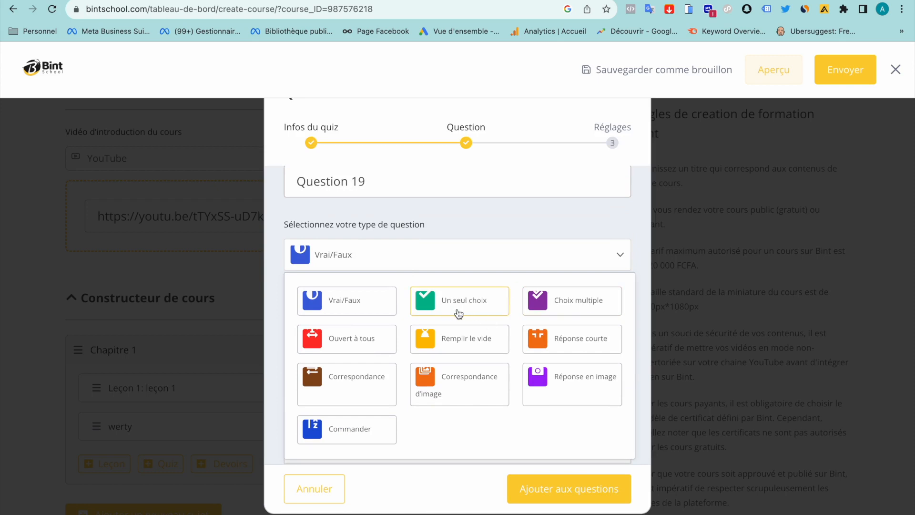
left_click(475, 307)
scroll(474, 302, "down", 2)
left_click(390, 186)
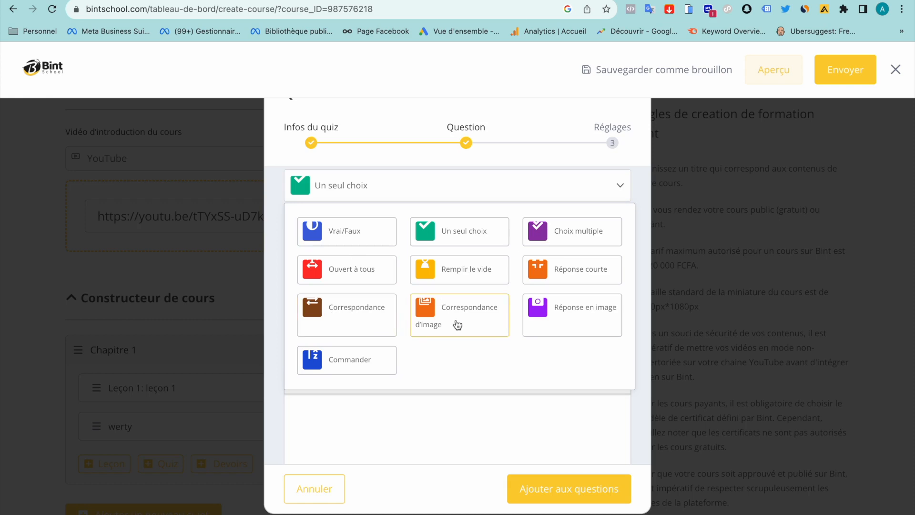
scroll(457, 324, "up", 1)
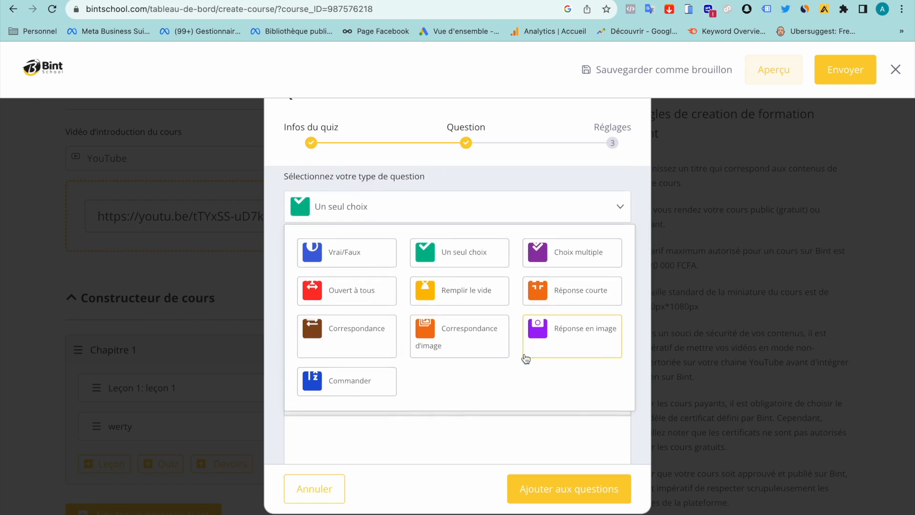
scroll(526, 358, "up", 3)
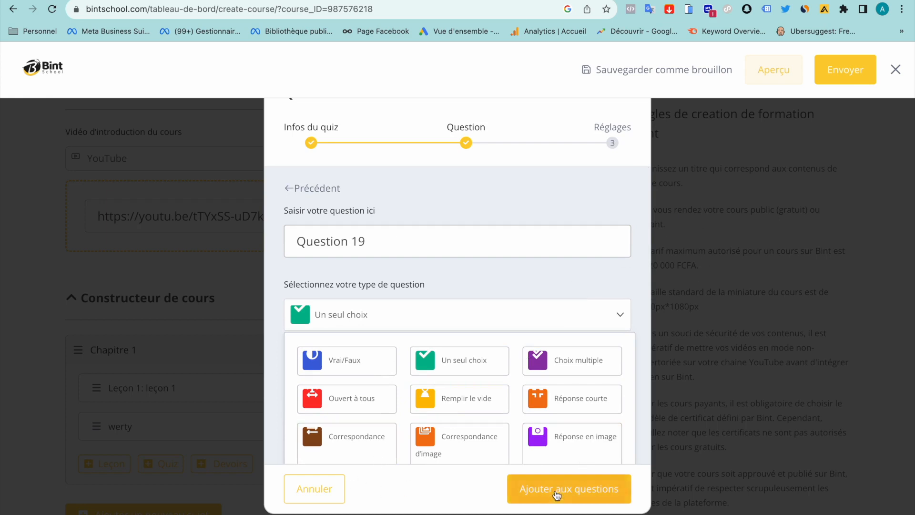
left_click(571, 486)
scroll(467, 396, "down", 3)
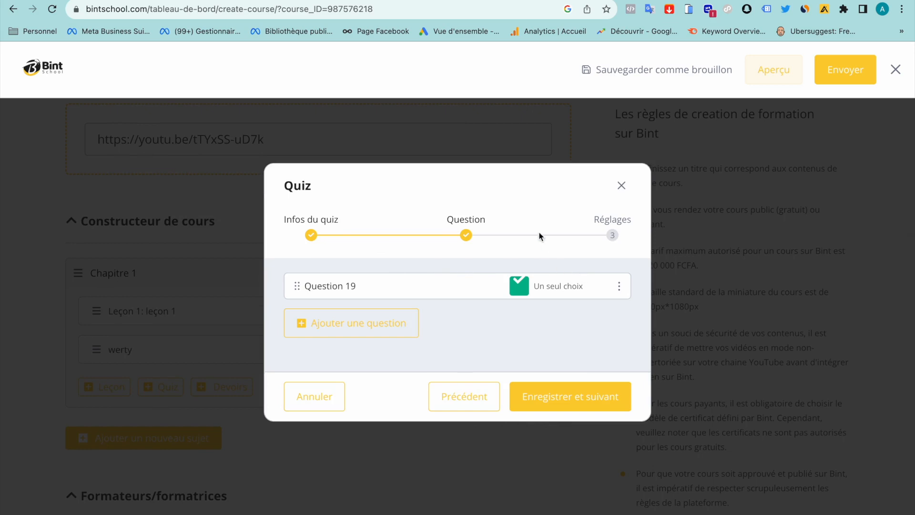
Change the quiz passing grade from 80 to 76% and save the quiz settings
left_click(601, 396)
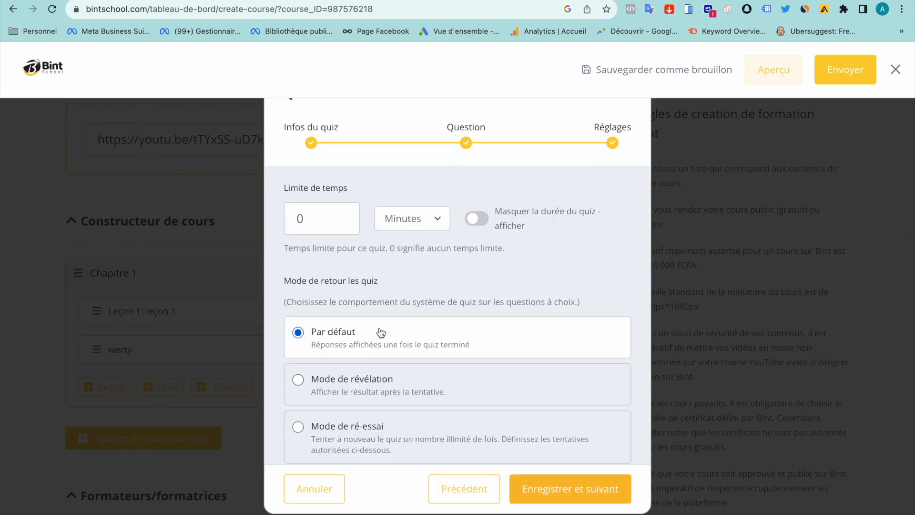
scroll(379, 332, "down", 3)
scroll(381, 332, "down", 4)
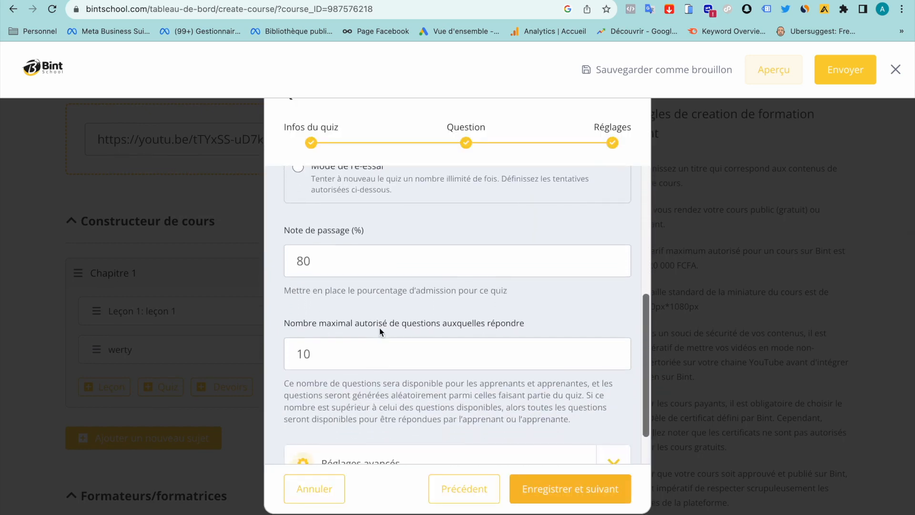
double_click(315, 263)
type("76")
scroll(300, 262, "down", 1)
scroll(294, 262, "up", 5)
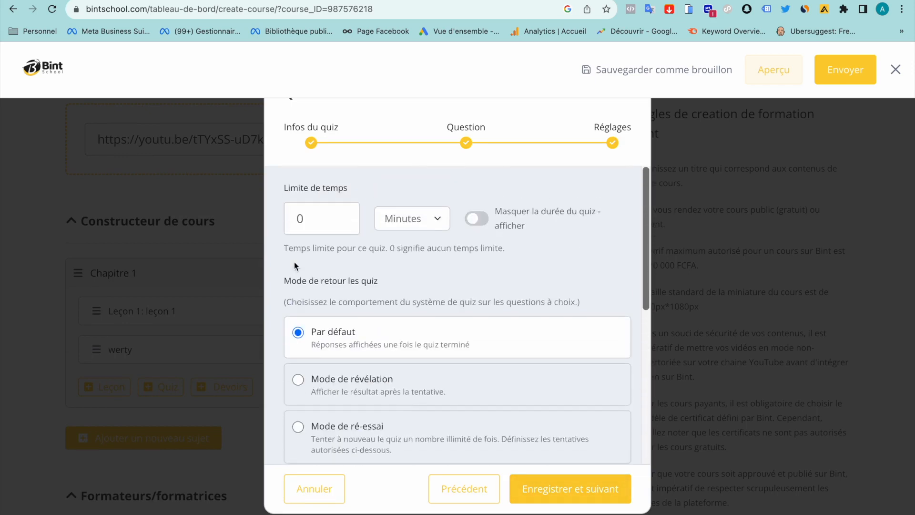
scroll(294, 261, "down", 5)
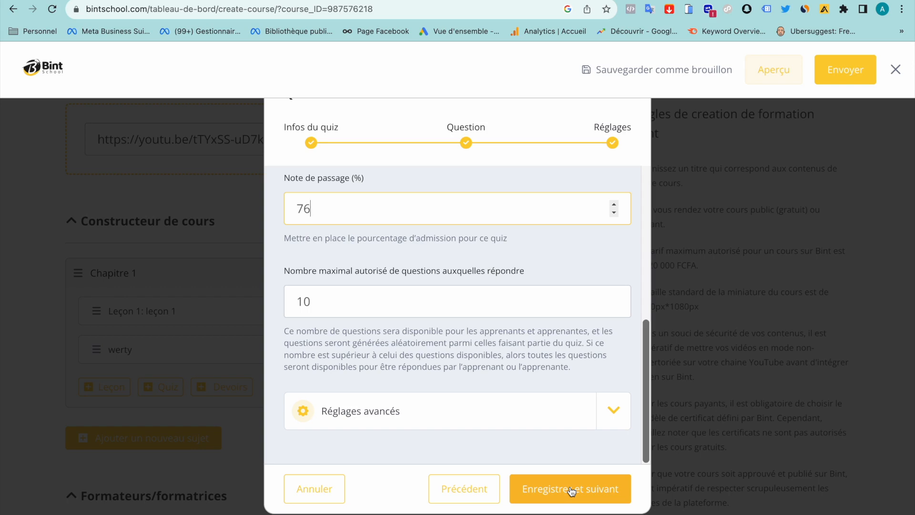
left_click(566, 493)
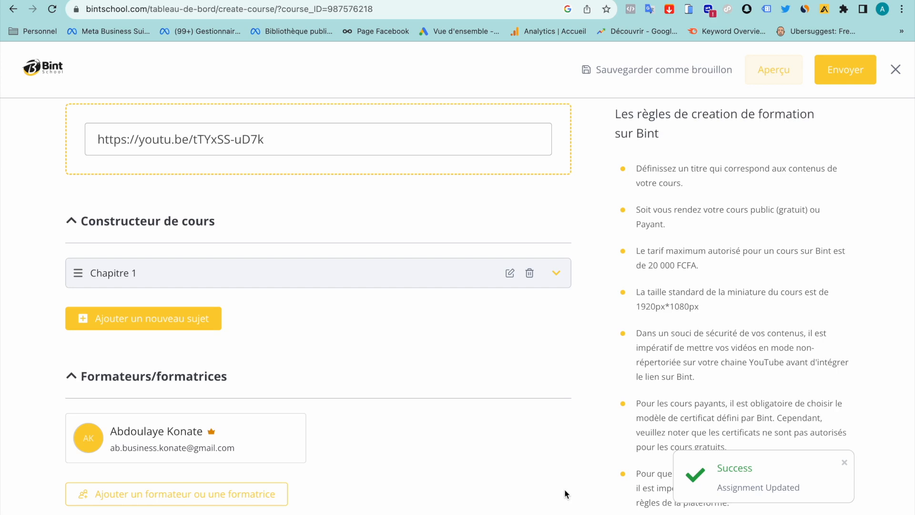
Create a new topic named 'Chapitre 2' and collapse it below Chapitre 1
left_click(552, 280)
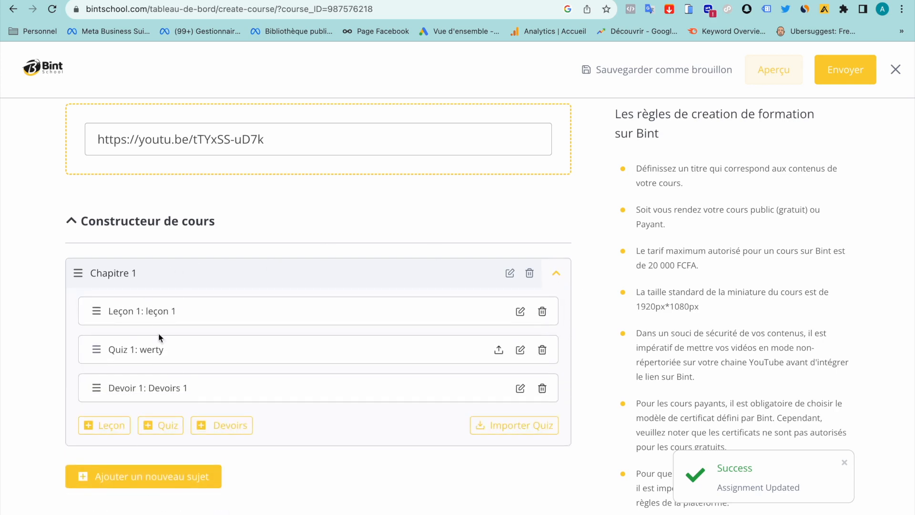
left_click(551, 284)
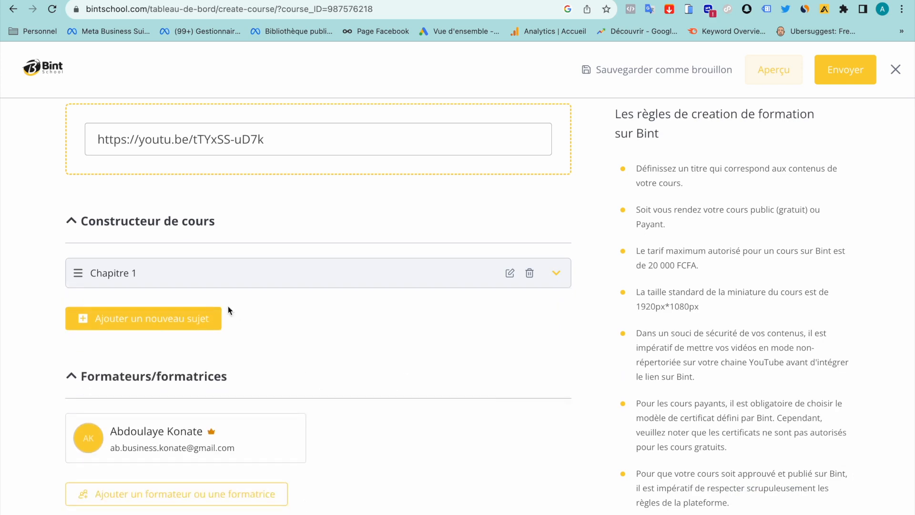
left_click(204, 319)
left_click(351, 189)
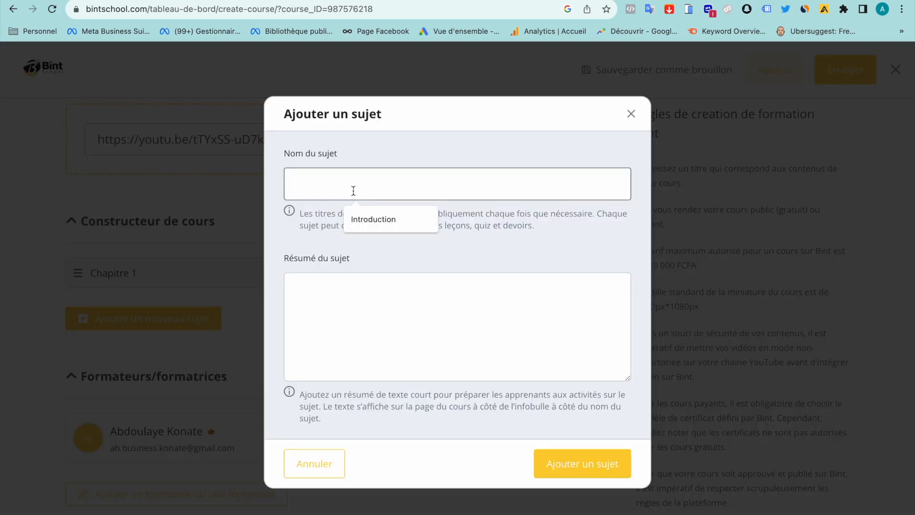
type("Chapitre 2")
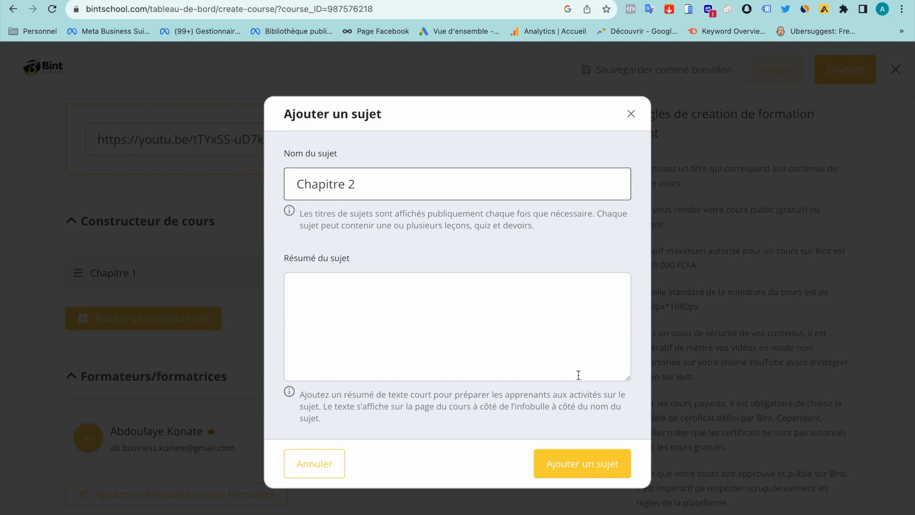
left_click(588, 459)
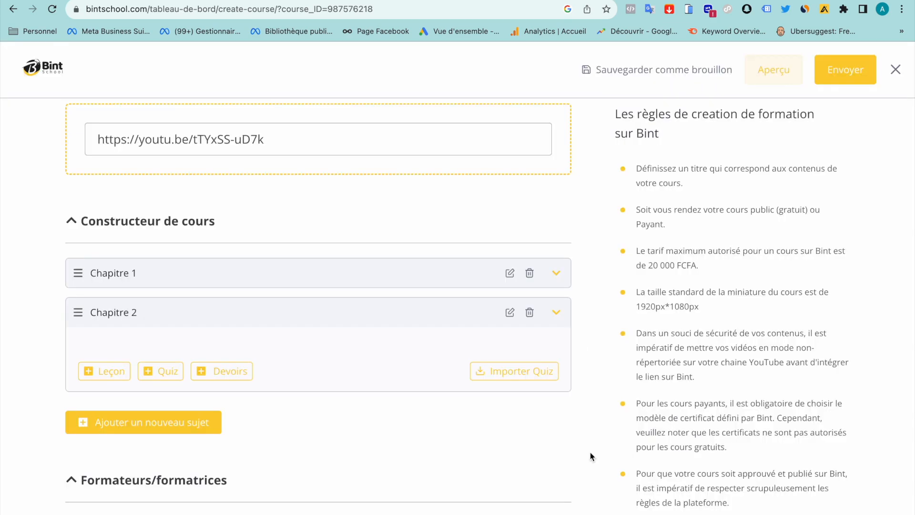
left_click(556, 312)
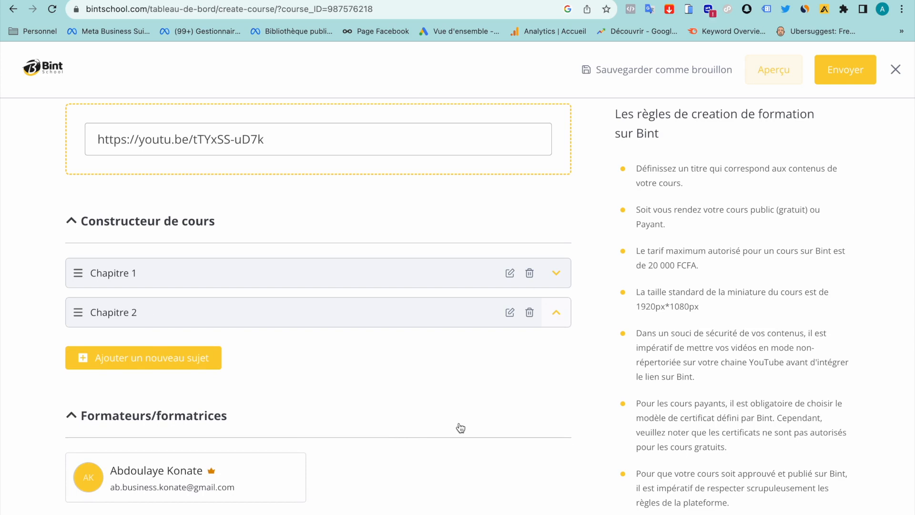
scroll(460, 427, "down", 5)
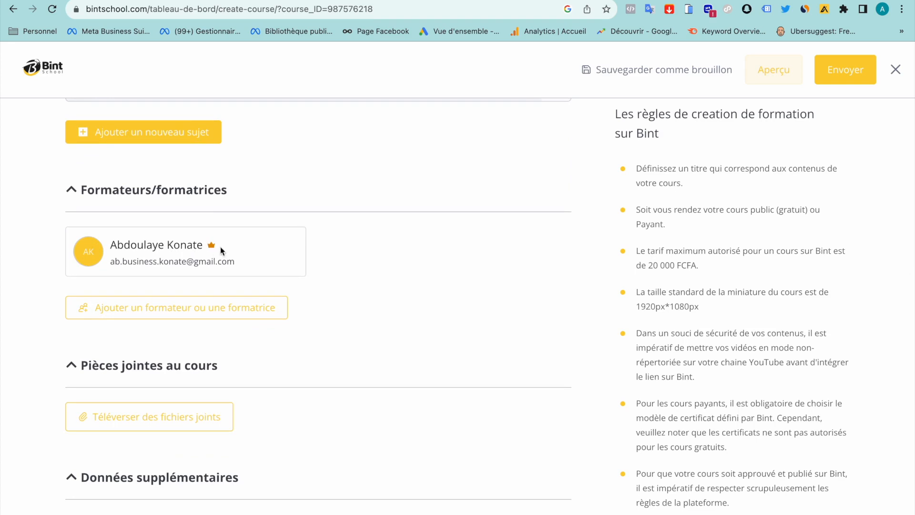
left_click_drag(211, 247, 409, 249)
left_click(408, 249)
scroll(333, 245, "down", 4)
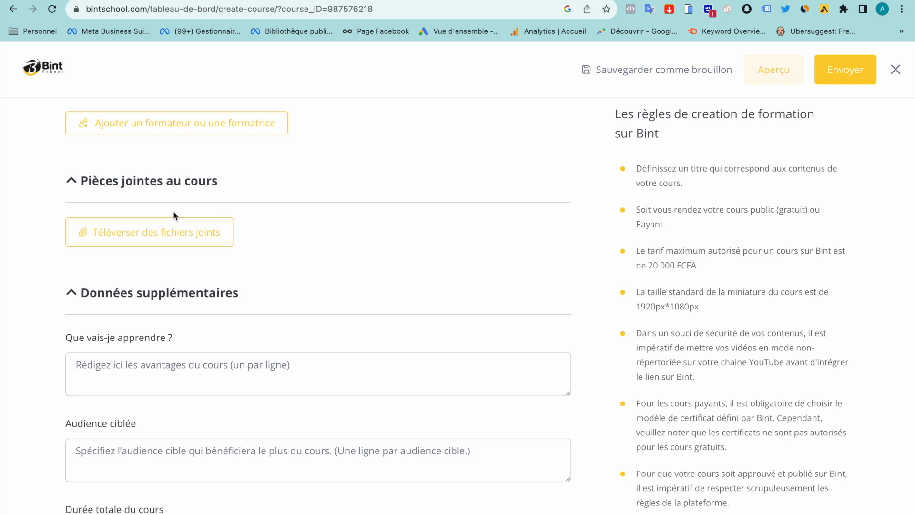
left_click(171, 233)
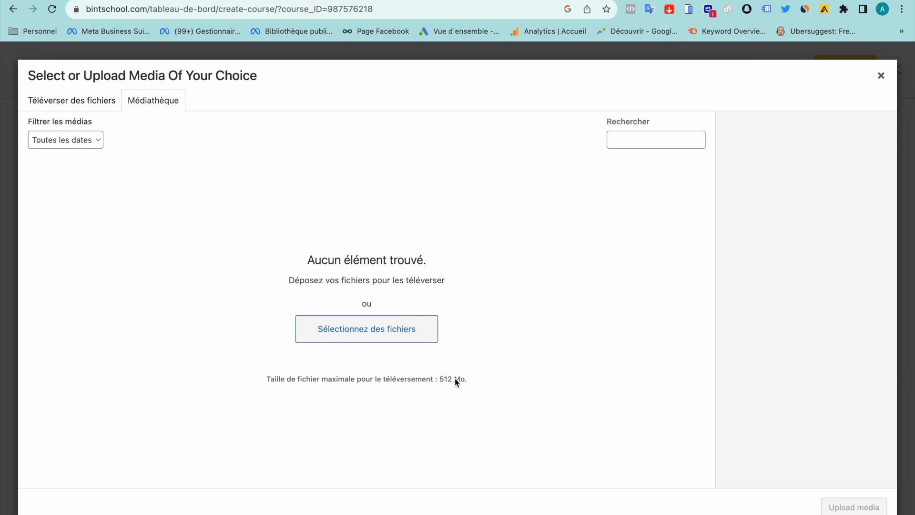
left_click(881, 77)
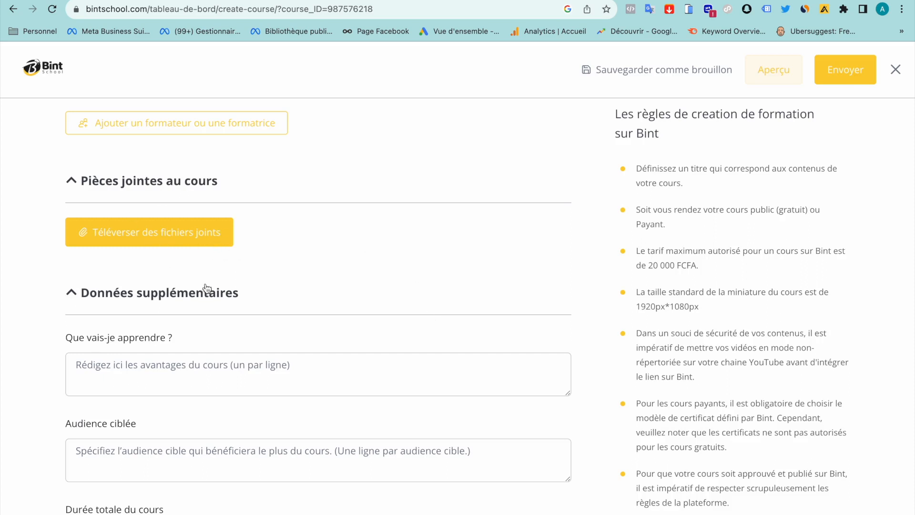
Enter three placeholder lines in 'Que vais-je apprendre ?'
scroll(206, 287, "down", 2)
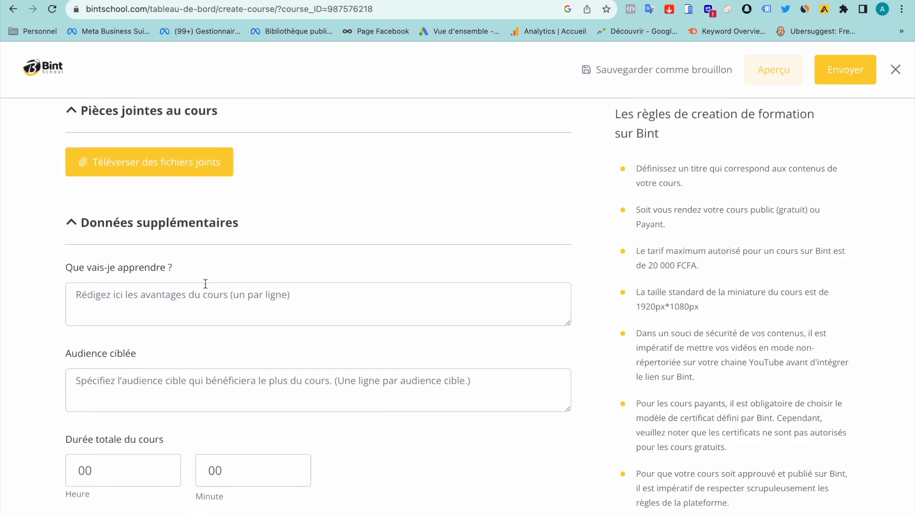
left_click(148, 286)
type("cvbnm,.vbnm,vbnm,")
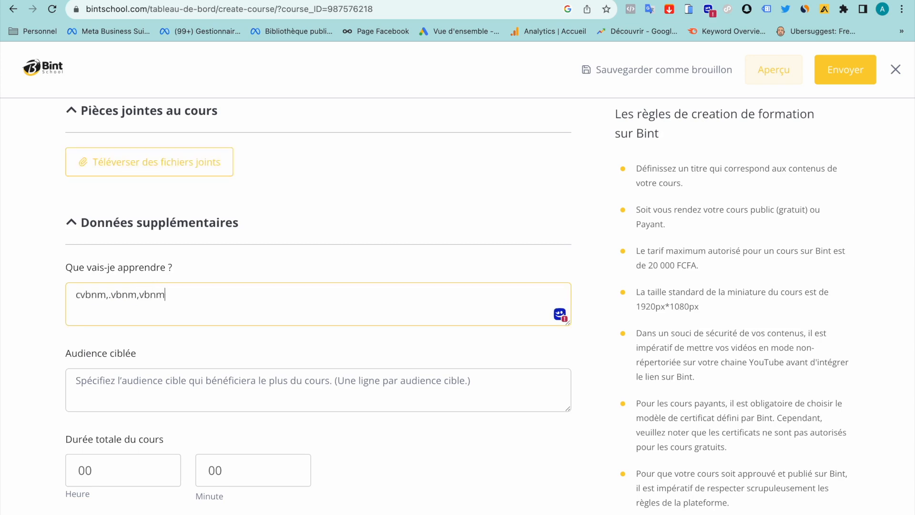
key("Return")
type("dfghjk,l")
key("Return")
type("dcfghjmk,")
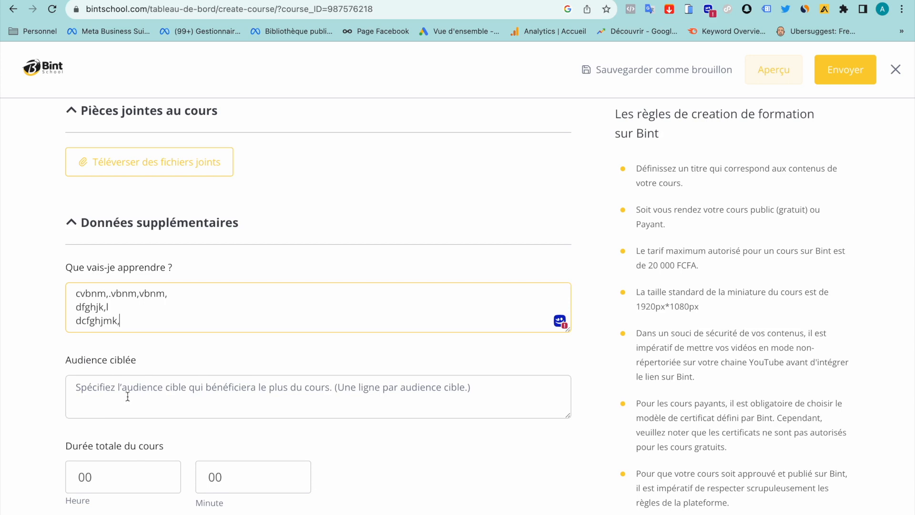
Enter three placeholder lines in 'Audience ciblée'
scroll(127, 397, "down", 3)
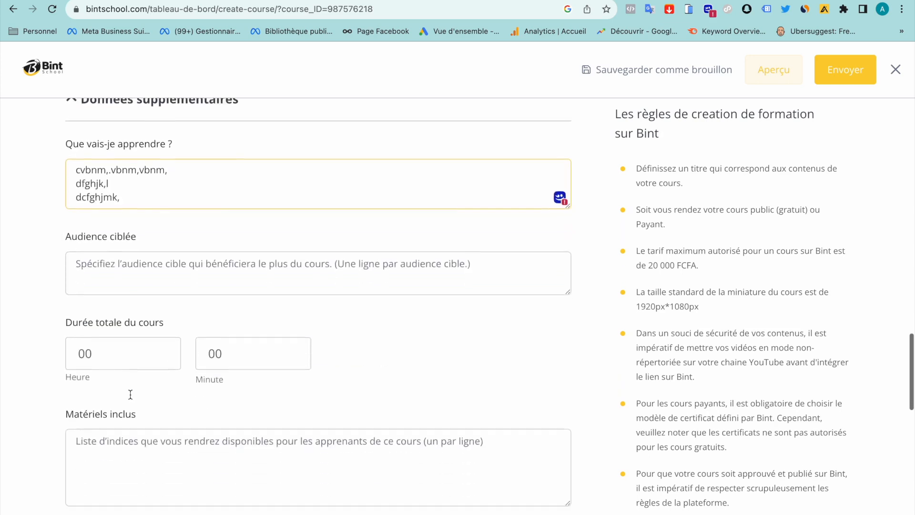
left_click(126, 249)
type("sdfghj")
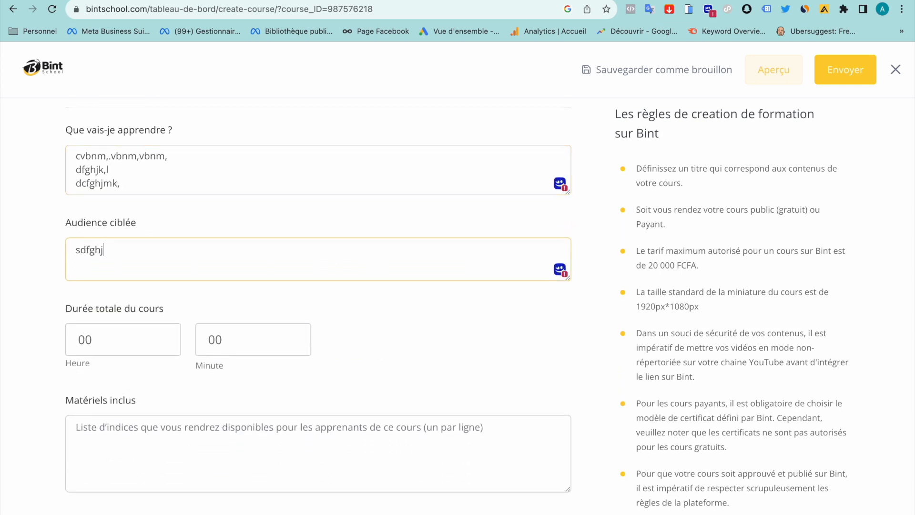
key("Return")
type("dfghjk")
key("Return")
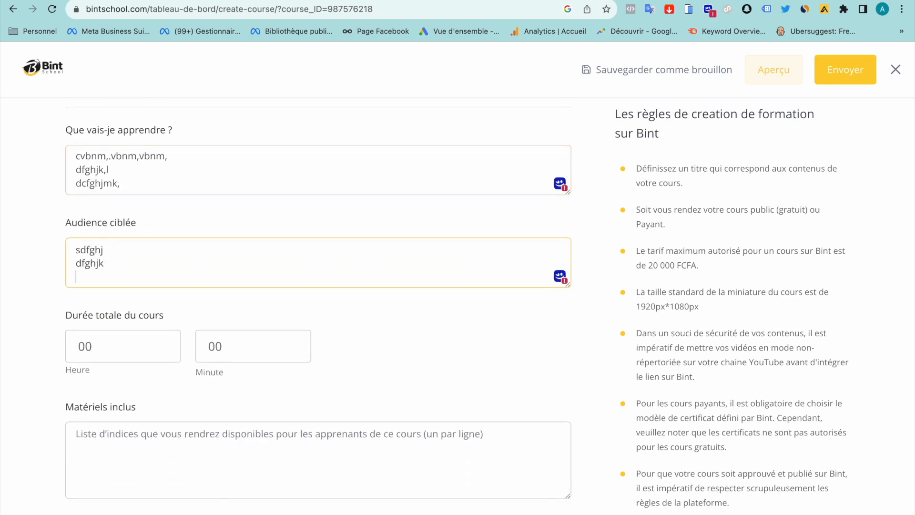
type("dfghjkl")
Set the course duration to 04 hours and 55 minutes
scroll(127, 249, "down", 1)
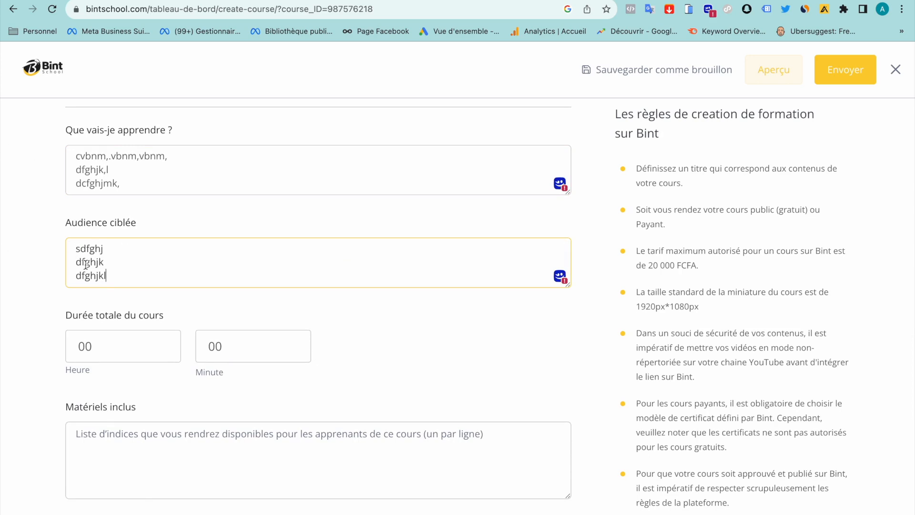
scroll(85, 264, "down", 5)
scroll(85, 266, "up", 3)
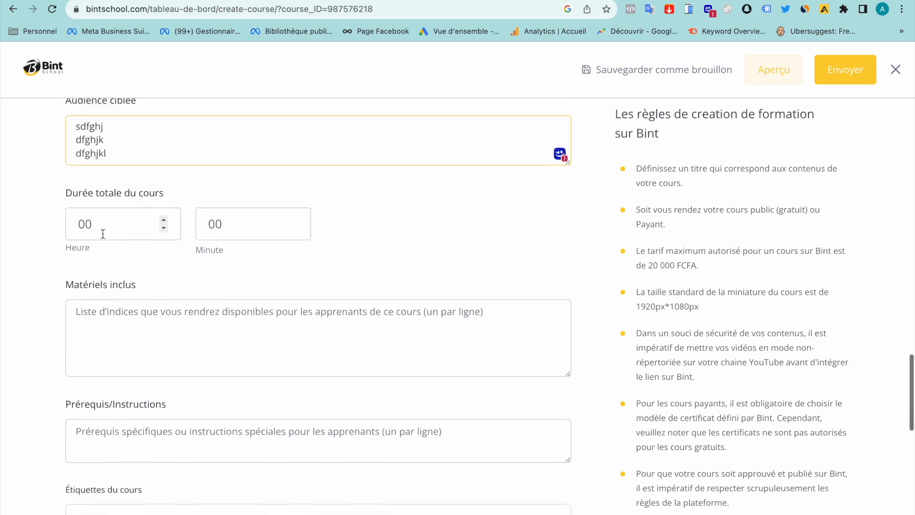
scroll(103, 234, "up", 2)
left_click(101, 307)
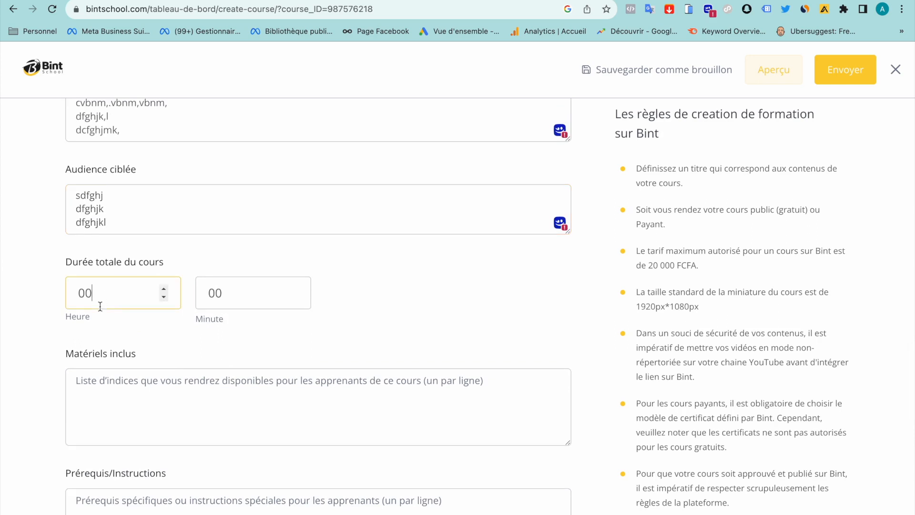
key("BackSpace")
type("4")
left_click(244, 296)
key("BackSpace")
type("55")
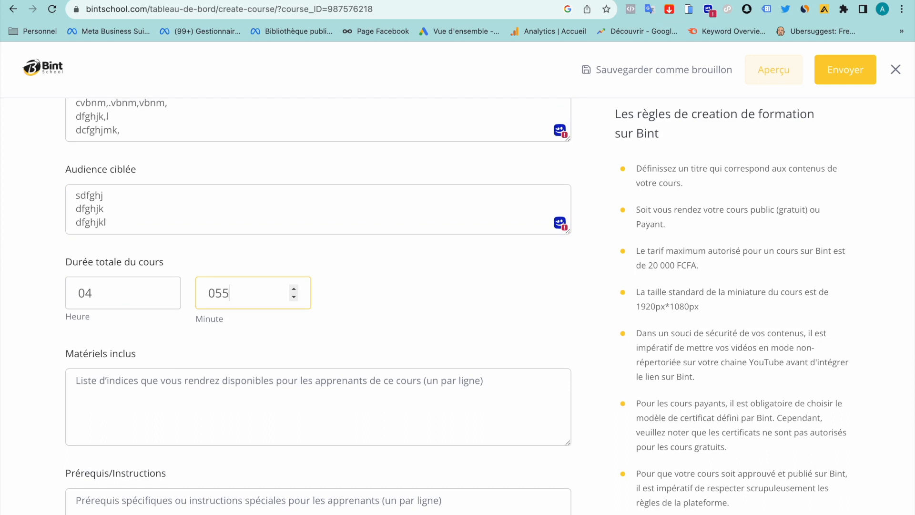
left_click(215, 293)
key("BackSpace")
left_click(374, 300)
Place the cursor in the Matériels inclus field
scroll(374, 300, "down", 2)
scroll(115, 313, "down", 2)
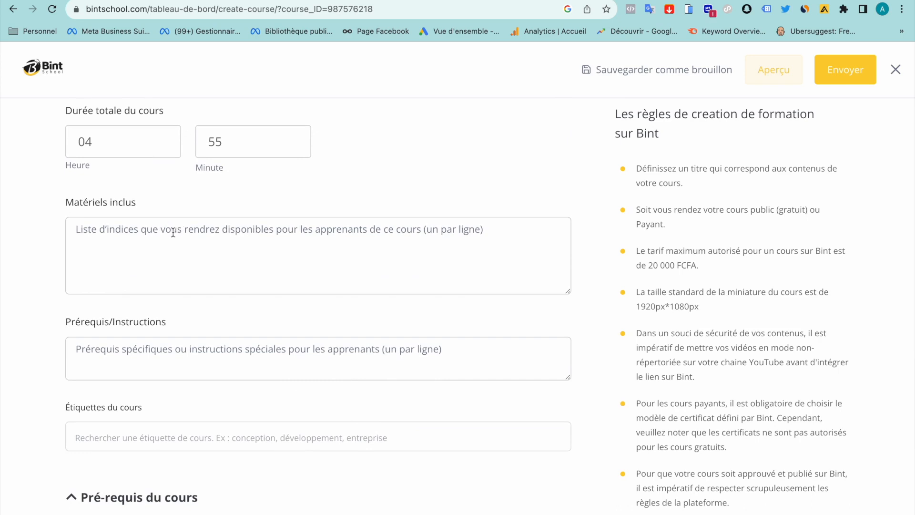
scroll(173, 232, "up", 1)
left_click(122, 279)
List materials as '5 videos', '2 ressources' and 'videos acces a vie'
type("5")
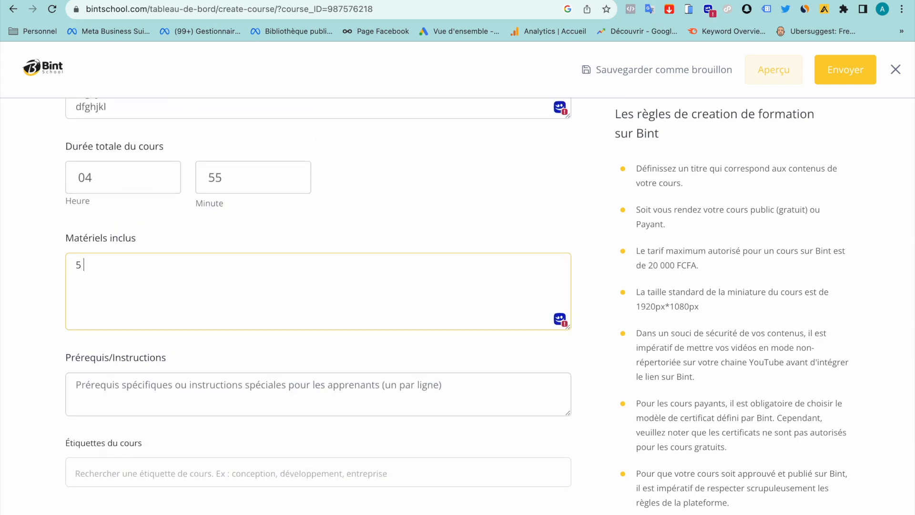
key("Return")
type("2")
left_click(113, 264)
type("videos")
left_click(107, 289)
type("ressouyrces")
left_click(119, 280)
key("BackSpace")
key("End")
key("Return")
type("videos acces a vie")
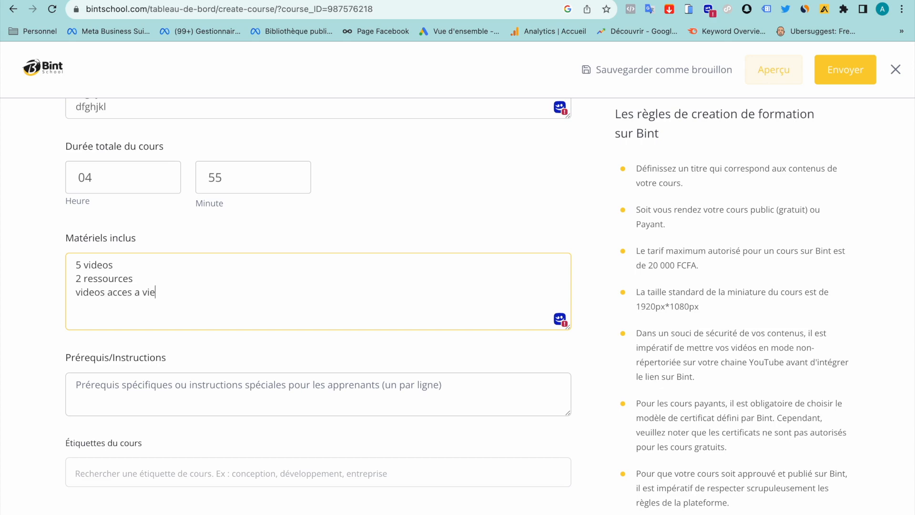
Enter the prerequisites connexion, pc and telephone on separate lines
scroll(173, 288, "down", 2)
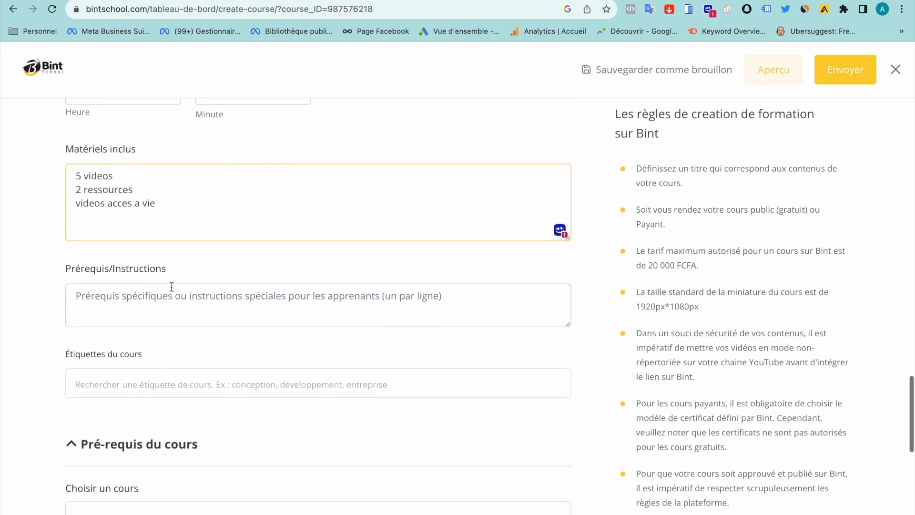
left_click(160, 313)
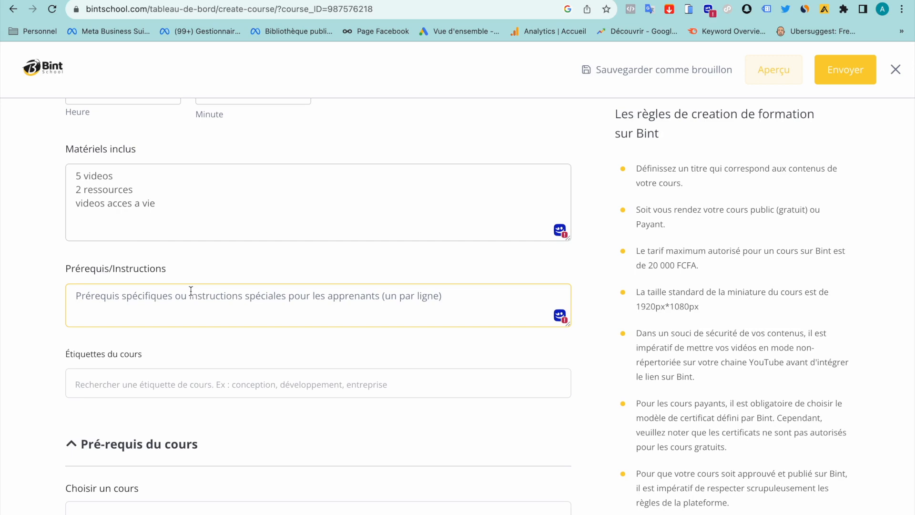
type("conn")
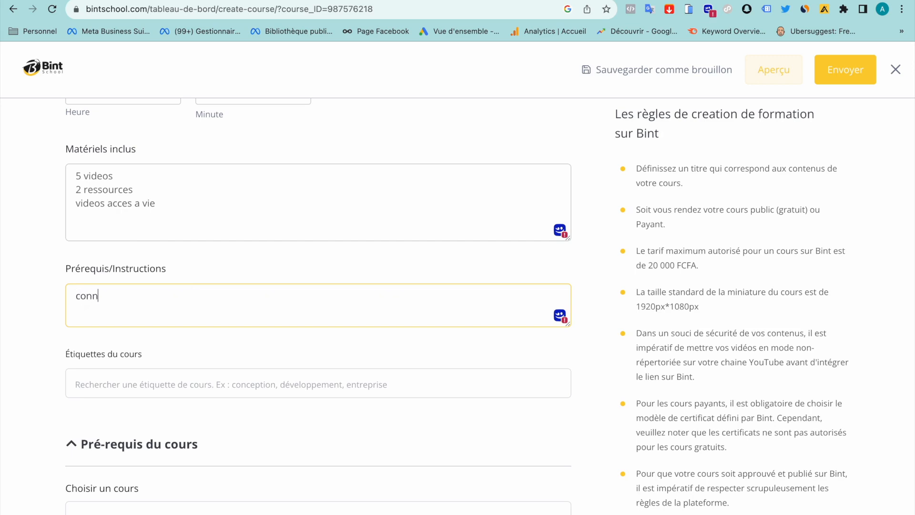
type("exion")
key("Return")
type("pc")
key("Return")
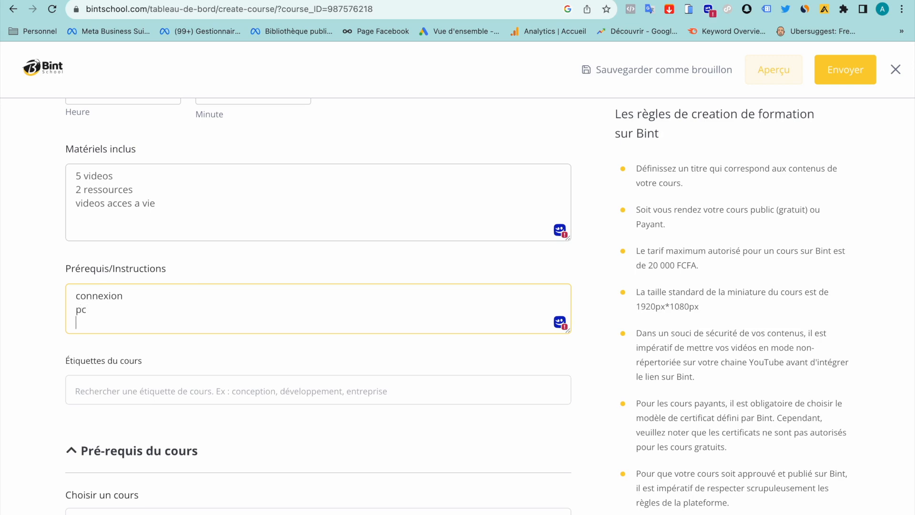
type("telephone")
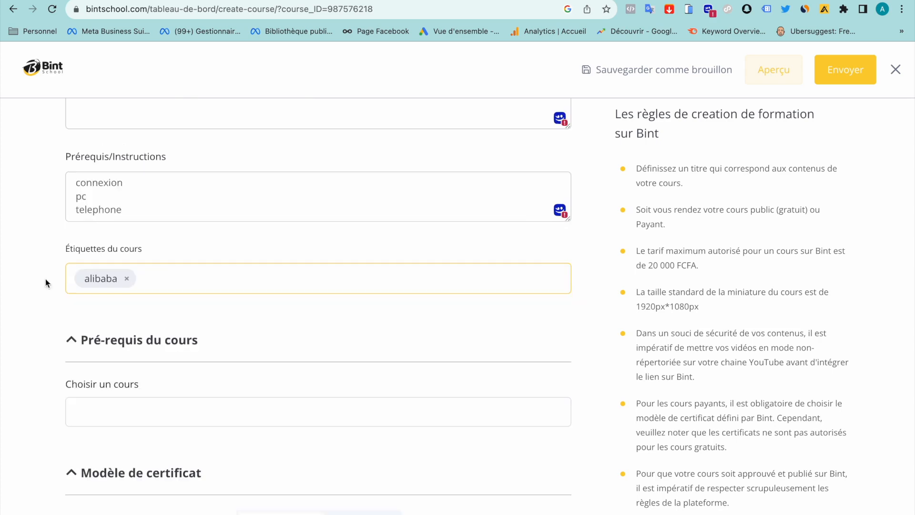
Replace the alibaba course tag with Aviculture
left_click(179, 283)
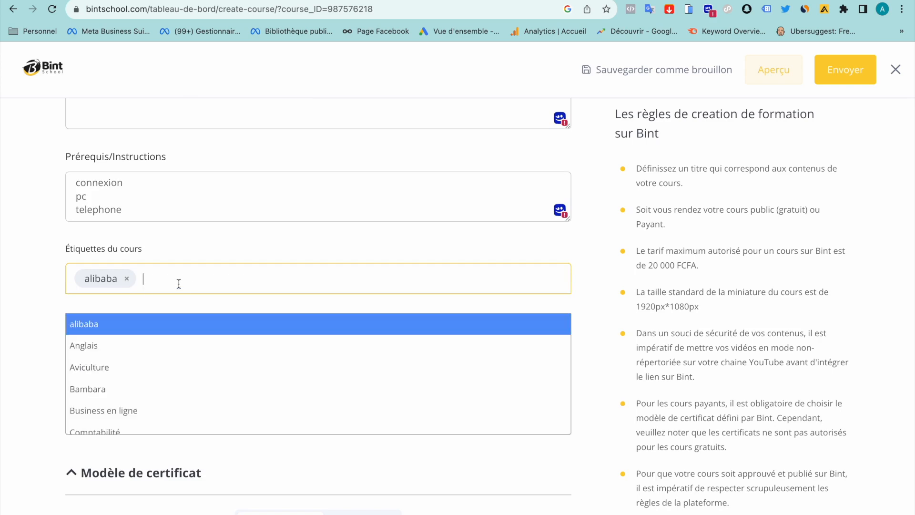
left_click(108, 329)
left_click(127, 274)
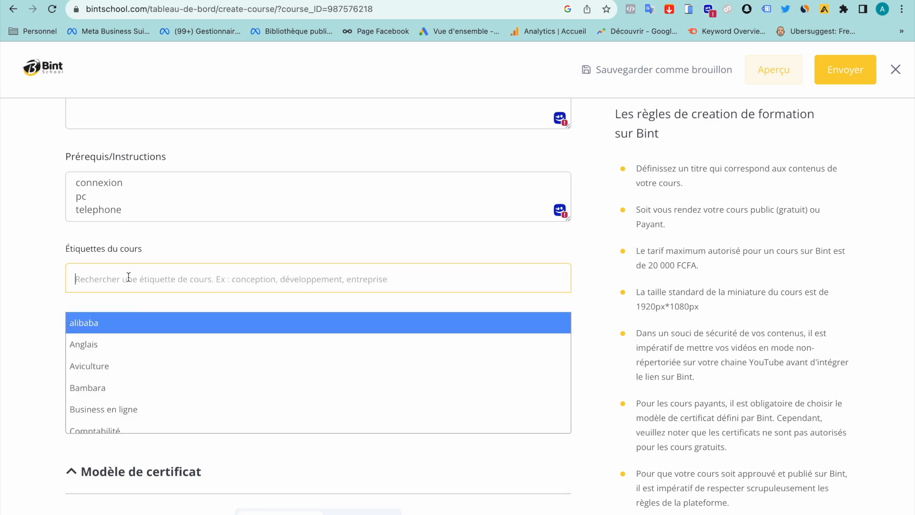
left_click(122, 364)
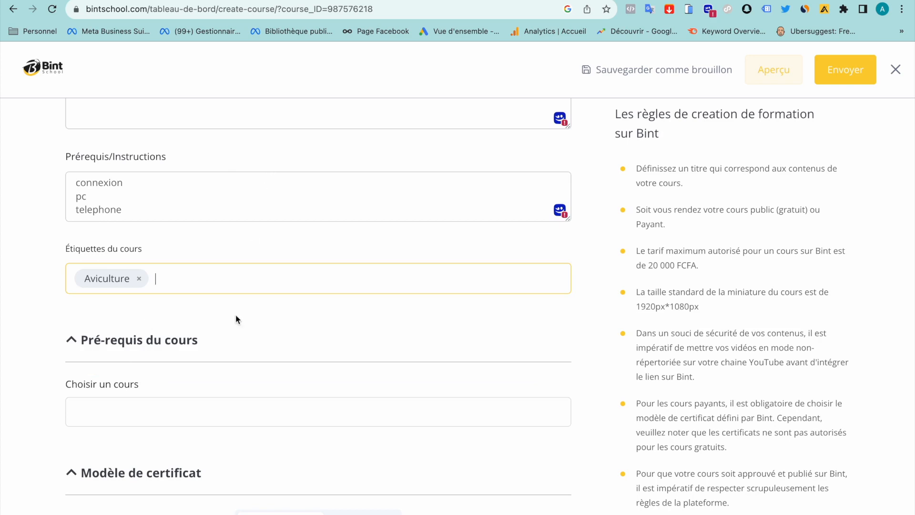
Add then remove the 'Initiation à la Robotique' prerequisite, leaving no prerequisite course
scroll(235, 315, "down", 3)
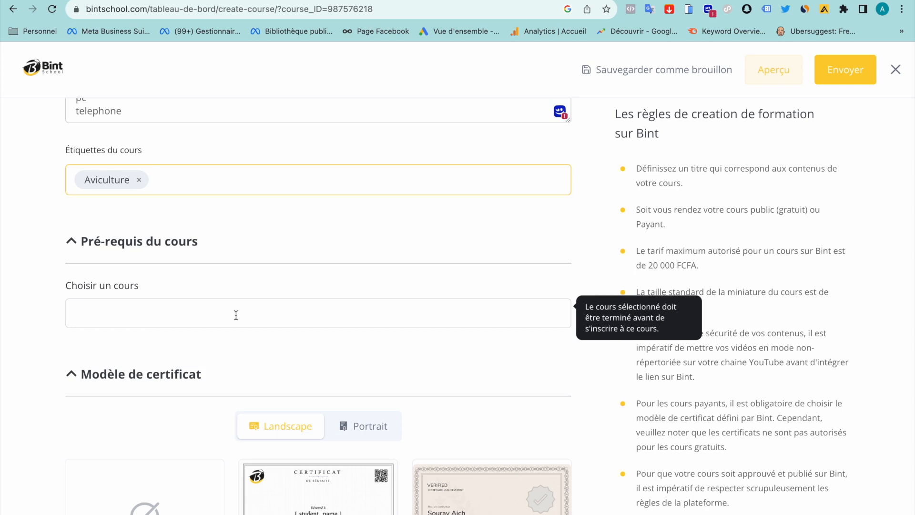
left_click(235, 315)
key("Return")
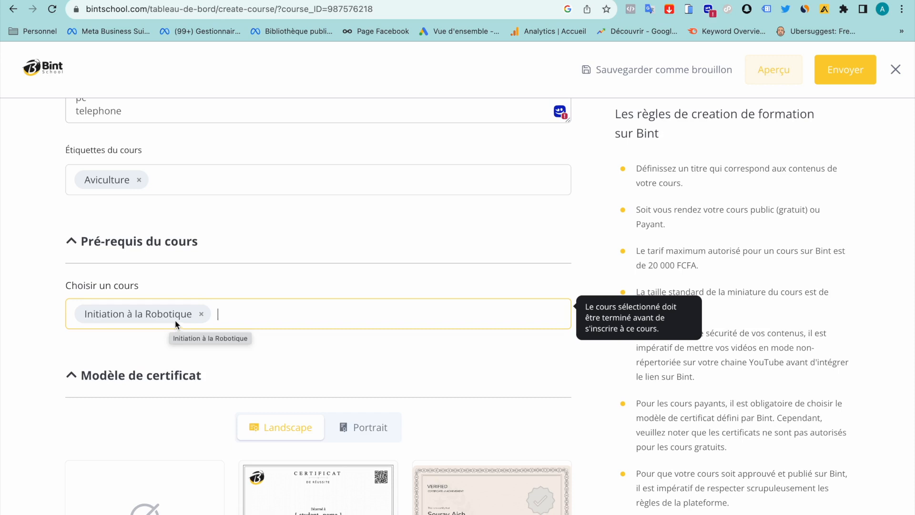
left_click(248, 315)
left_click(258, 372)
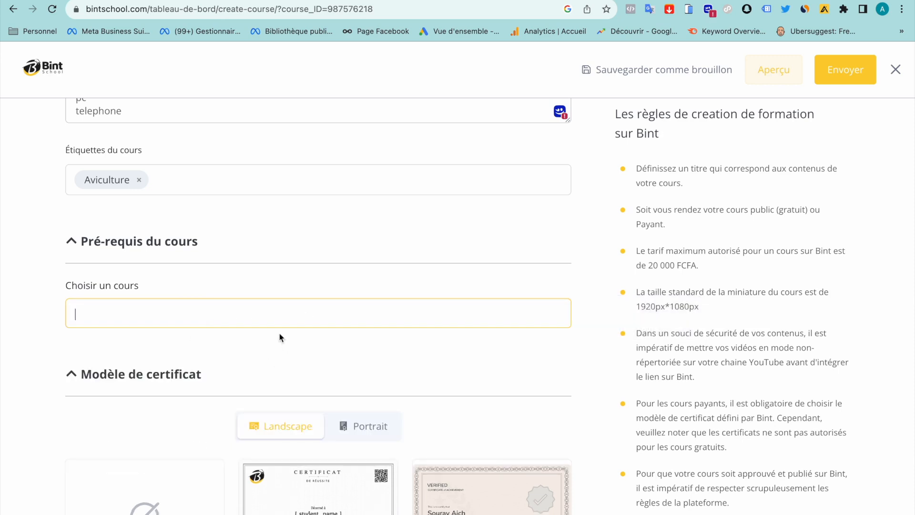
left_click(288, 387)
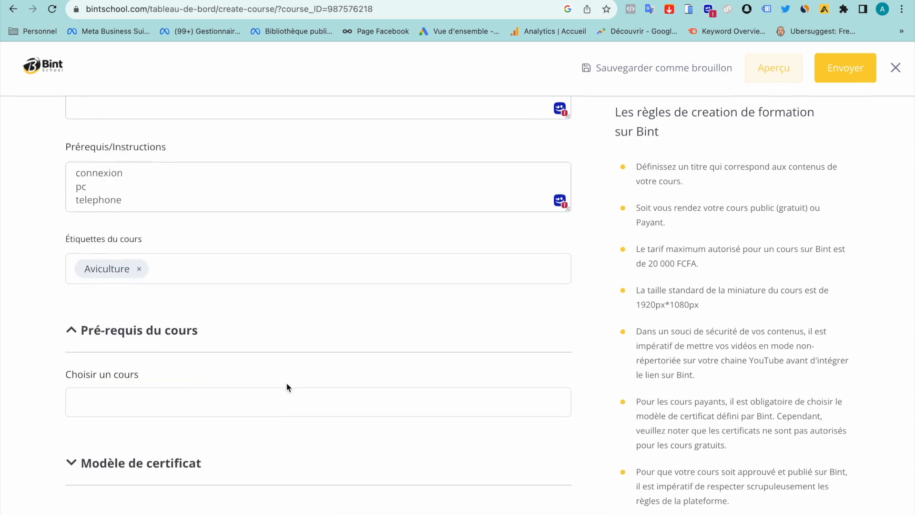
left_click(62, 468)
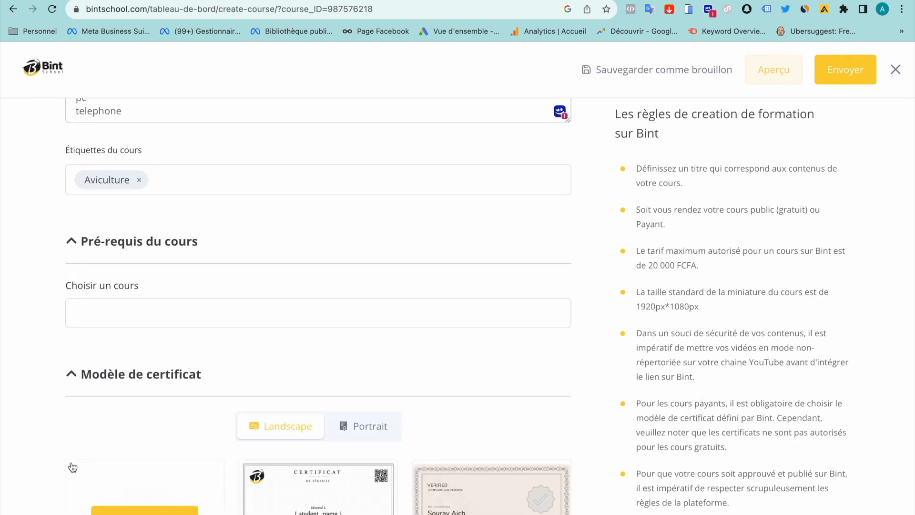
Choose the None certificate template and submit the course with Envoyer
scroll(73, 467, "down", 2)
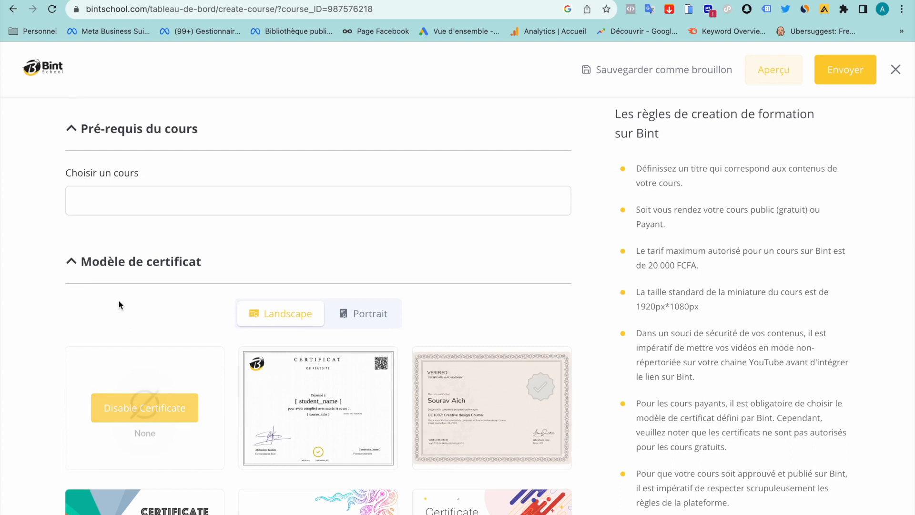
left_click(198, 381)
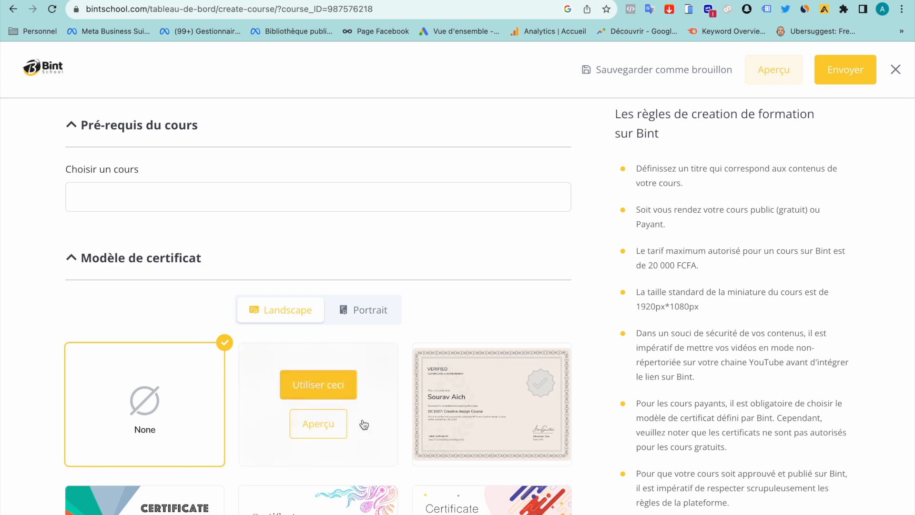
mouse_move(275, 404)
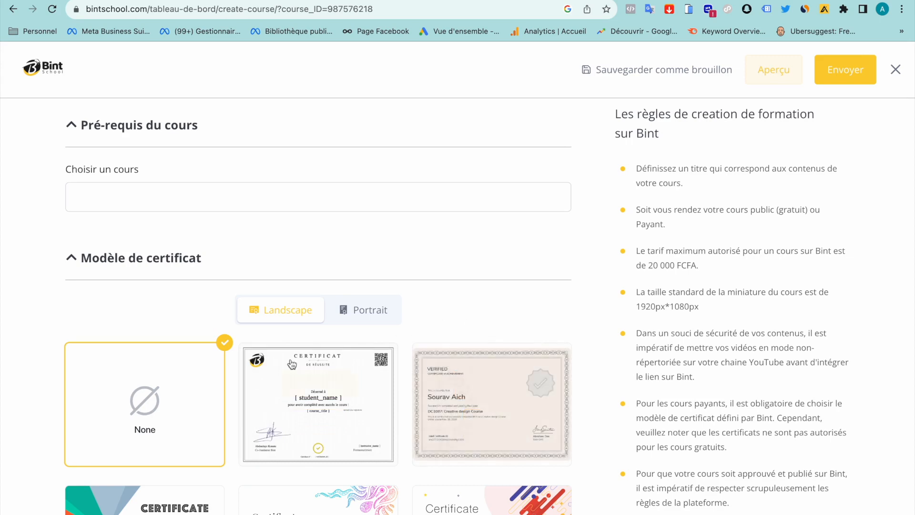
mouse_move(338, 421)
scroll(379, 253, "down", 5)
scroll(379, 253, "up", 6)
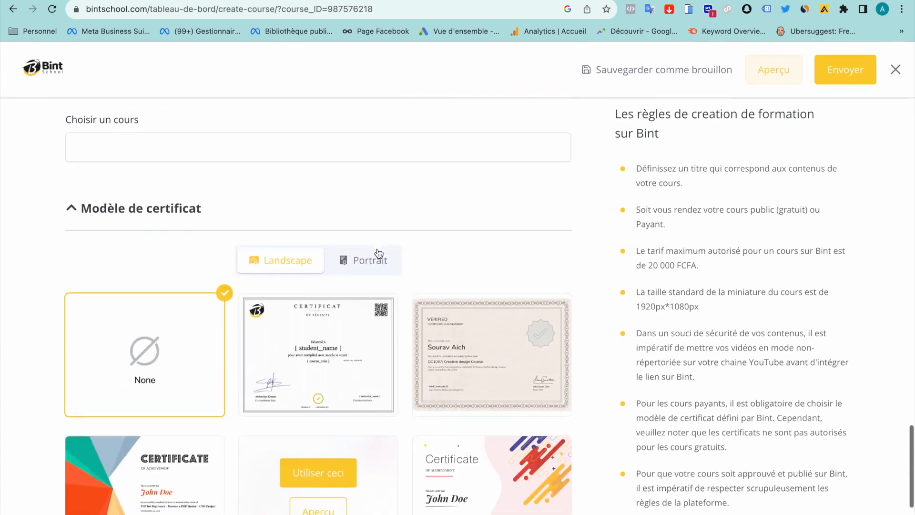
left_click(848, 80)
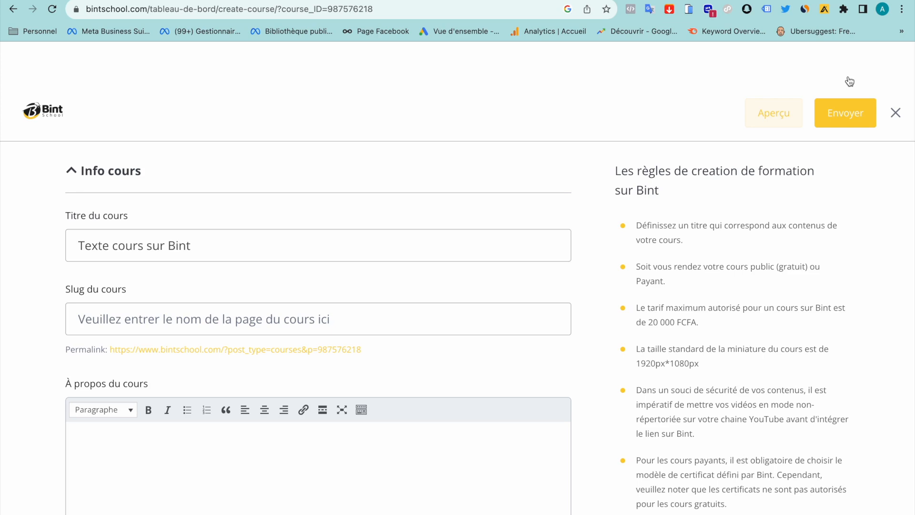
Exit the course editor back to the Tableau de bord
left_click(897, 114)
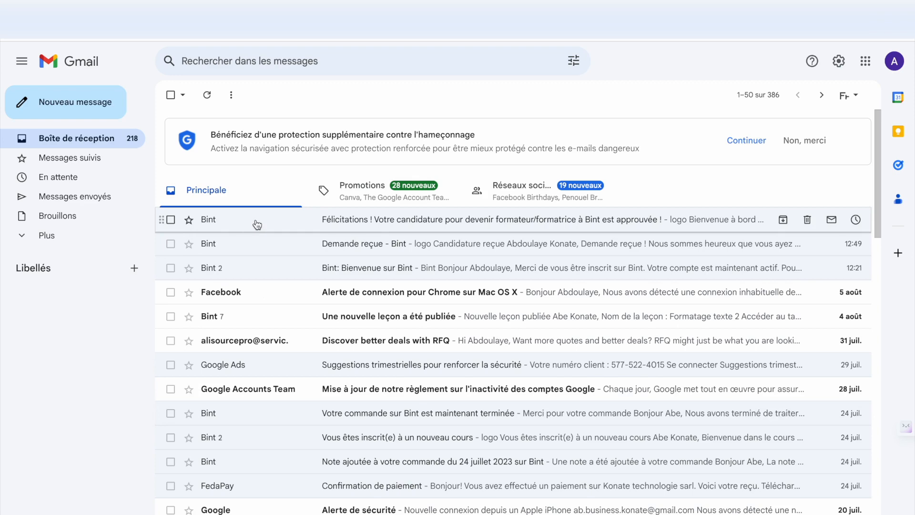
left_click(257, 224)
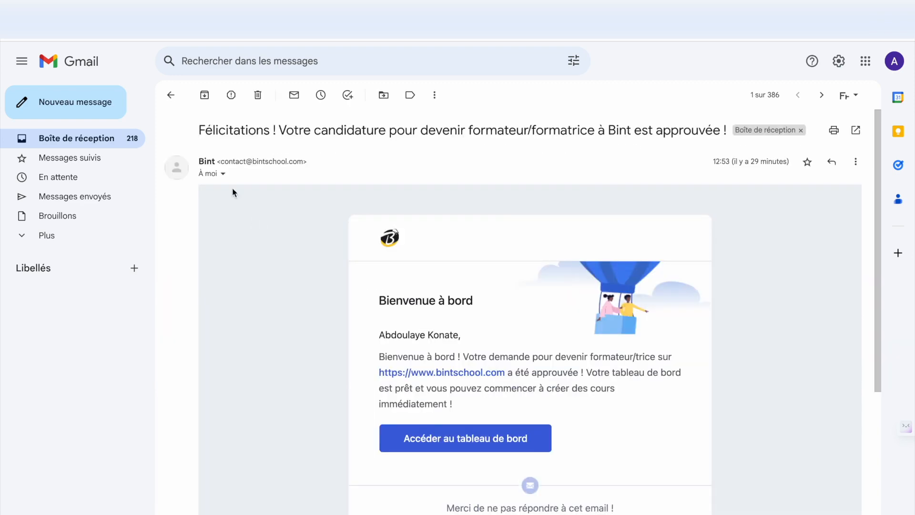
left_click(171, 95)
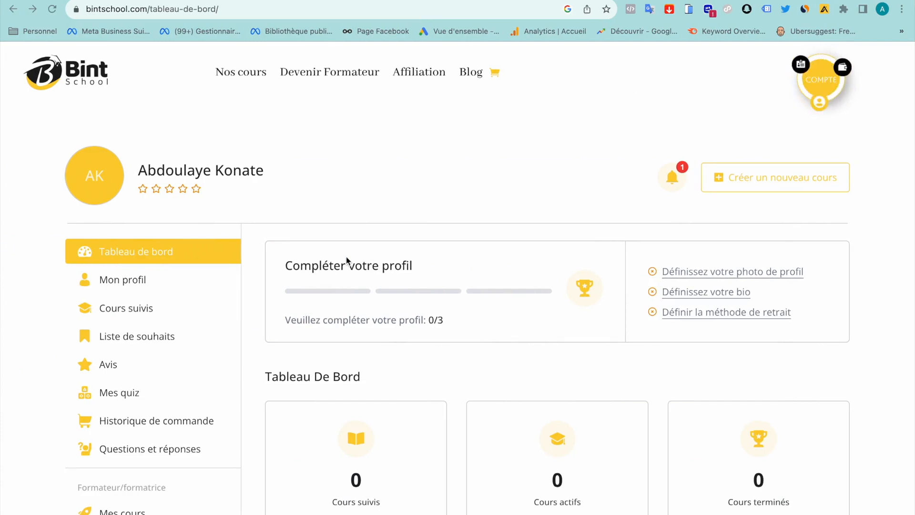
Confirm 'Texte cours sur Bint' appears in Mes cours, then open Réglages
scroll(347, 259, "down", 2)
scroll(346, 259, "down", 8)
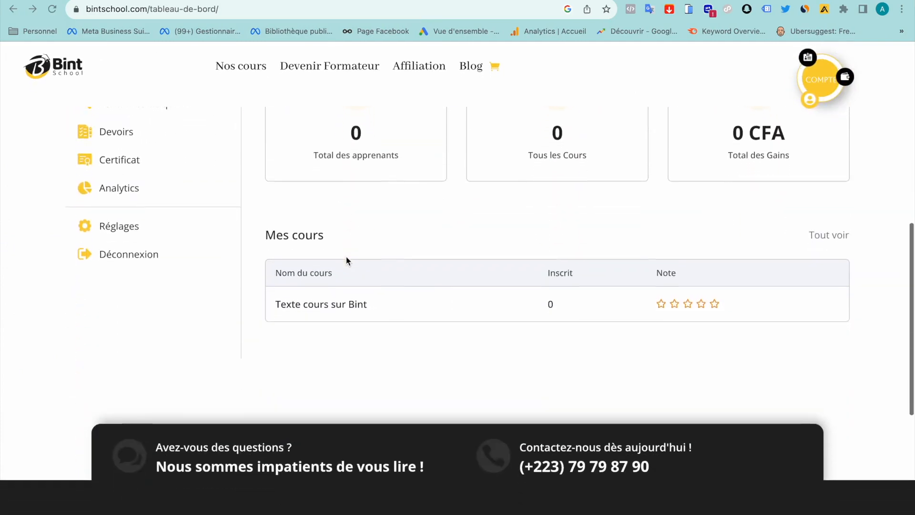
scroll(346, 258, "up", 3)
scroll(346, 257, "up", 6)
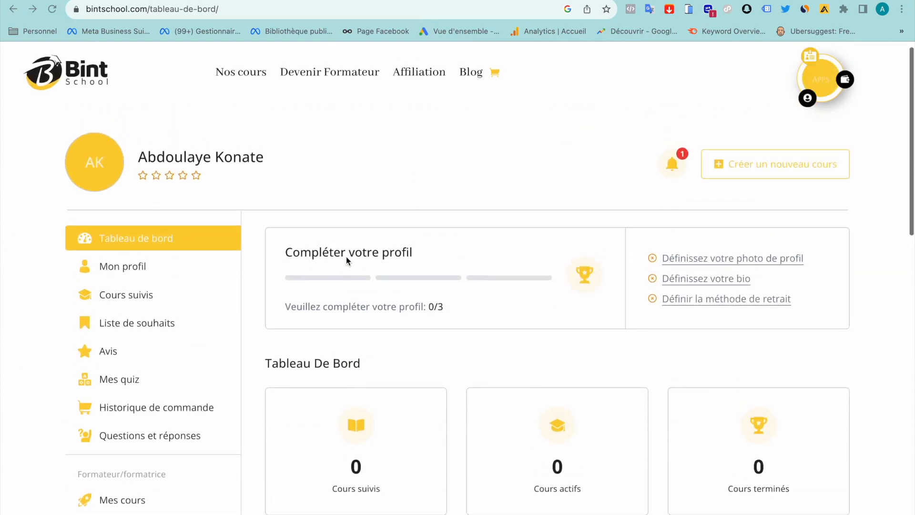
scroll(122, 338, "down", 6)
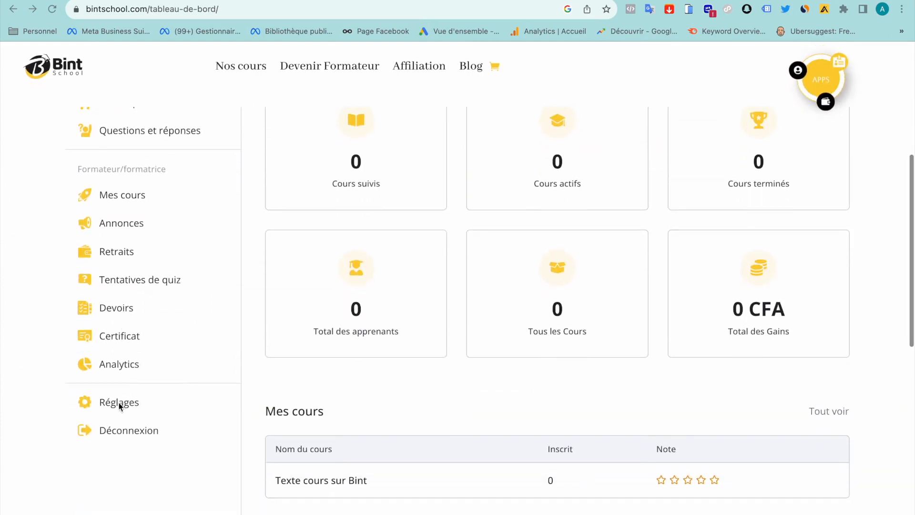
left_click(119, 404)
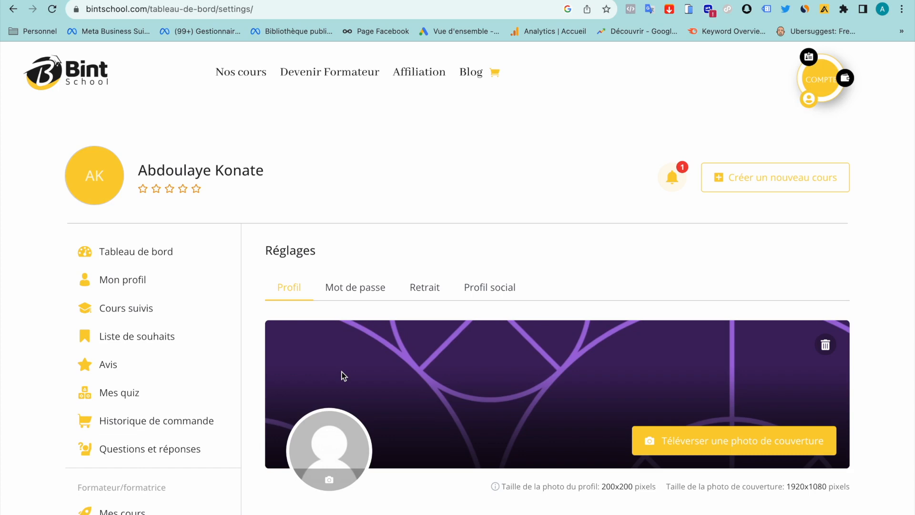
Save the unchanged Réglages Profil fields with Mettre à jour le profil, getting 'Profil mis à jour'
scroll(343, 376, "down", 5)
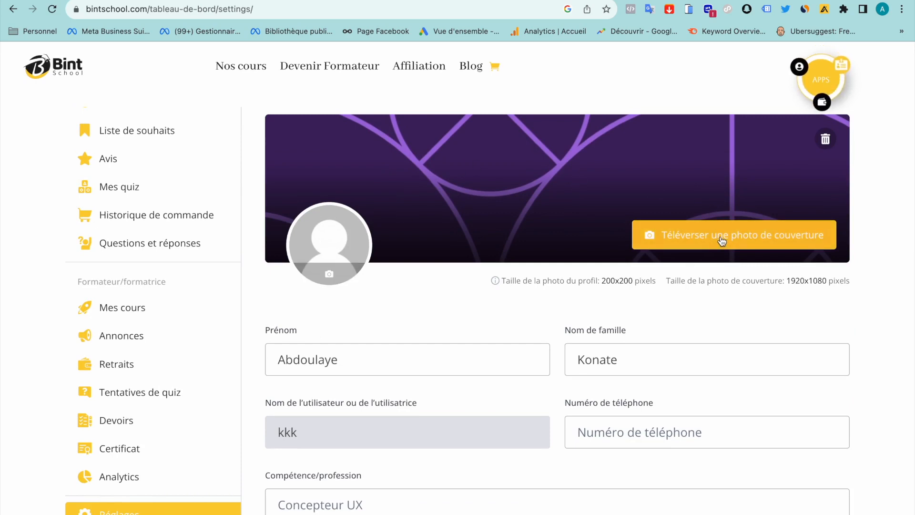
scroll(718, 240, "down", 2)
mouse_move(659, 188)
left_mouse_down()
mouse_move(853, 189)
mouse_move(579, 191)
left_mouse_up()
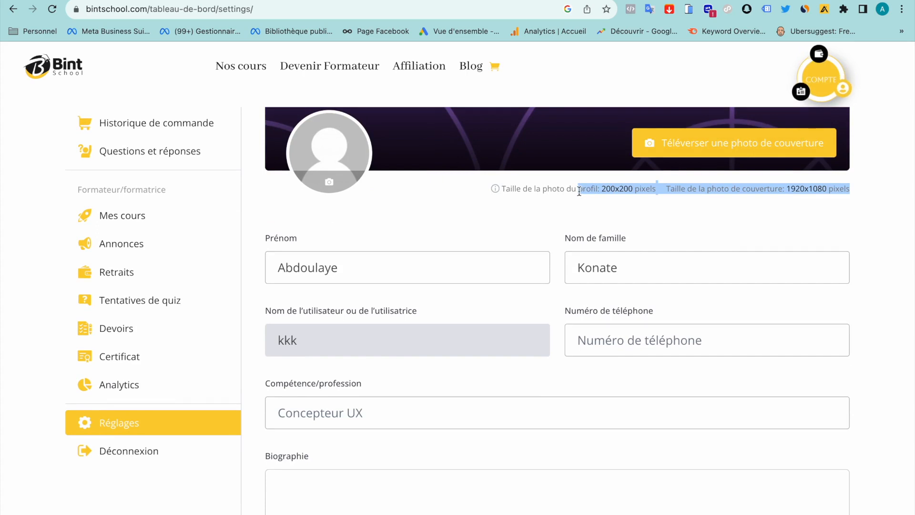
scroll(301, 238, "down", 10)
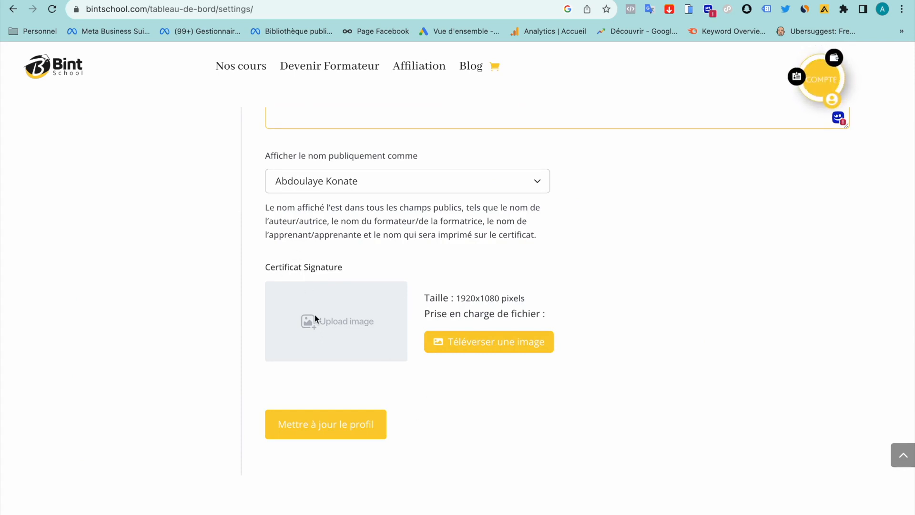
left_click(313, 435)
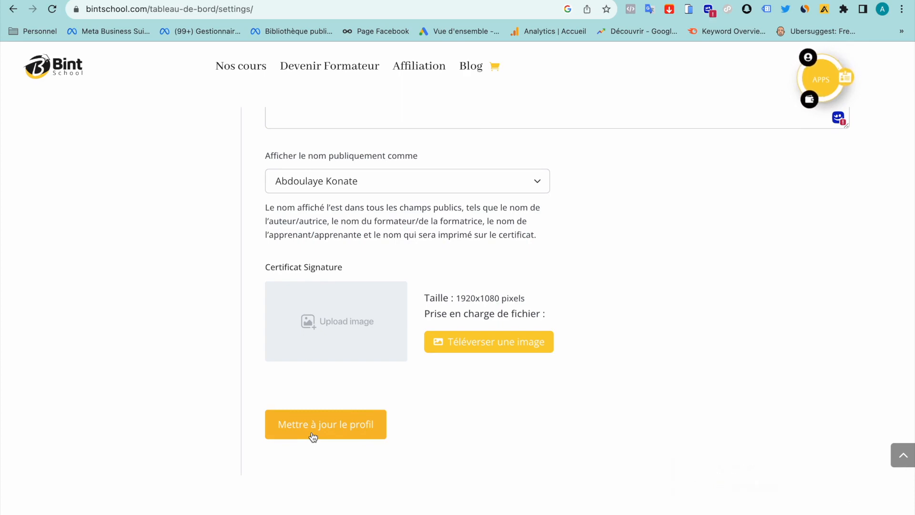
scroll(313, 434, "up", 15)
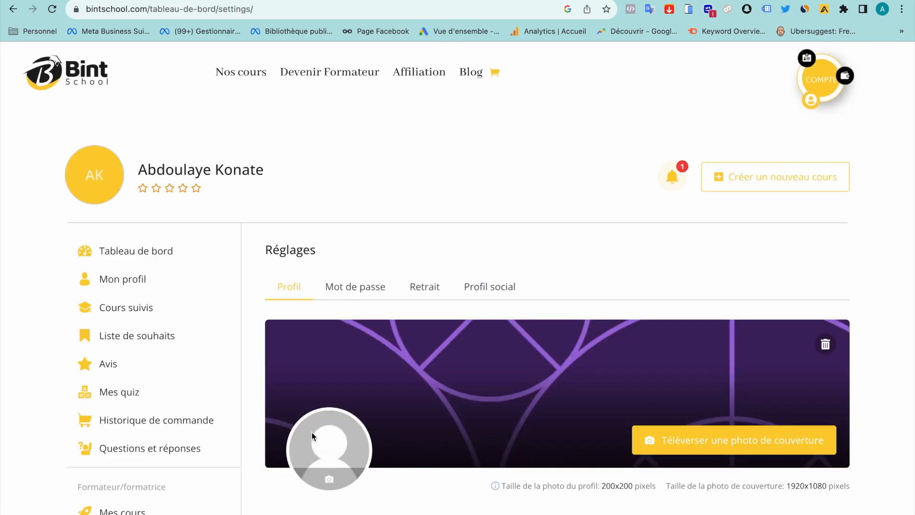